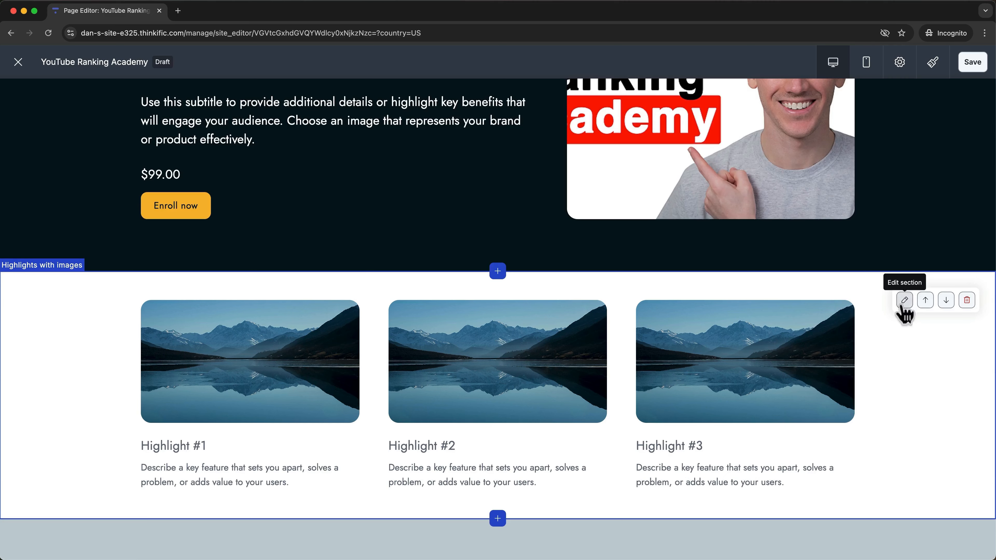
# Switch the Highlights with images section to the third layout, which uses small thumbnails.
pyautogui.click(840, 309)
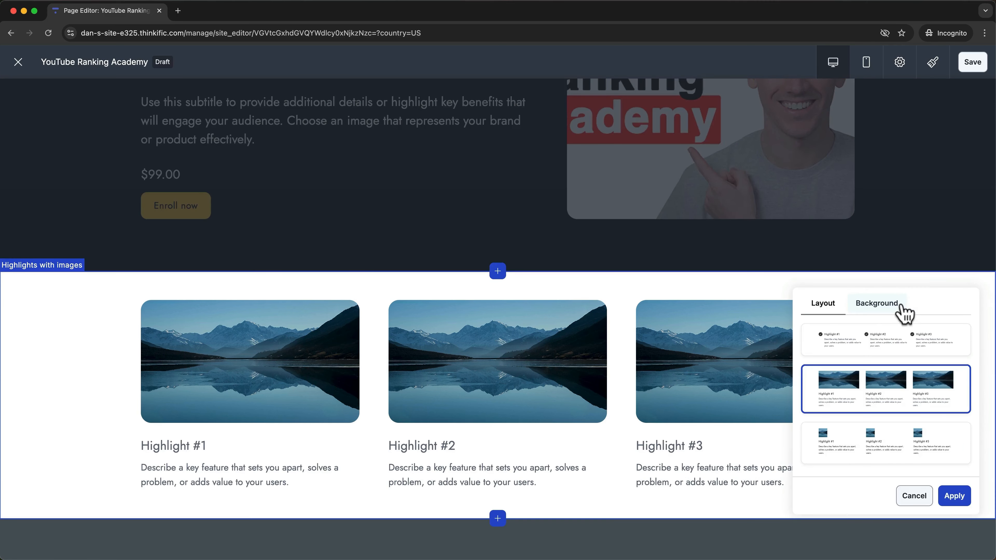
pyautogui.click(862, 445)
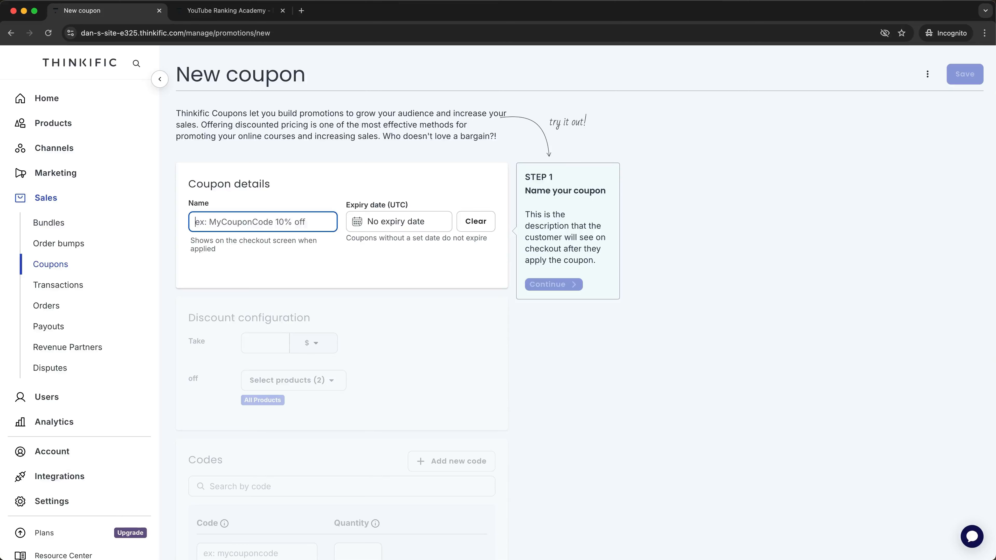
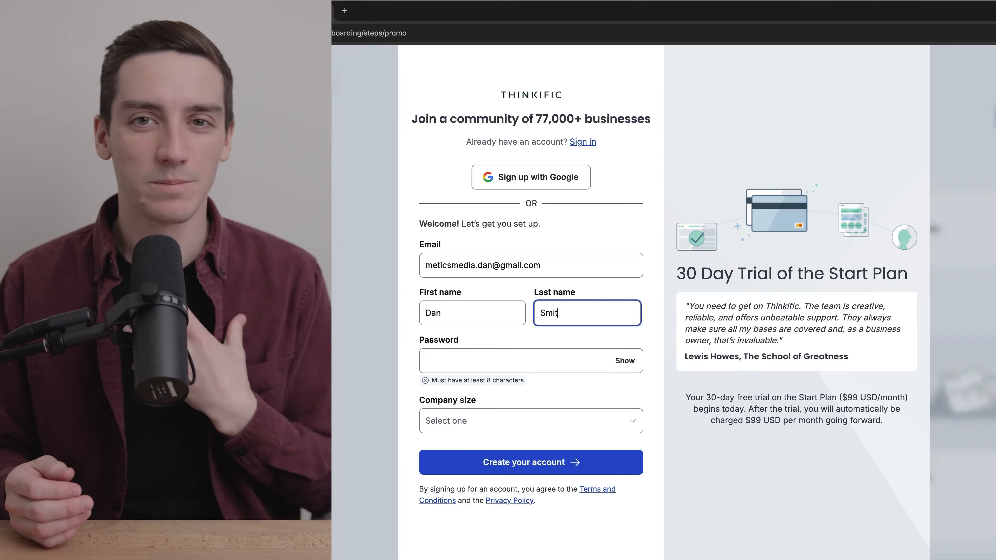
# Create the account, set country to United States of America with a billing zip code, and claim the offer.
pyautogui.write('th')
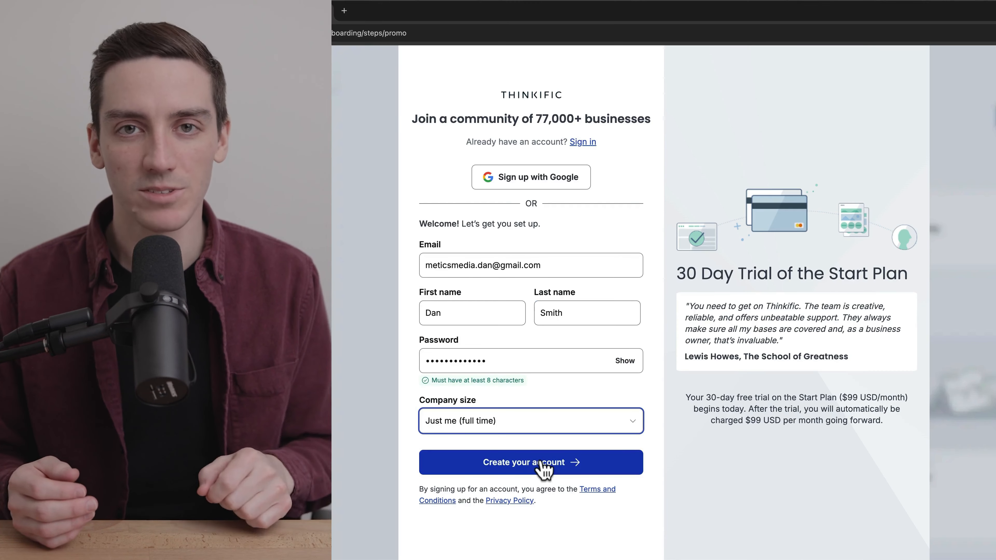
pyautogui.click(544, 465)
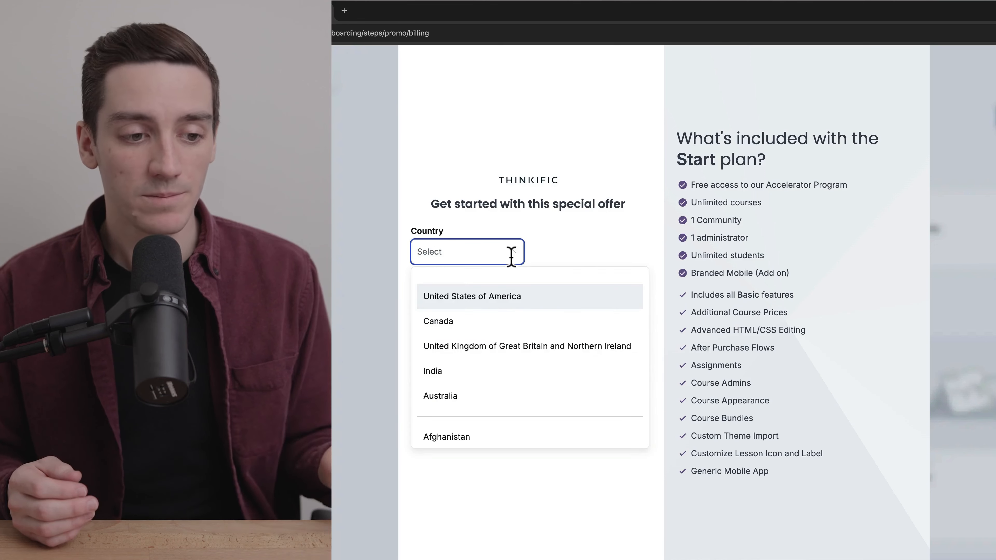
pyautogui.click(502, 303)
pyautogui.click(563, 254)
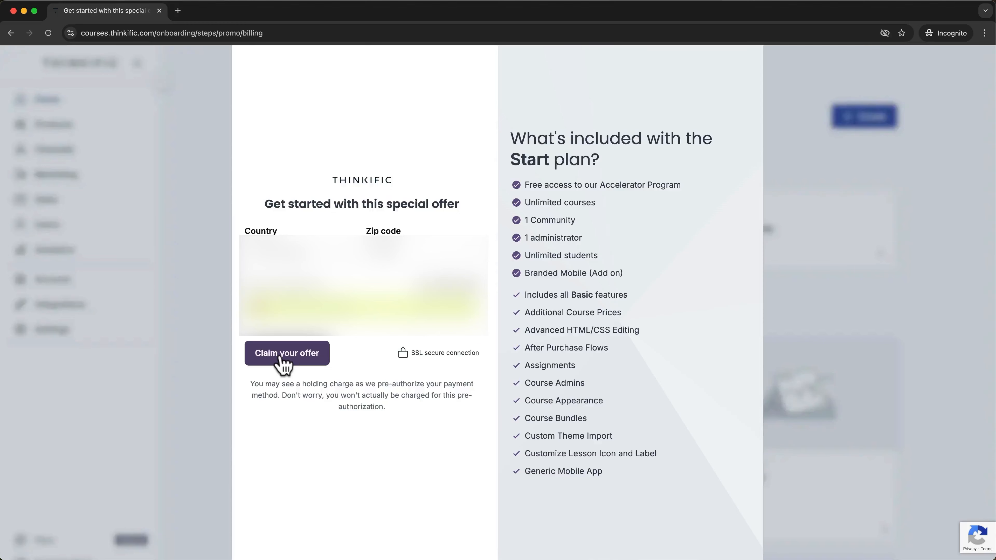
pyautogui.click(281, 355)
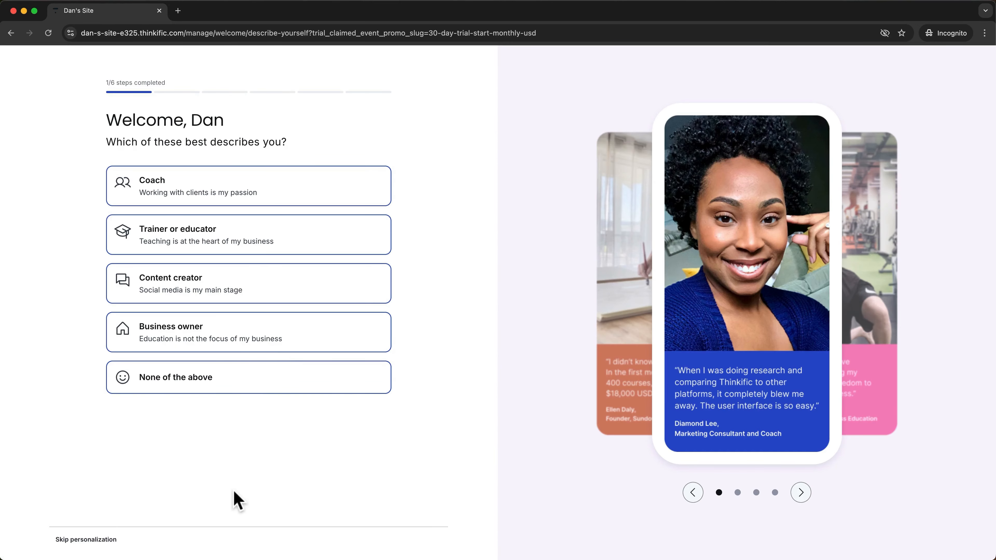
# Skip personalization at the bottom of the Welcome page.
pyautogui.click(99, 546)
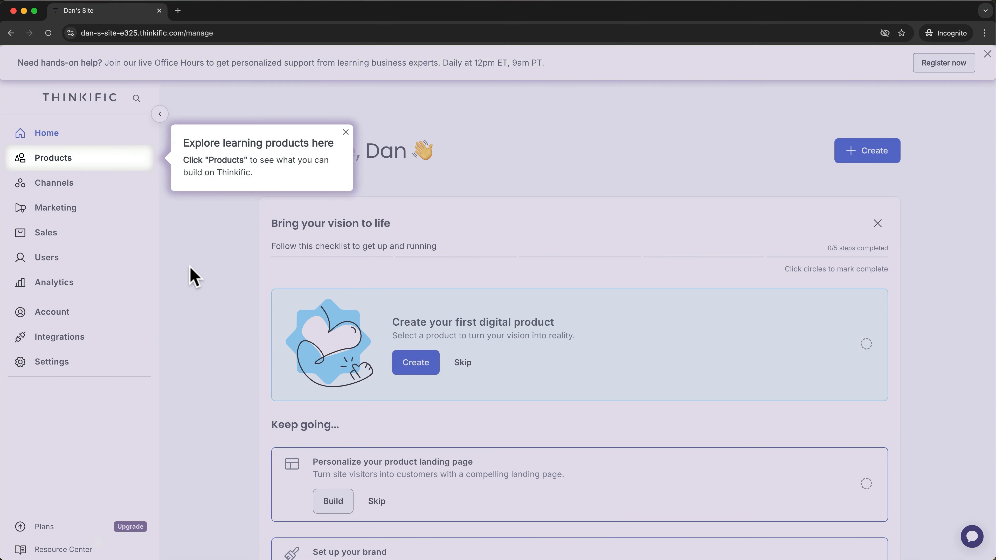
# Dismiss the learning products tip and create a blank Course, skipping the AI outline.
pyautogui.click(345, 132)
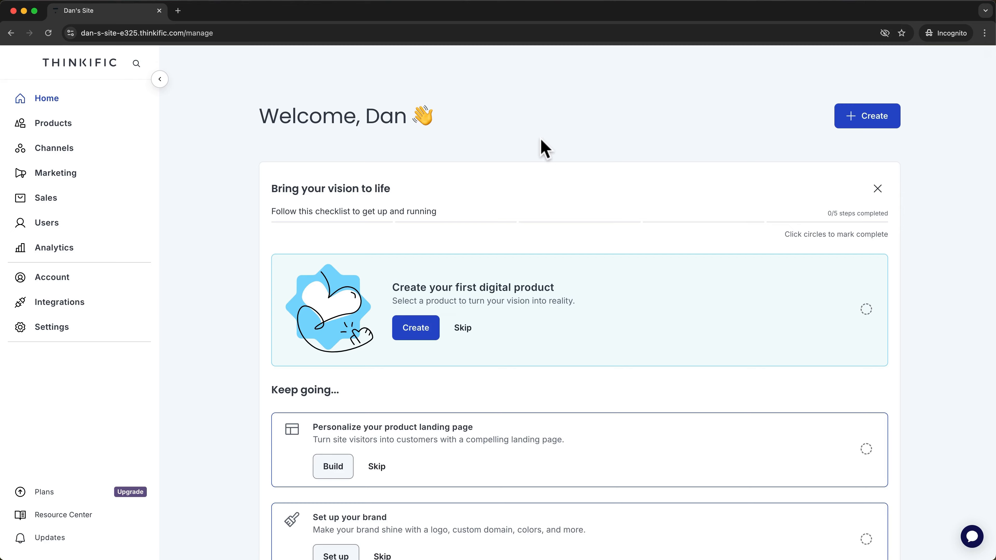
pyautogui.scroll(-5, 541, 148)
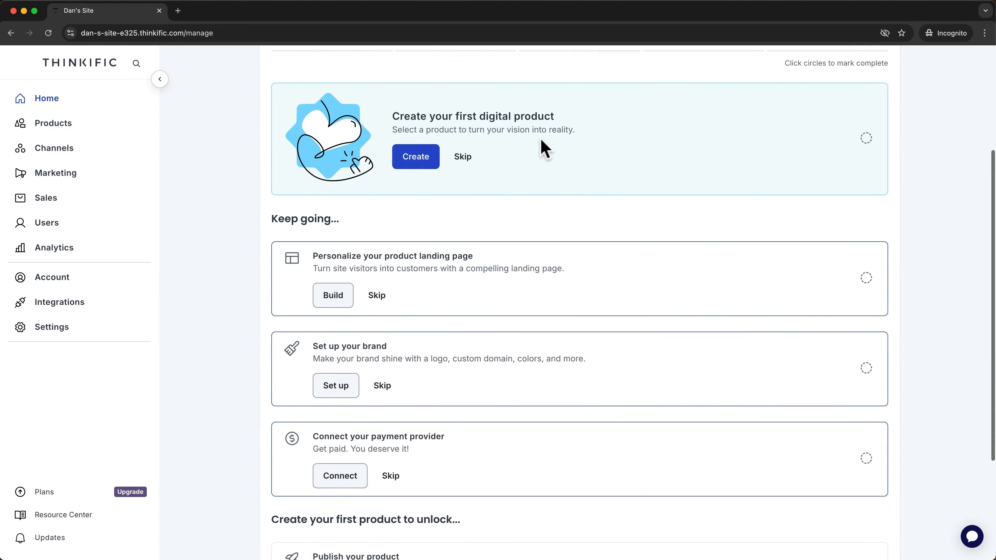
pyautogui.scroll(5, 545, 149)
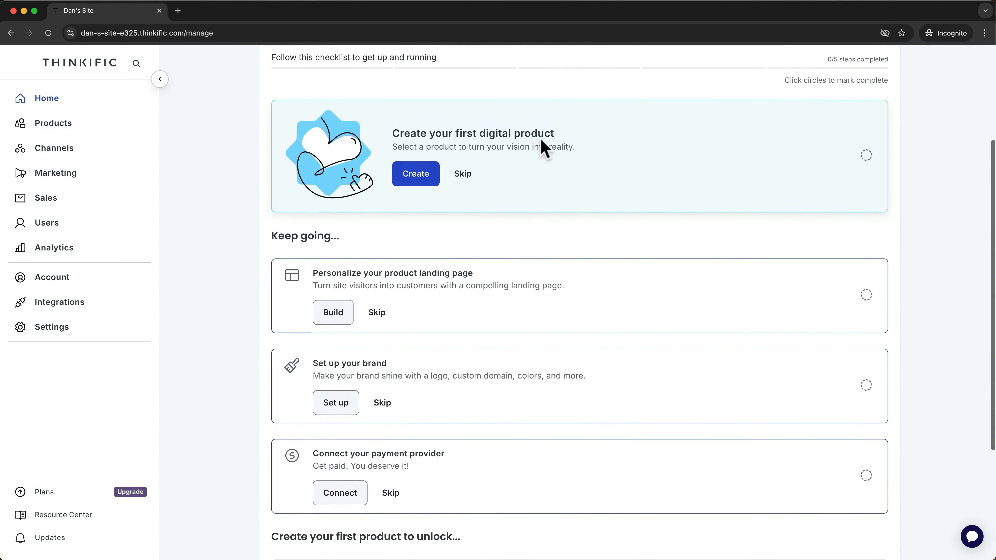
pyautogui.scroll(3, 545, 148)
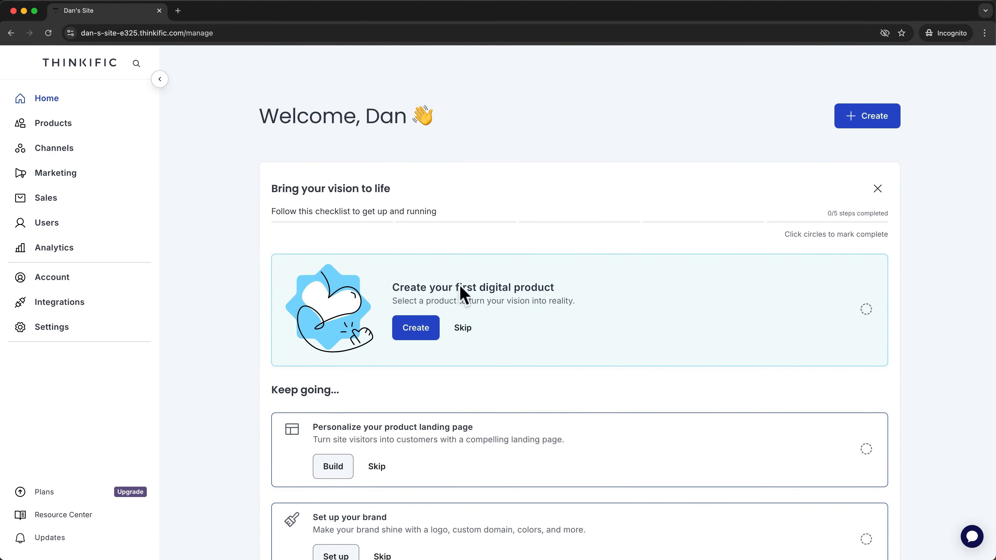
pyautogui.click(418, 329)
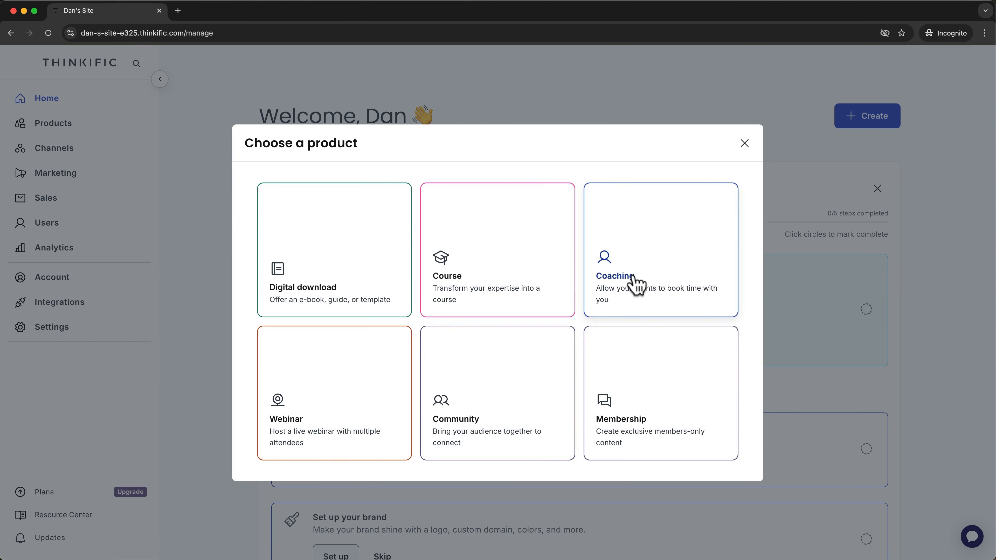
pyautogui.click(535, 259)
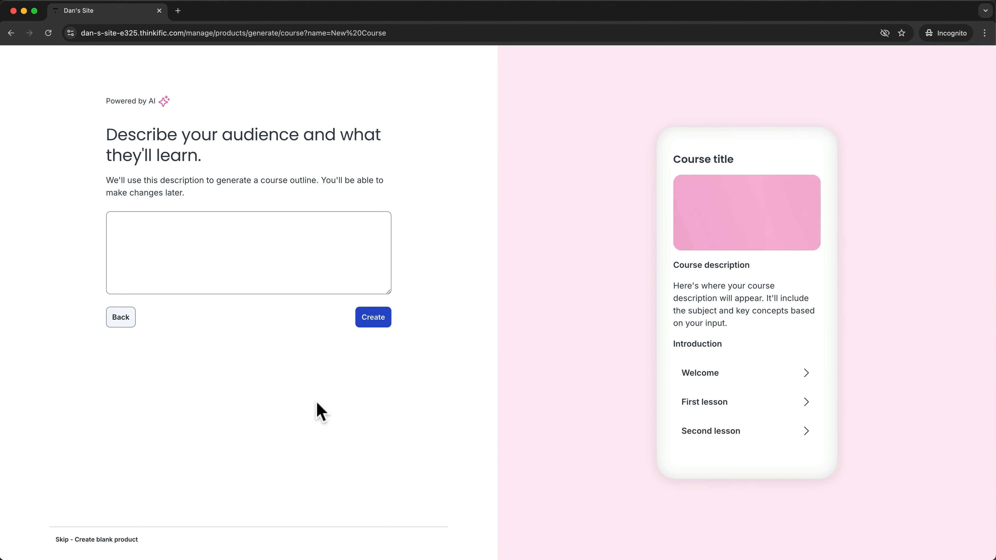
pyautogui.click(119, 541)
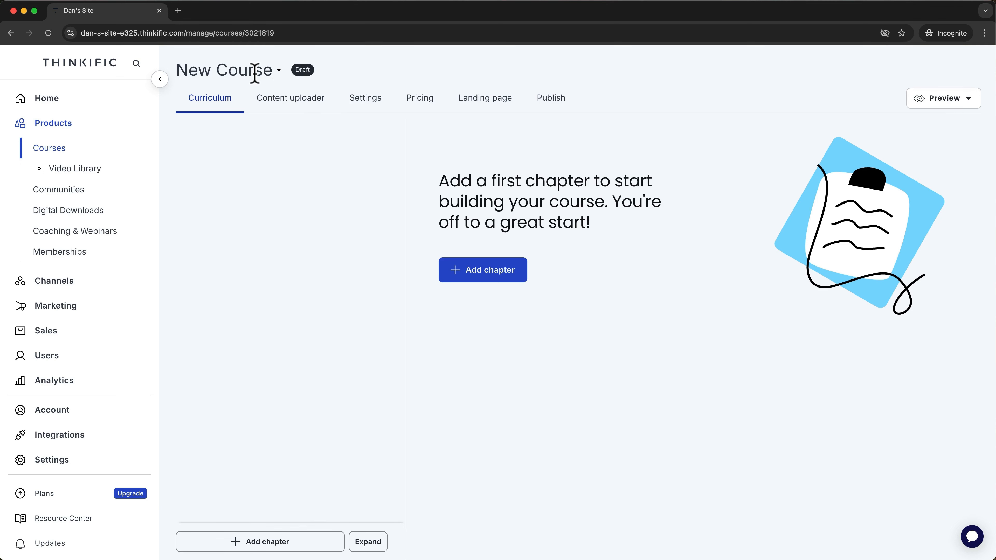
# Change Course Name to 'YouTube Ranking Academy' in Settings, save, and refresh the curriculum.
pyautogui.click(372, 106)
pyautogui.moveTo(429, 223); pyautogui.dragTo(351, 223)
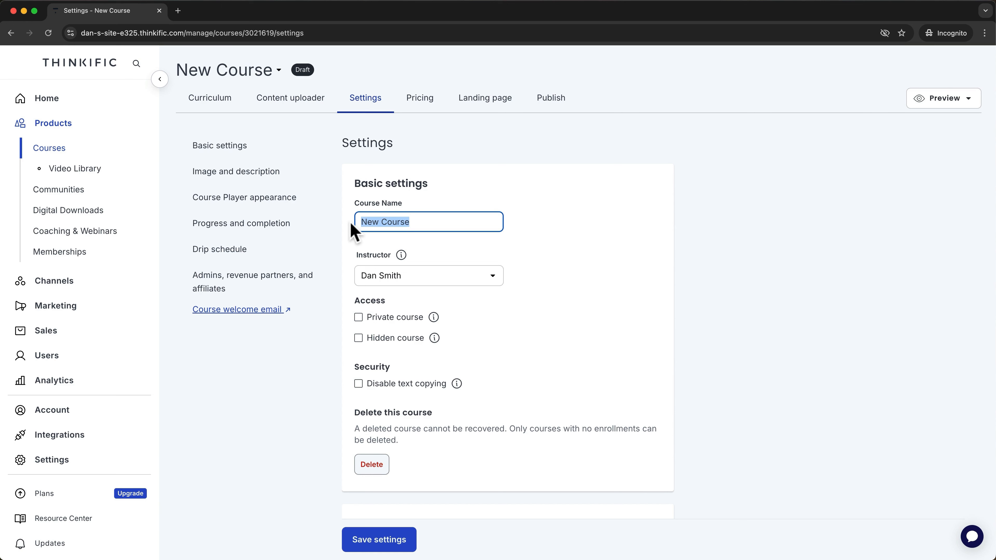
pyautogui.write('YouTube Ranking Academy')
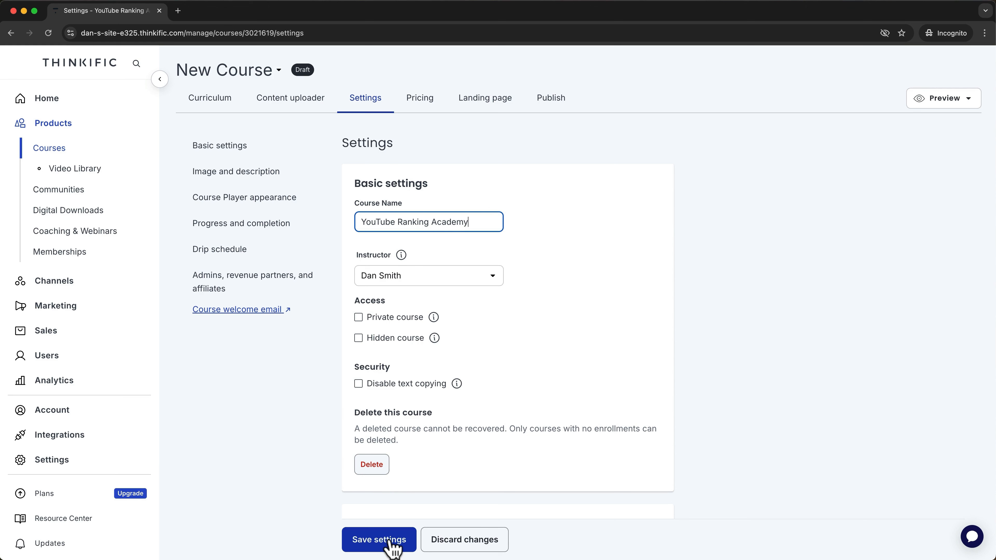
pyautogui.click(389, 541)
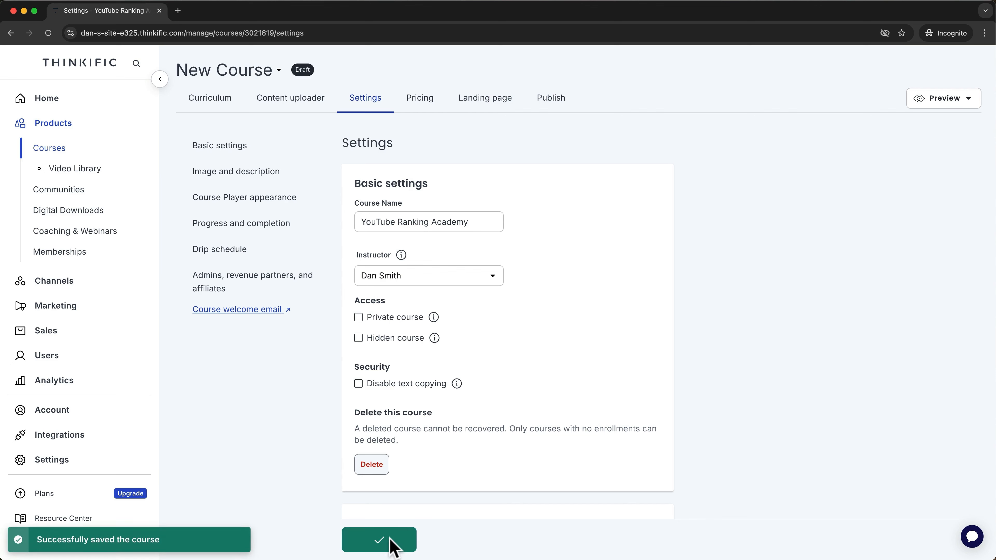
pyautogui.click(226, 99)
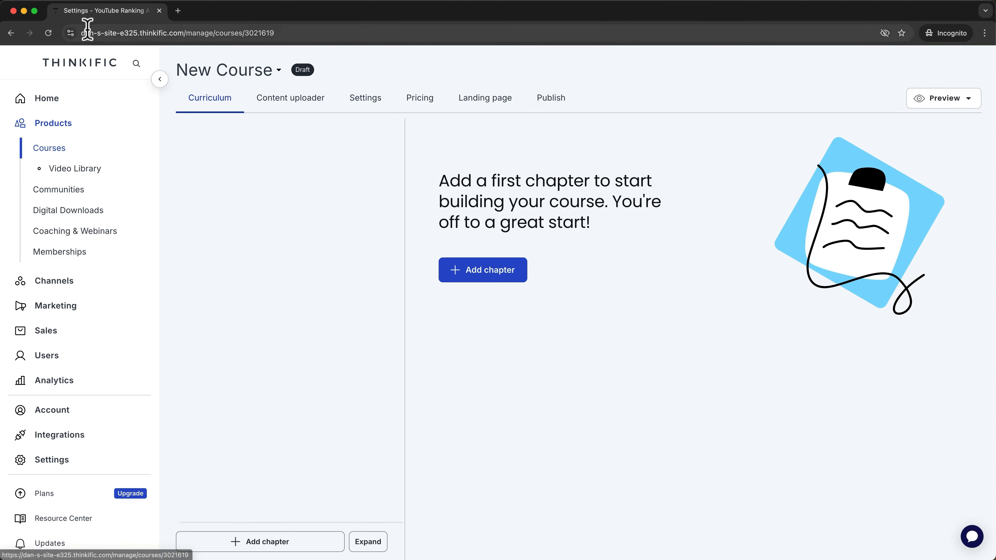
pyautogui.click(48, 33)
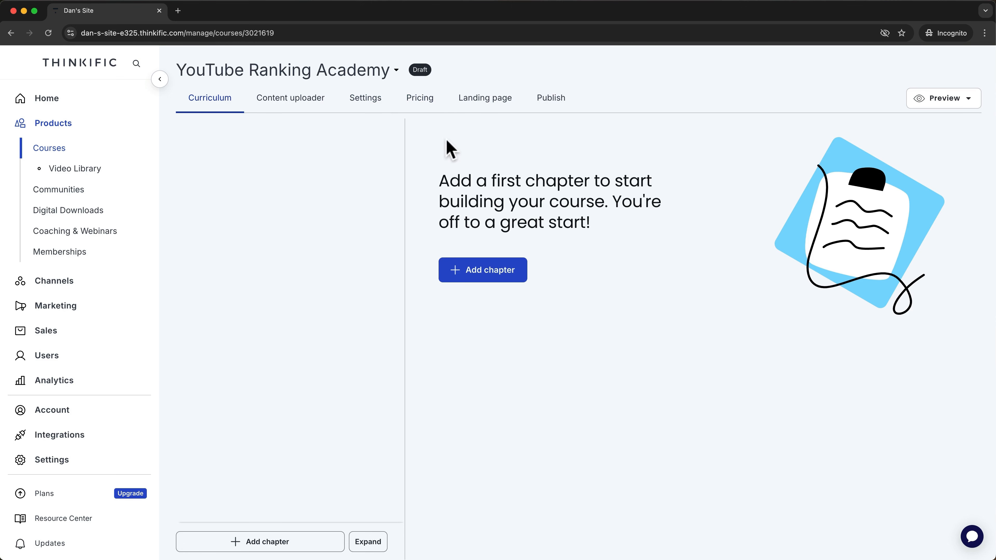
# Add the chapter 'The Basics' with new lessons set as drafts by default.
pyautogui.click(480, 277)
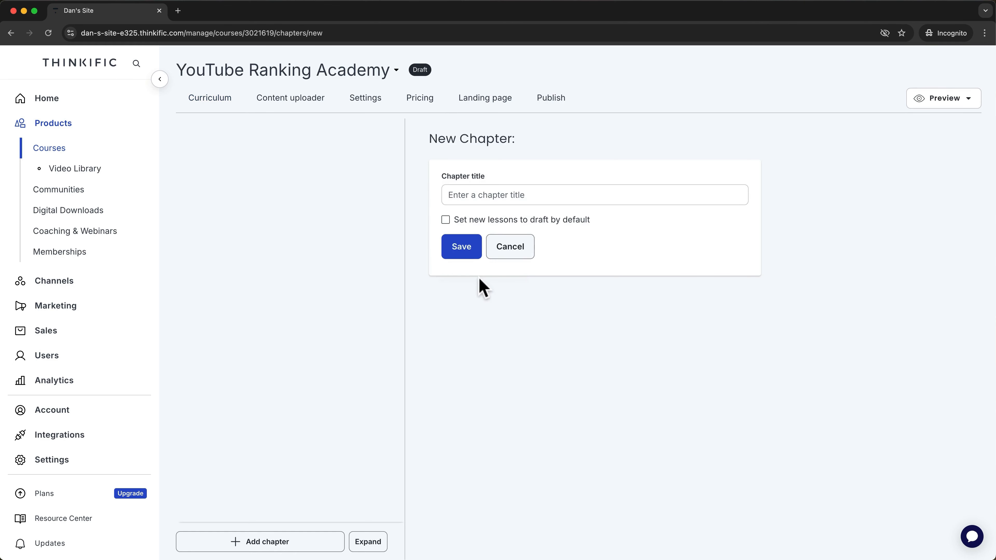
pyautogui.click(482, 199)
pyautogui.write('The Basics')
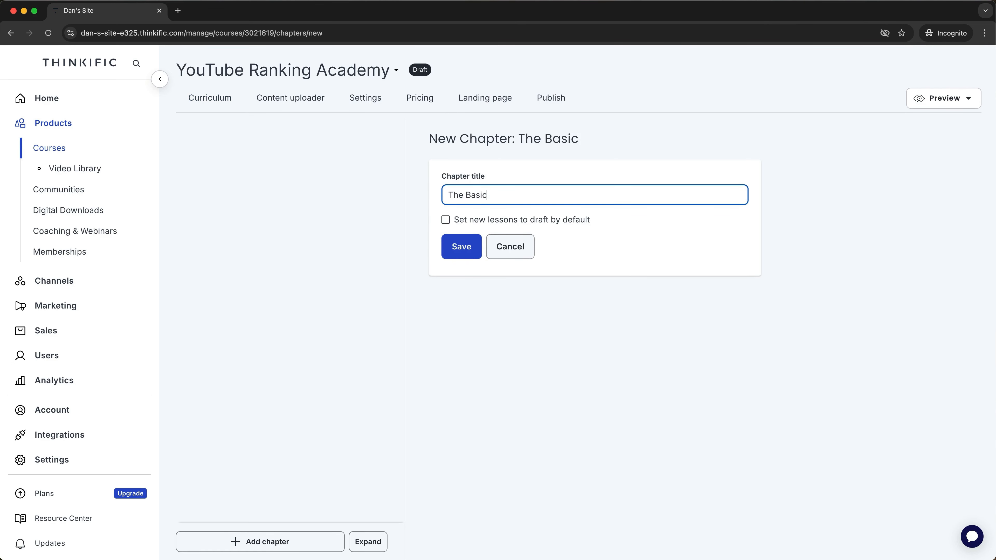
pyautogui.click(446, 220)
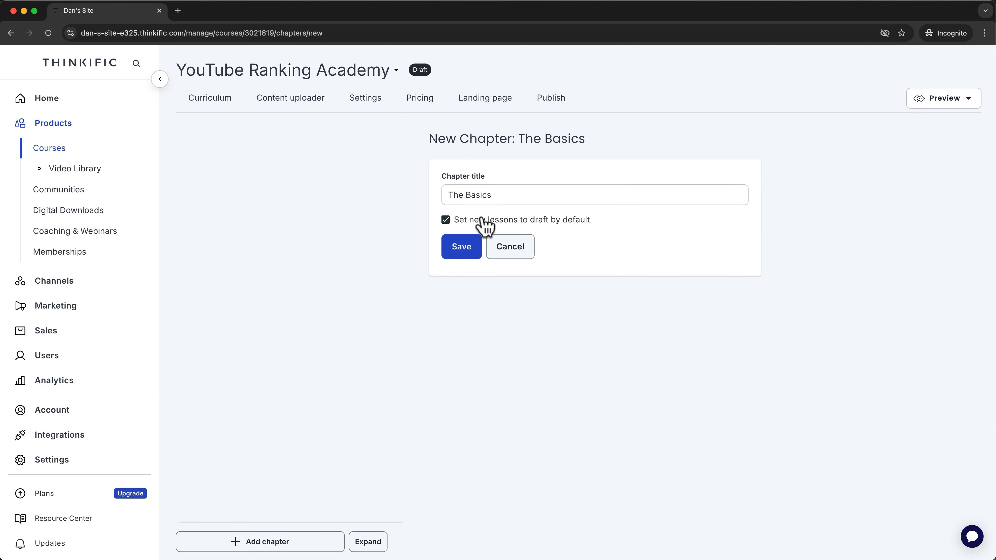
pyautogui.click(466, 253)
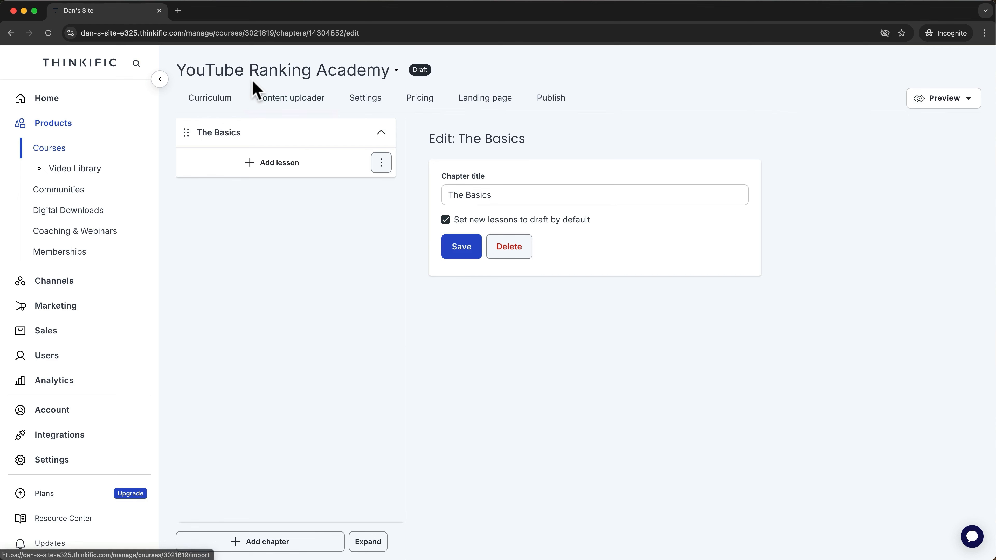
pyautogui.click(225, 97)
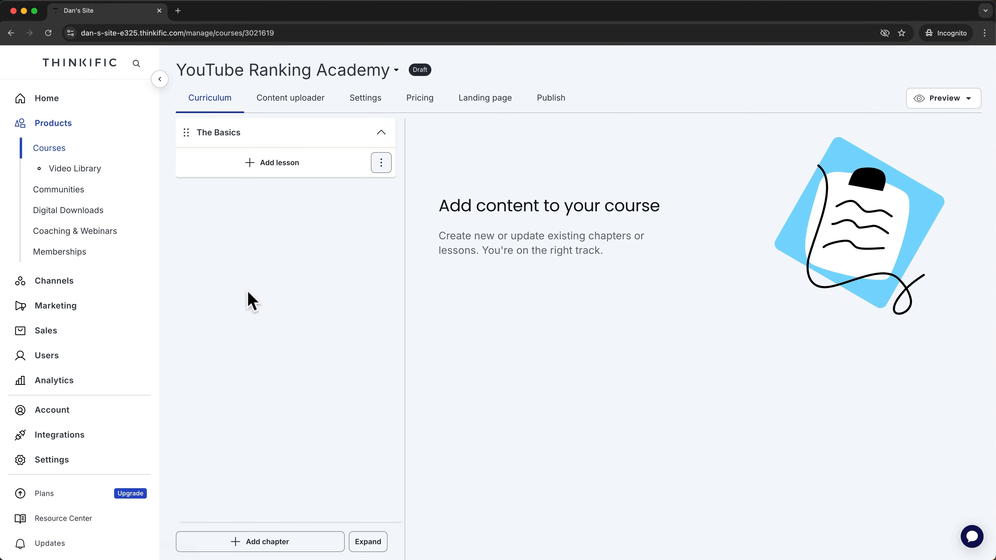
# Add chapters 'Setting Up Your Channel' and 'Creating Your First Video', lessons drafts by default.
pyautogui.click(263, 541)
pyautogui.click(474, 195)
pyautogui.write('Setting Up Your C')
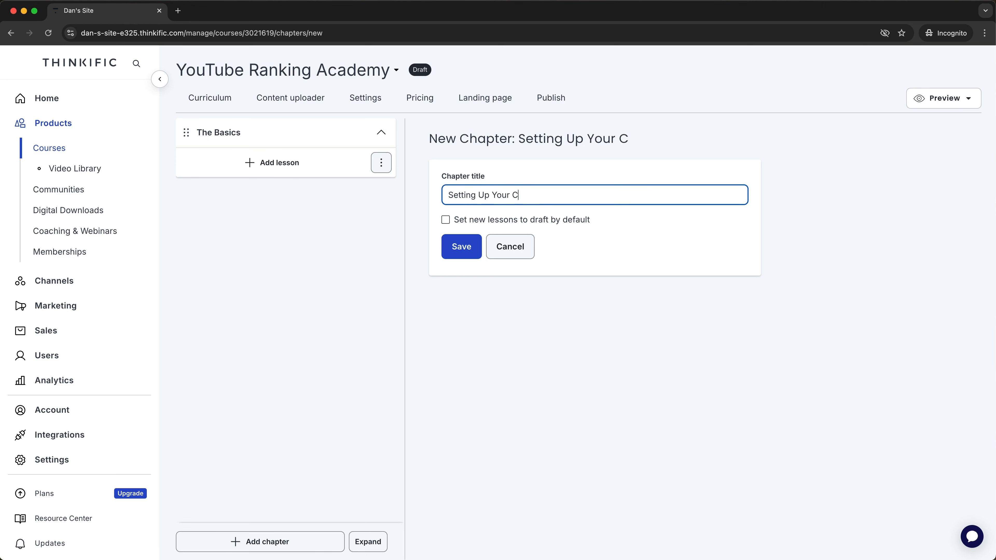
pyautogui.write('hannel')
pyautogui.click(445, 220)
pyautogui.click(462, 251)
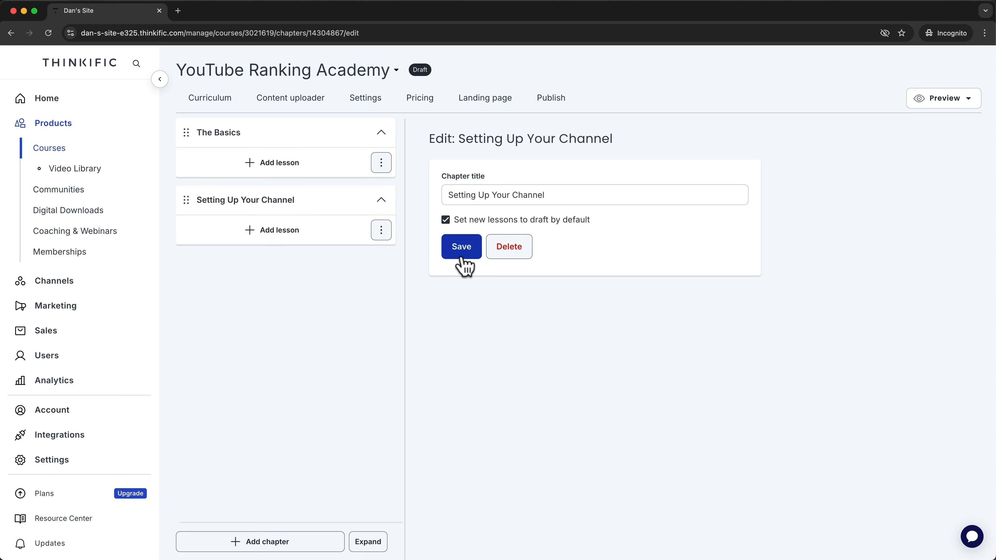
pyautogui.click(279, 540)
pyautogui.click(502, 195)
pyautogui.write('Creating Your')
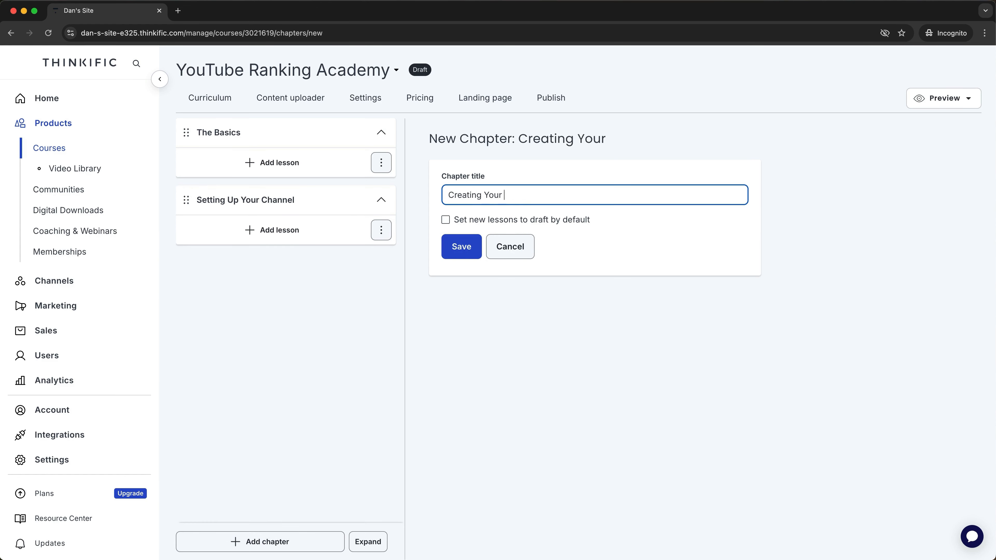
pyautogui.write(' First Video')
pyautogui.click(445, 219)
pyautogui.click(457, 248)
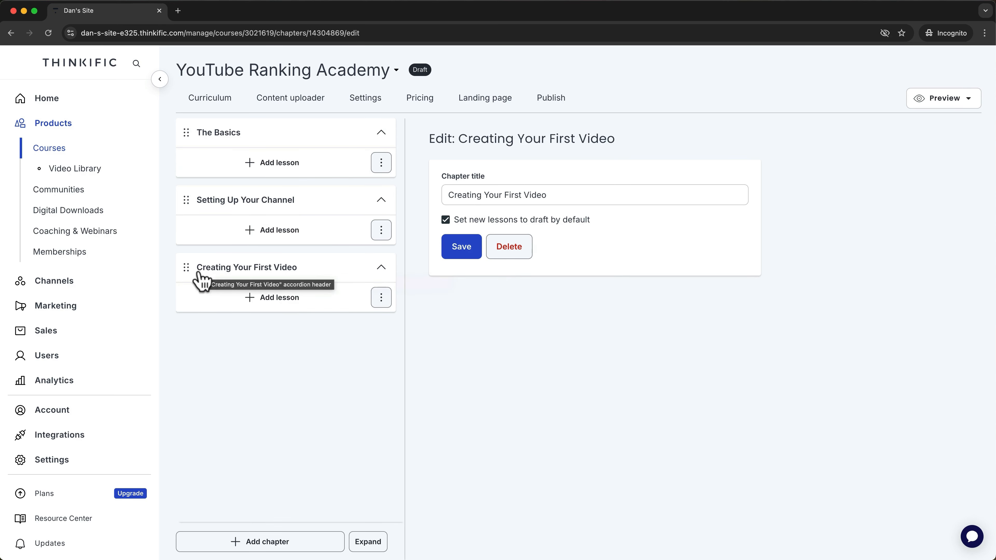
# Prefix the three chapter titles with '1.', '2.' and '3.' and save each.
pyautogui.moveTo(187, 269)
pyautogui.mouseDown()
pyautogui.moveTo(186, 192)
pyautogui.moveTo(190, 284)
pyautogui.moveTo(188, 270)
pyautogui.mouseUp()
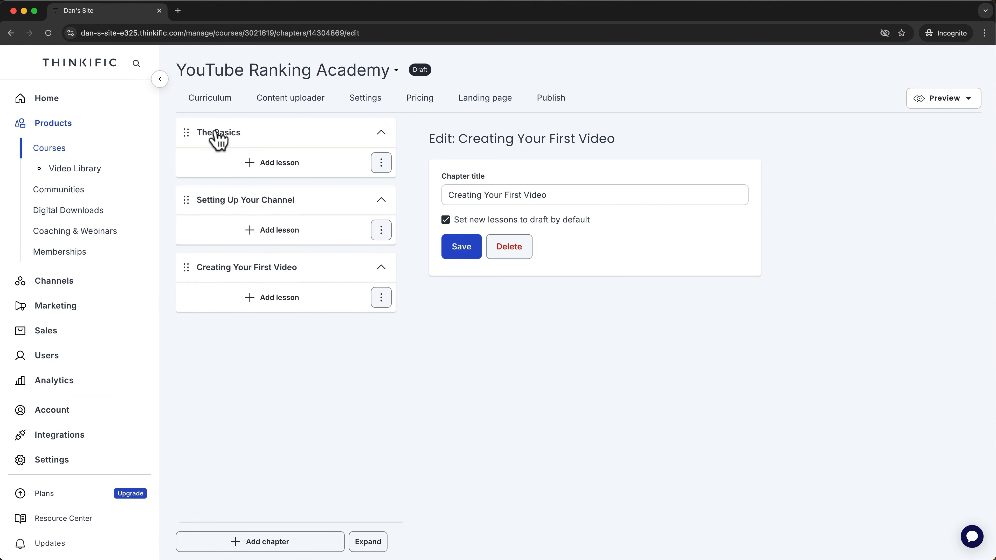
pyautogui.click(216, 132)
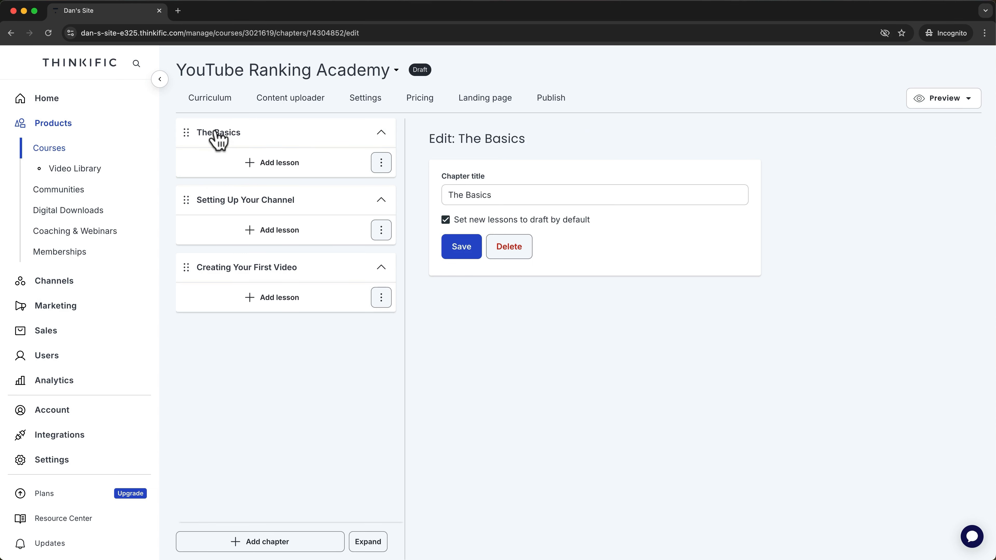
pyautogui.click(449, 194)
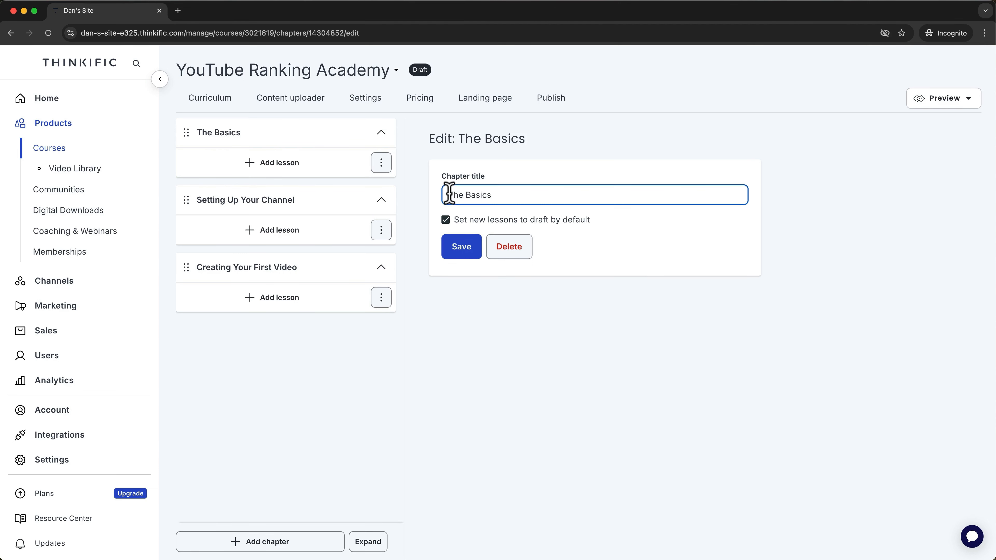
pyautogui.write('1.')
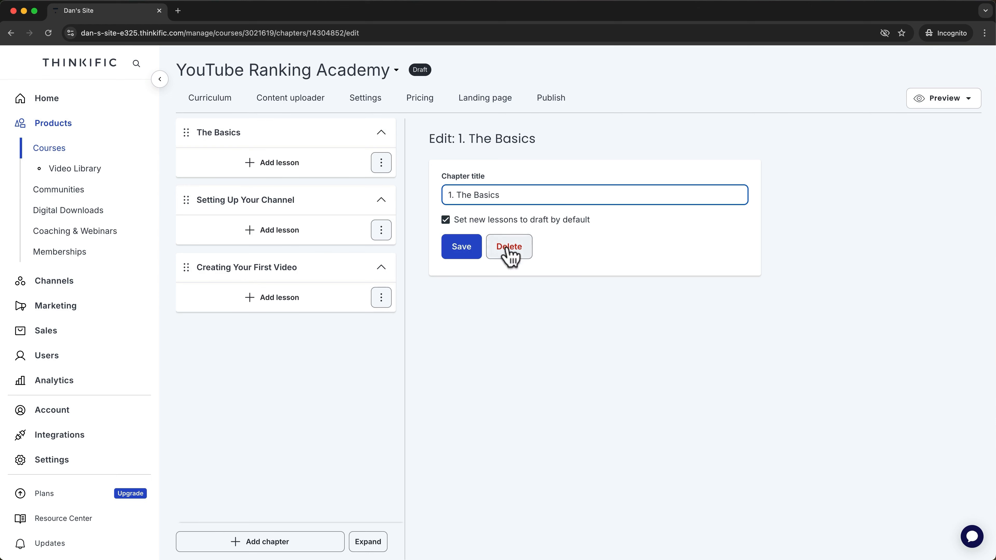
pyautogui.click(468, 248)
pyautogui.click(270, 201)
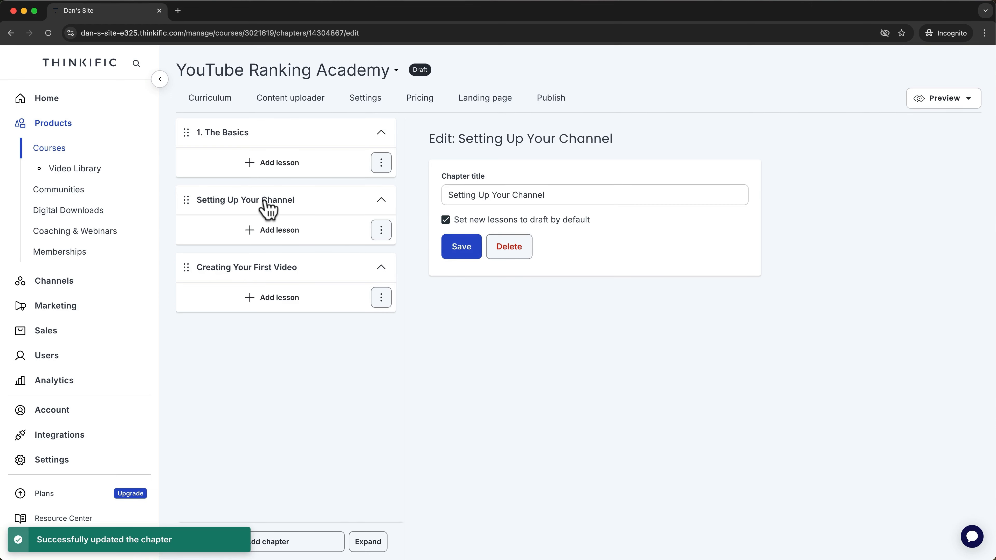
pyautogui.click(448, 194)
pyautogui.write('2.')
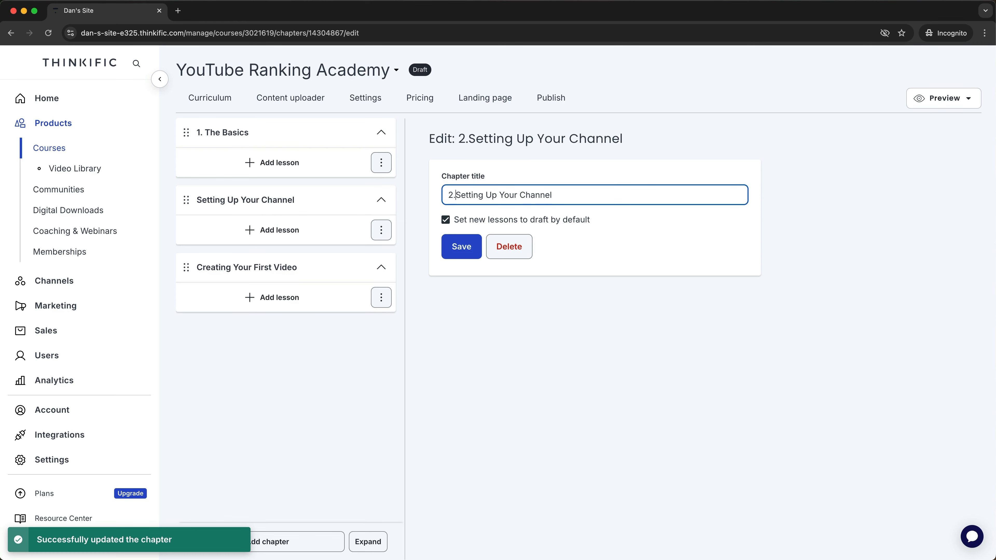
pyautogui.click(461, 247)
pyautogui.click(225, 273)
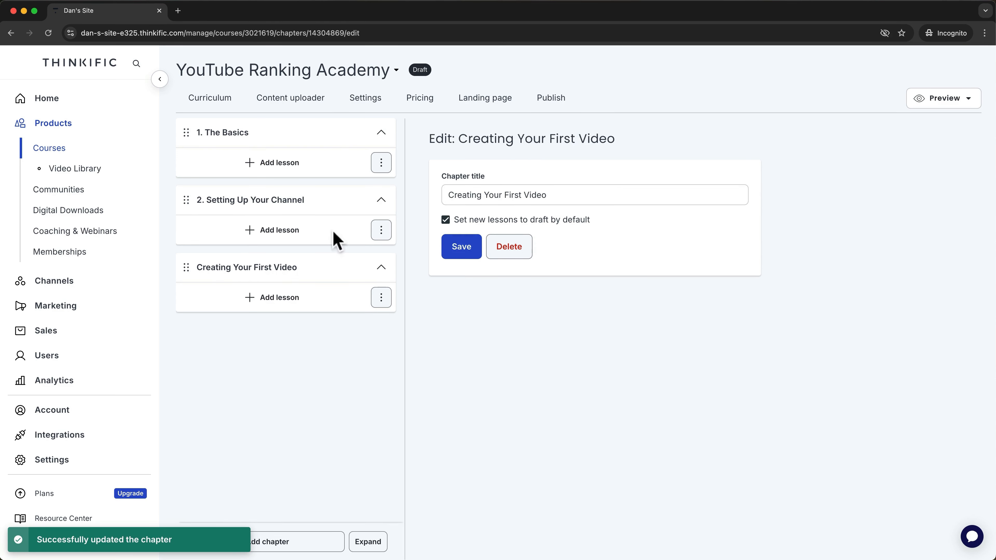
pyautogui.click(446, 195)
pyautogui.write('3.')
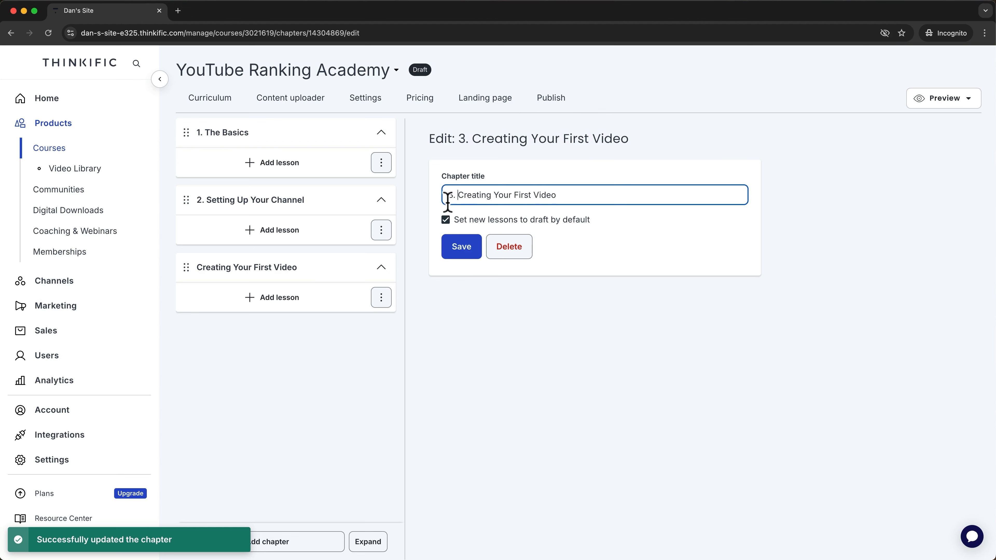
pyautogui.click(456, 247)
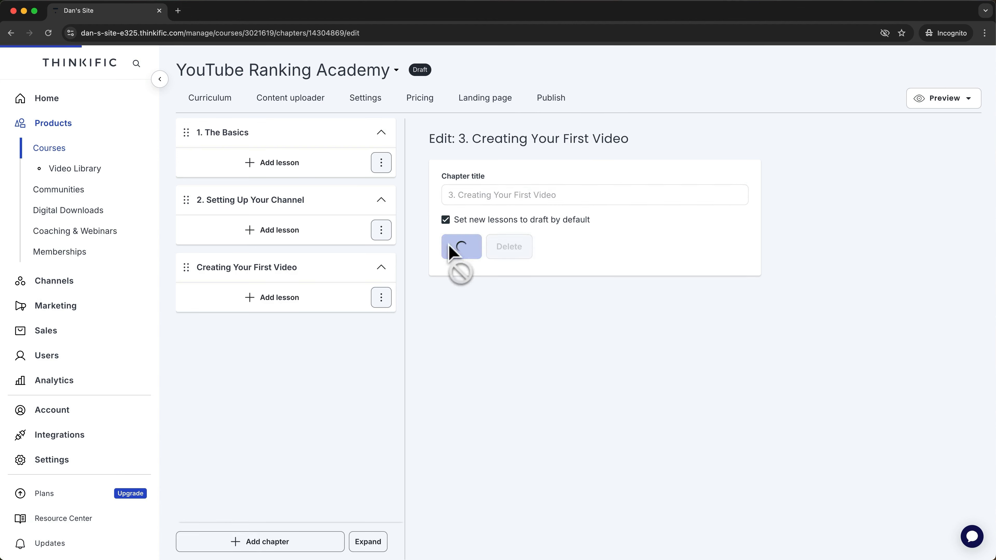
# Add a lesson under '1. The Basics' and expand the upgrade-only lesson types.
pyautogui.click(286, 163)
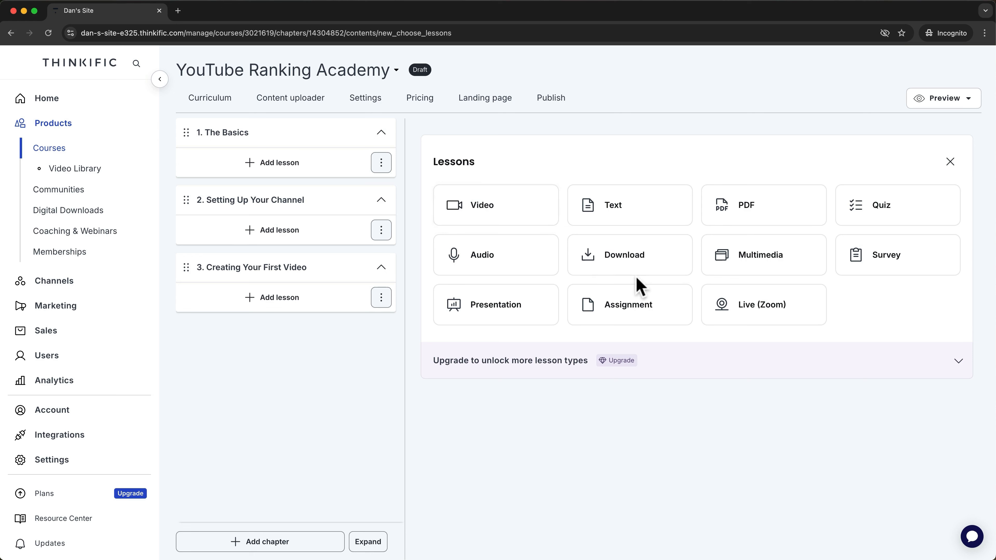
pyautogui.click(951, 358)
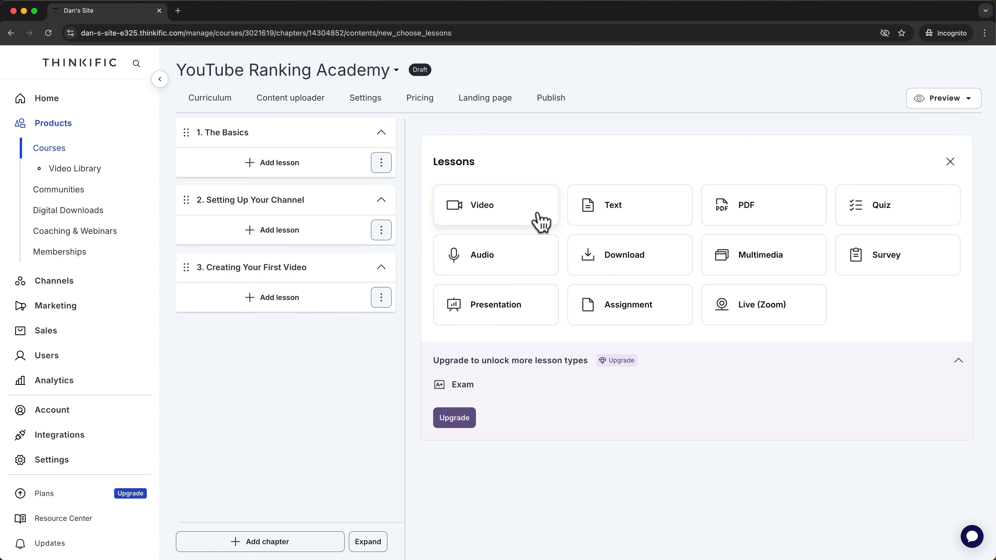
# Create a Video lesson titled 'A. How the Algorithm Works' and check the empty video library.
pyautogui.click(541, 222)
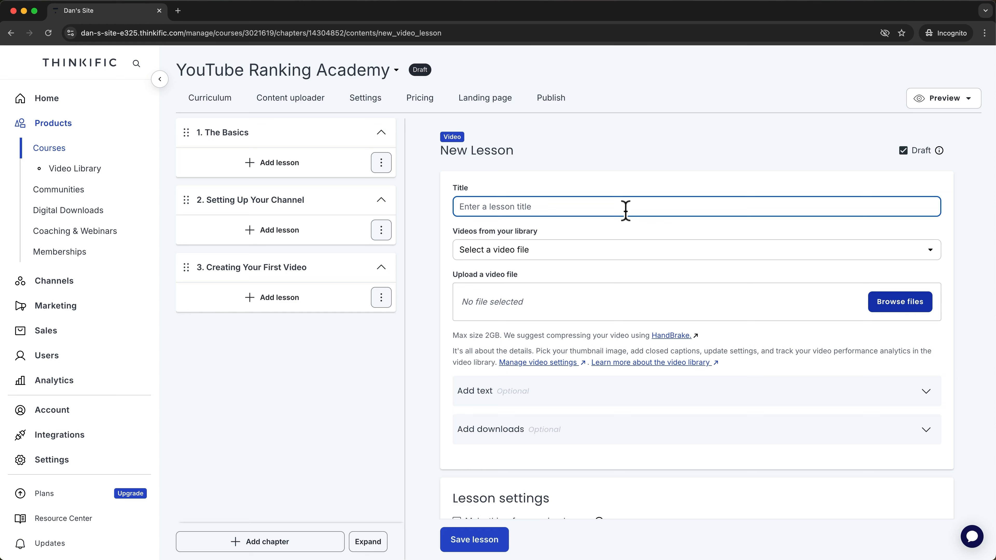
pyautogui.write('A. How the Algorithm Works')
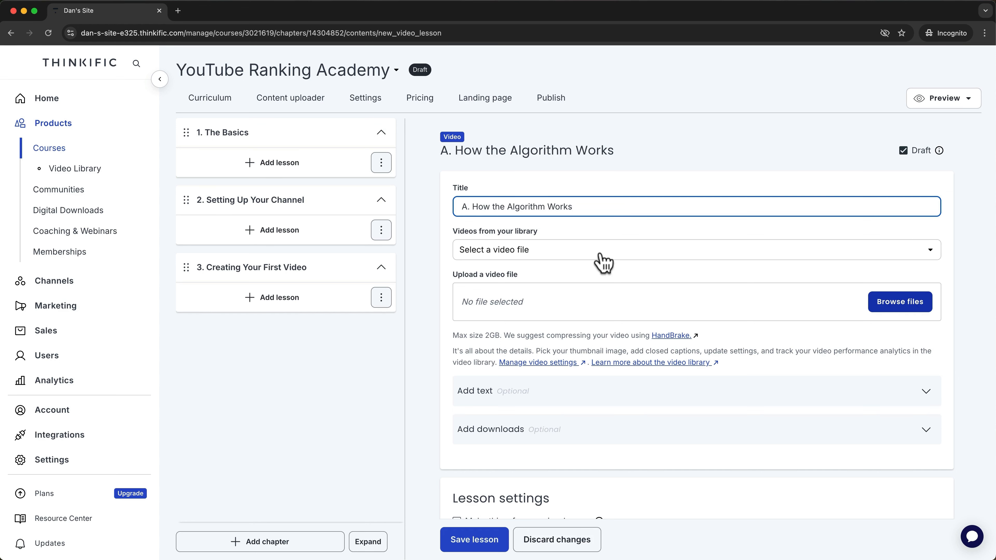
pyautogui.click(632, 259)
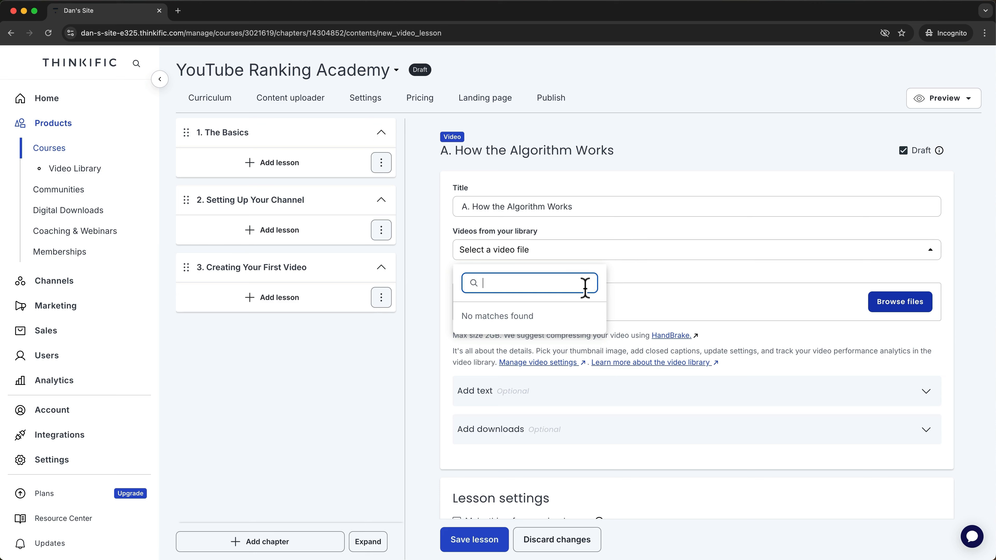
pyautogui.click(660, 305)
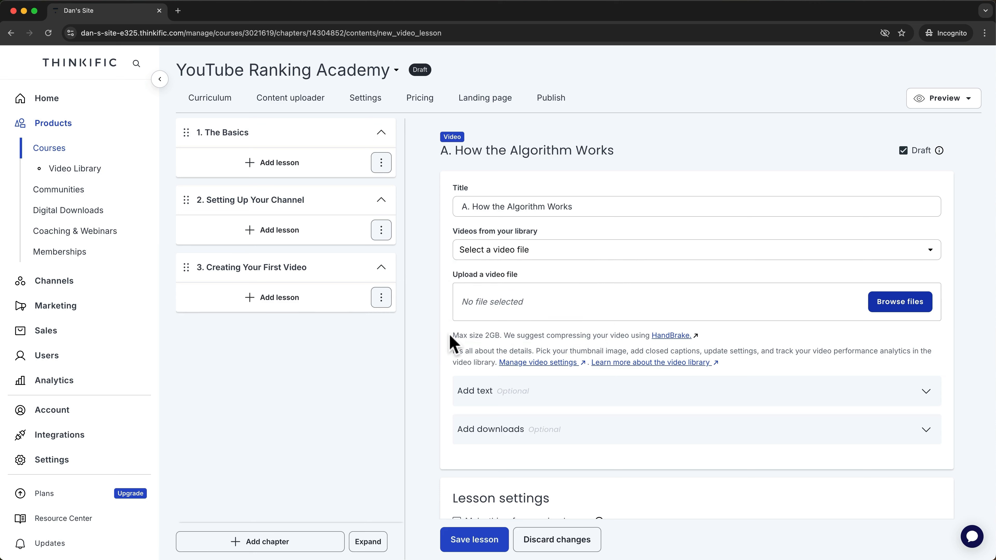
pyautogui.moveTo(453, 333); pyautogui.dragTo(505, 331)
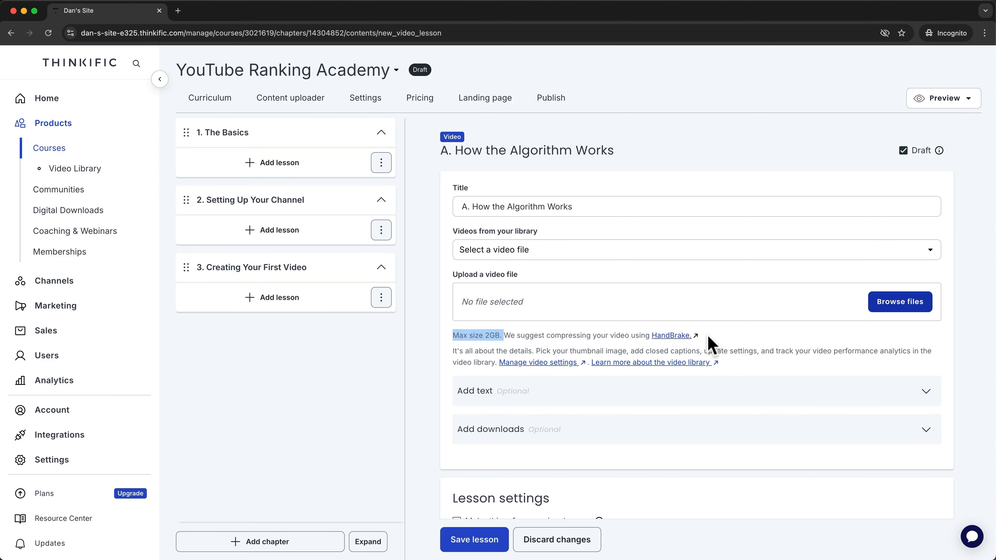
# Upload '1a How the Algorithm Works.mp4' from the Courses folder to the lesson.
pyautogui.click(918, 309)
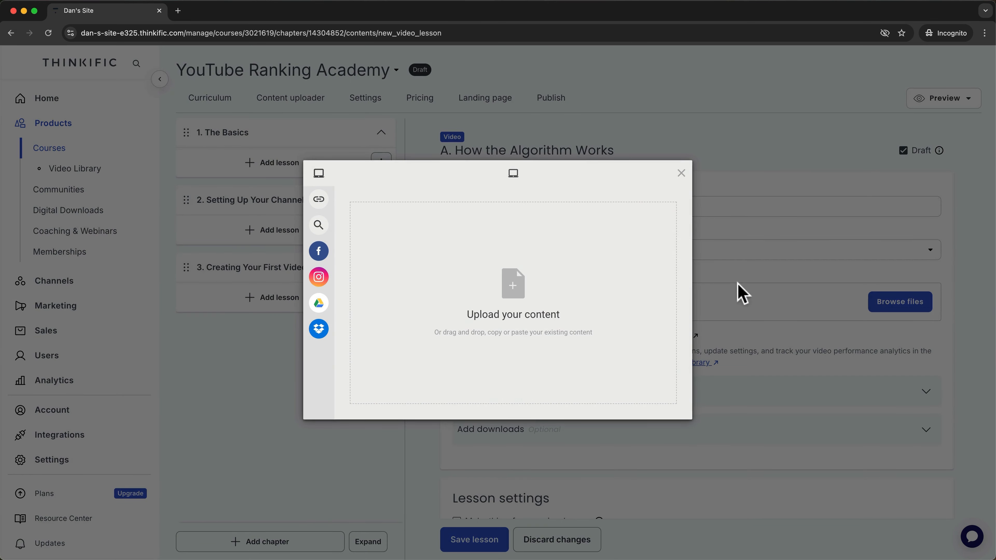
pyautogui.click(524, 289)
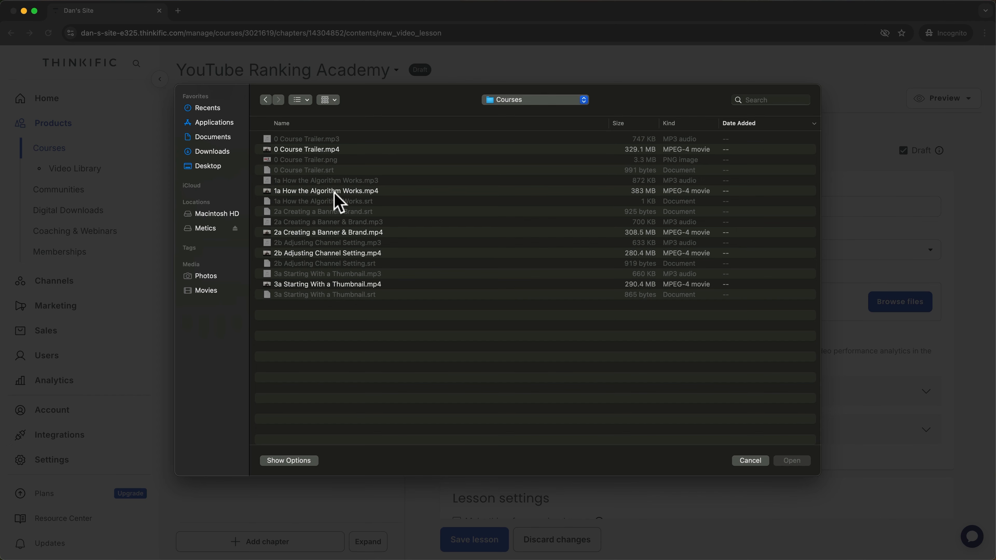
pyautogui.click(337, 192)
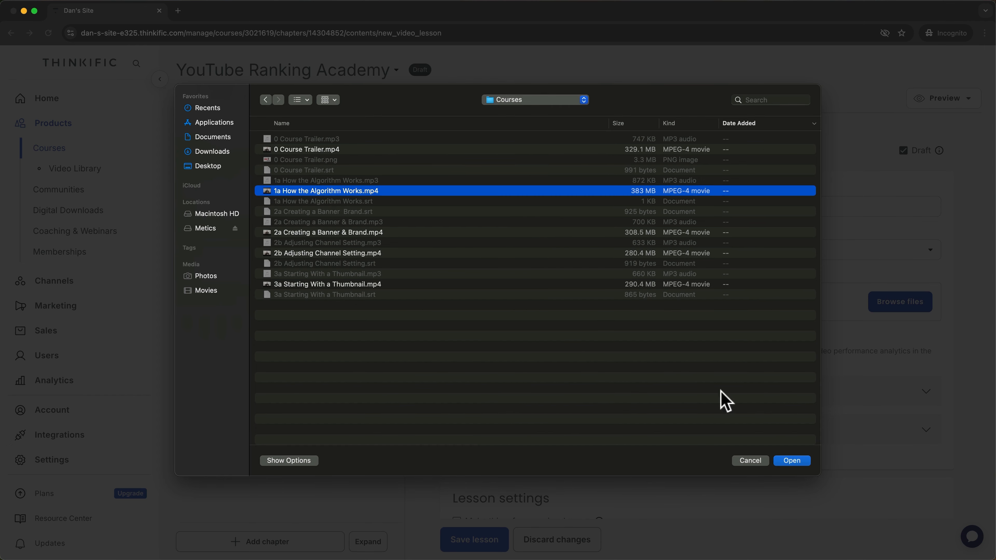
pyautogui.click(791, 462)
pyautogui.click(677, 410)
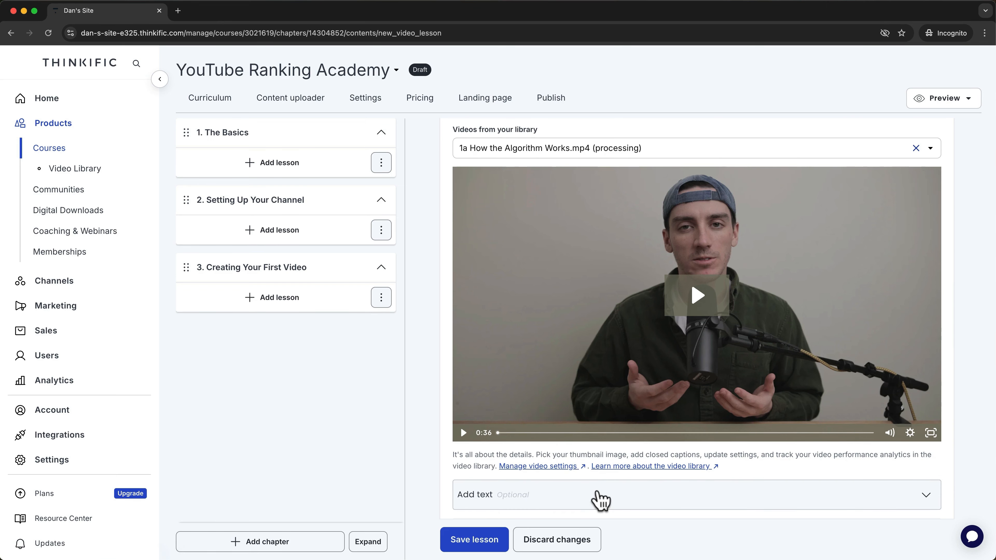
# Paste the lesson description about the YouTube algorithm and bold the word 'algorithm'.
pyautogui.scroll(-5, 601, 500)
pyautogui.click(923, 267)
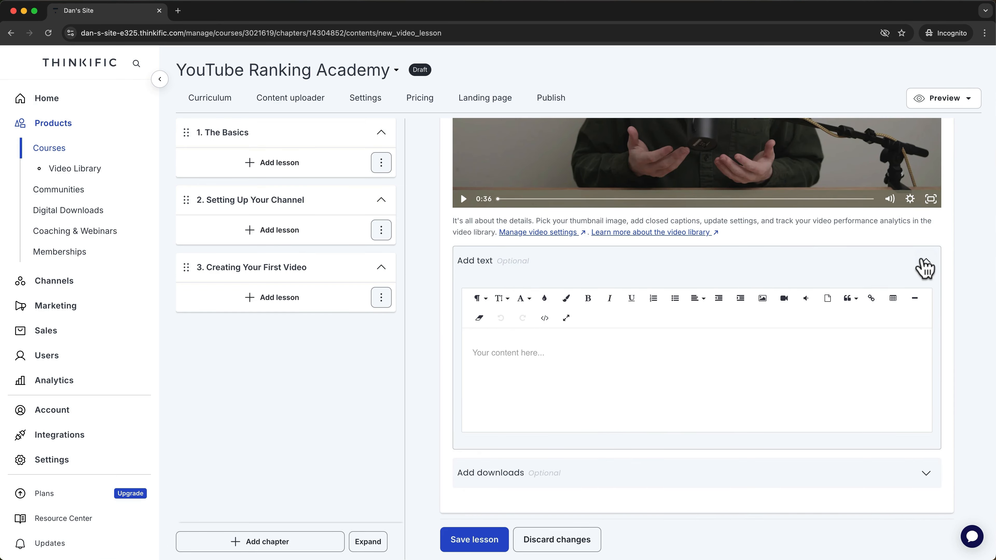
pyautogui.click(639, 390)
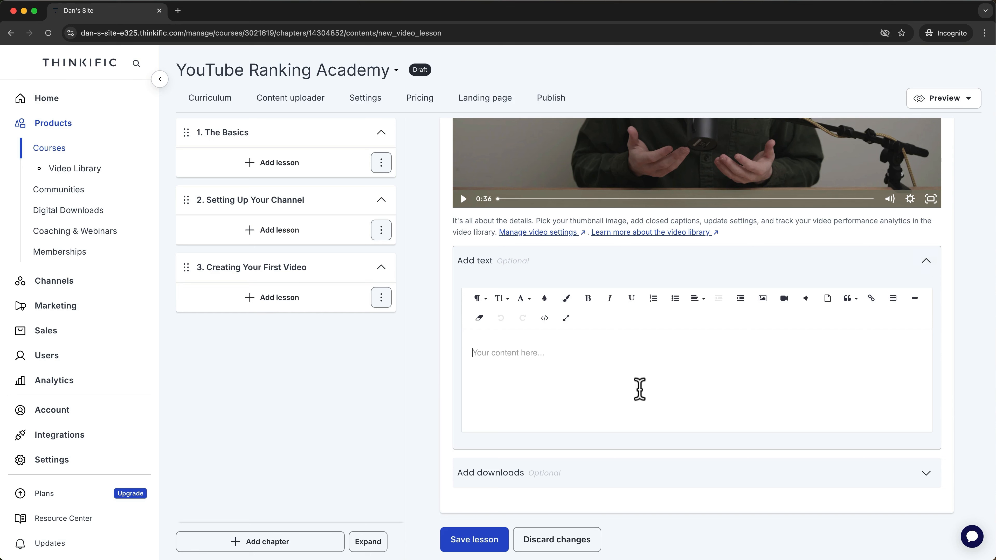
pyautogui.write("In this video I'll explain how the YouTube algorithm works at a high level, and we will dive into more details in later lessons.")
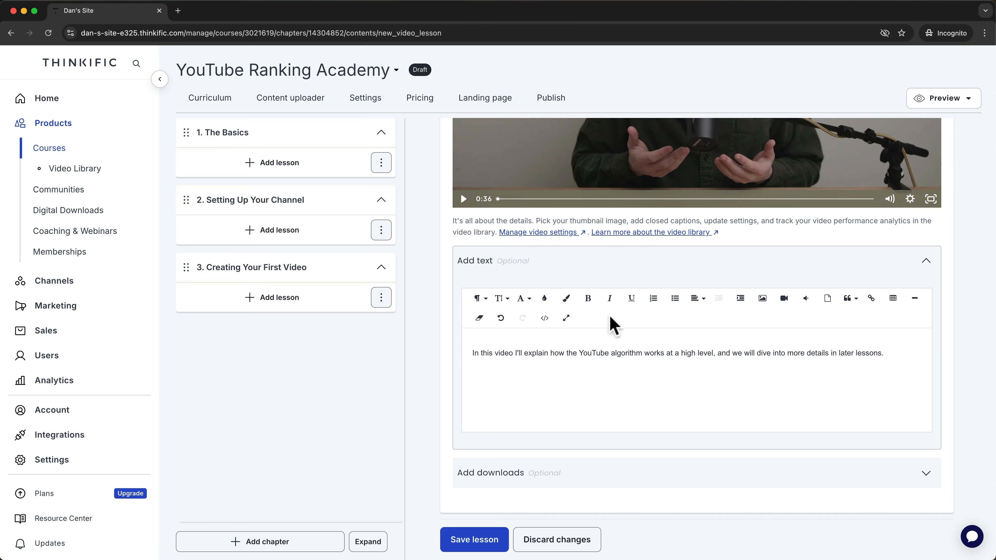
pyautogui.doubleClick(624, 352)
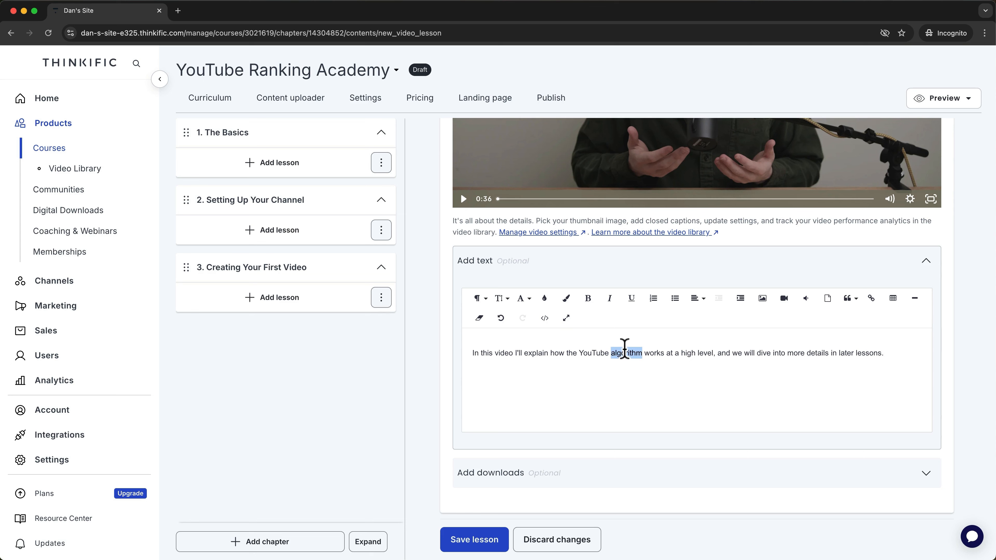
pyautogui.press('super+b')
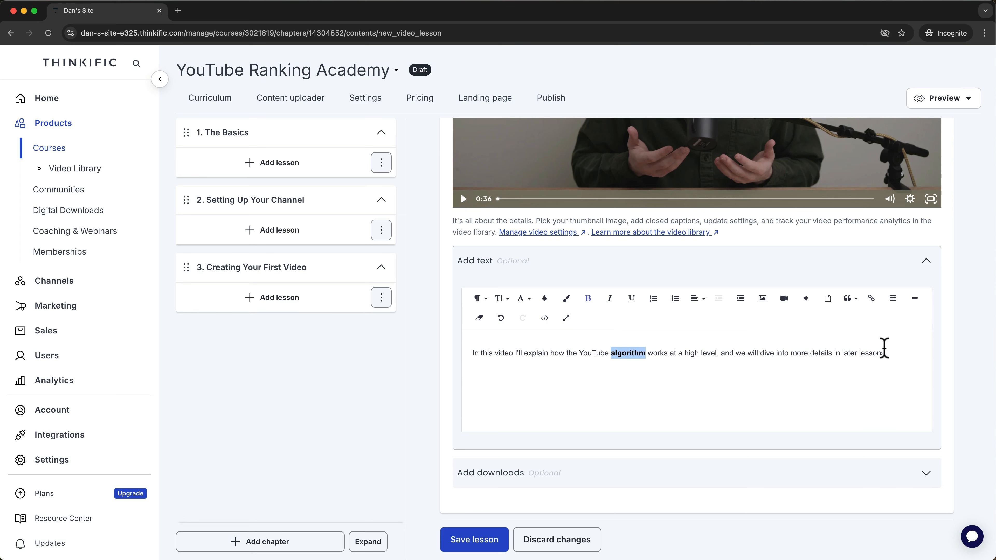
# Add a numbered list with 'list 1' and 'list 2', then reveal the downloads section.
pyautogui.click(702, 338)
pyautogui.click(653, 298)
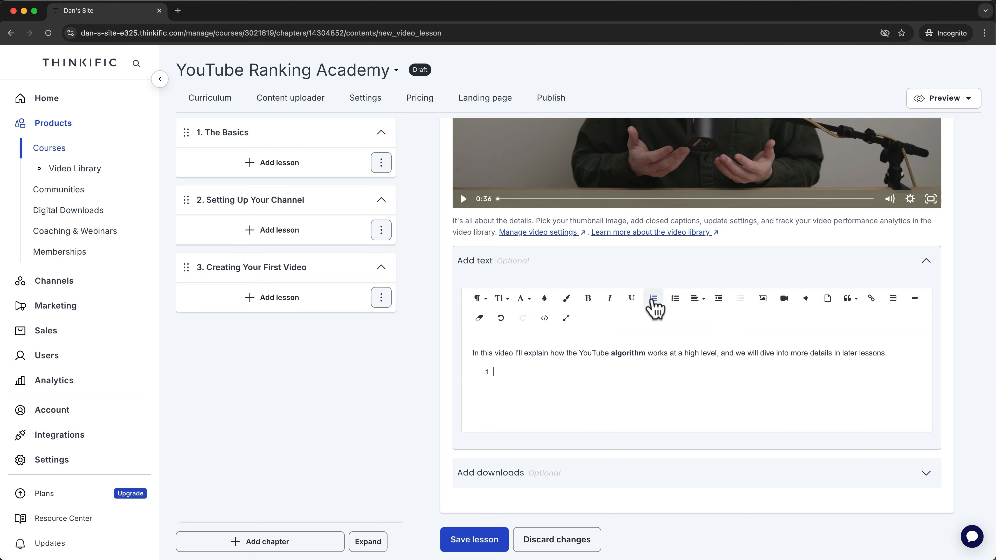
pyautogui.write('list 1')
pyautogui.press('Return')
pyautogui.write('list 2')
pyautogui.scroll(-5, 708, 334)
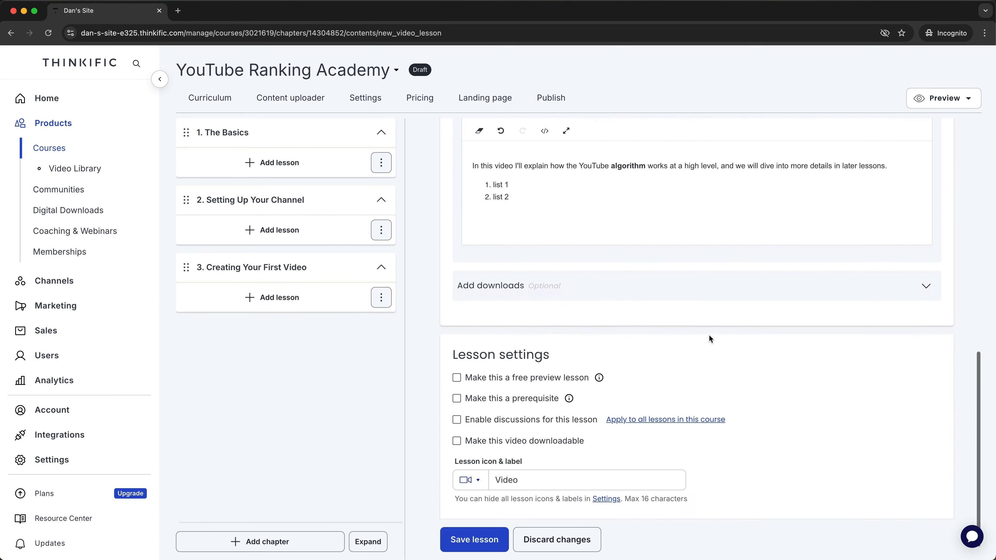
pyautogui.click(685, 276)
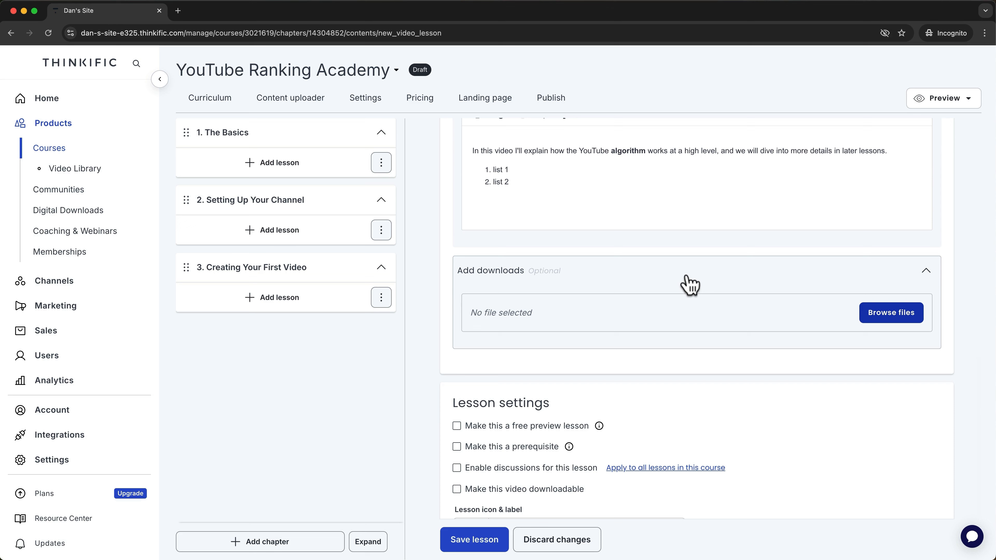
# Enable discussions, keep the Video icon and label, and save the 'A. How the Algorithm Works' lesson.
pyautogui.scroll(-3, 689, 285)
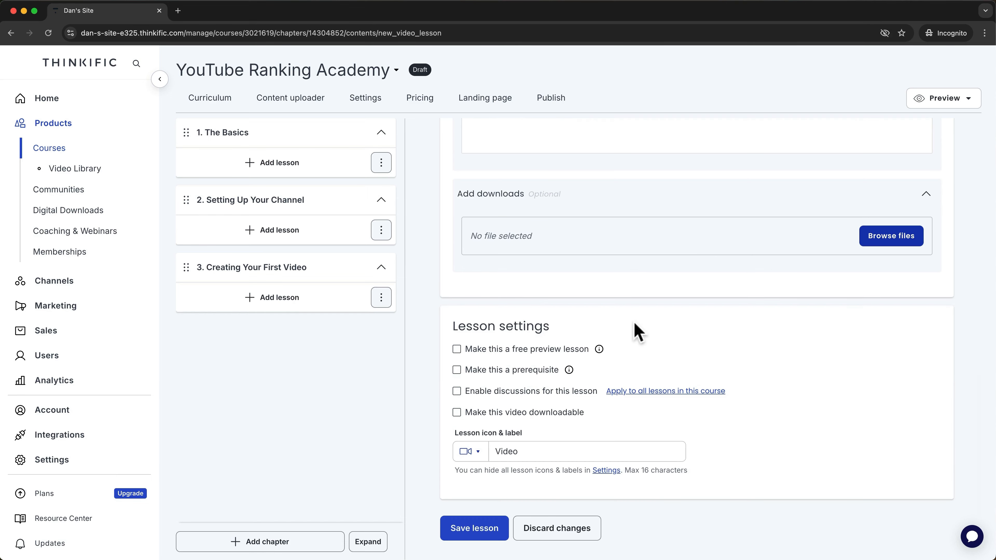
pyautogui.moveTo(603, 352)
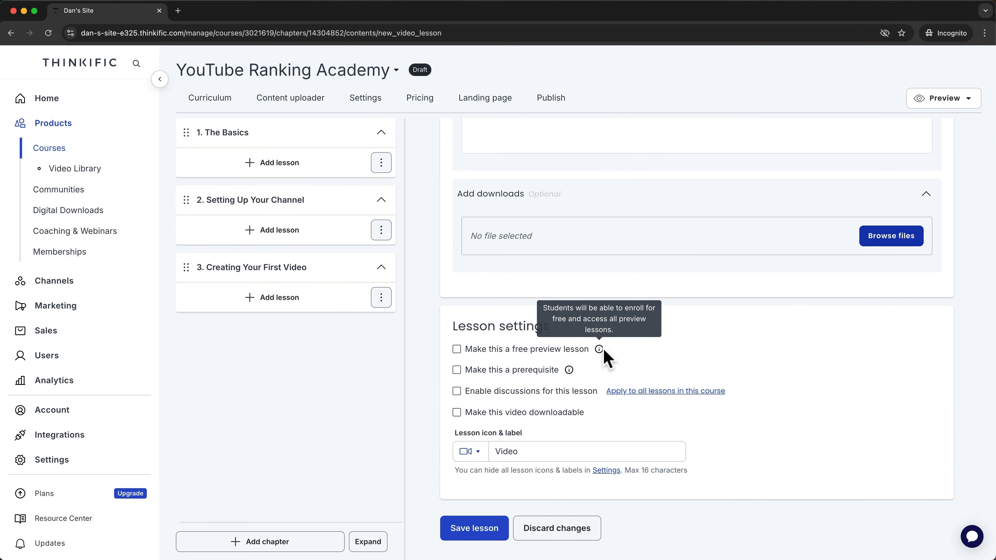
pyautogui.moveTo(572, 370)
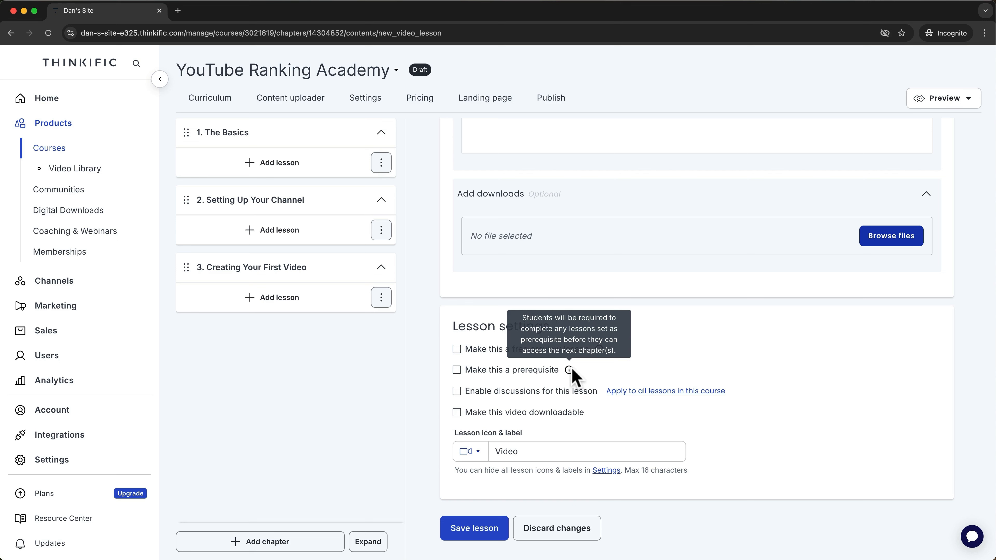
pyautogui.click(456, 391)
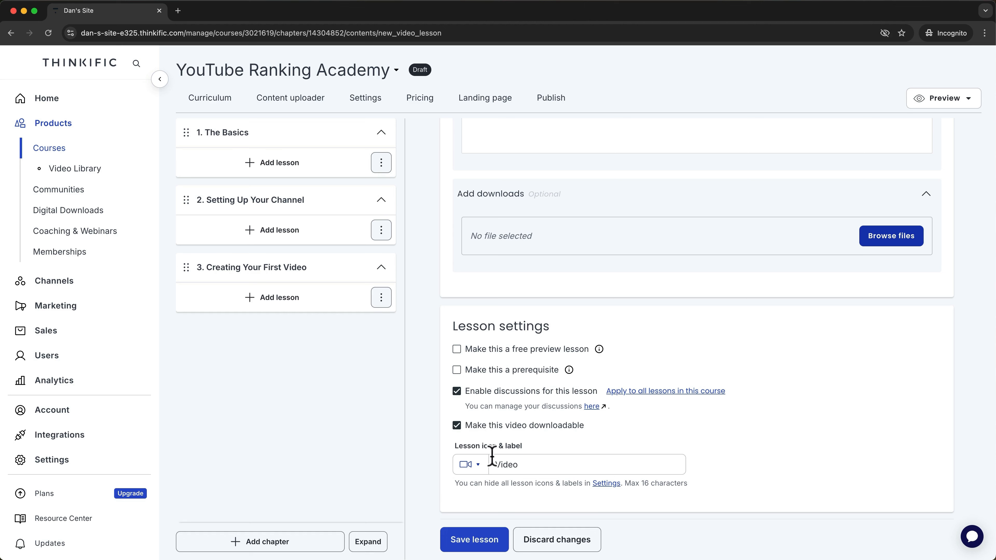
pyautogui.click(476, 466)
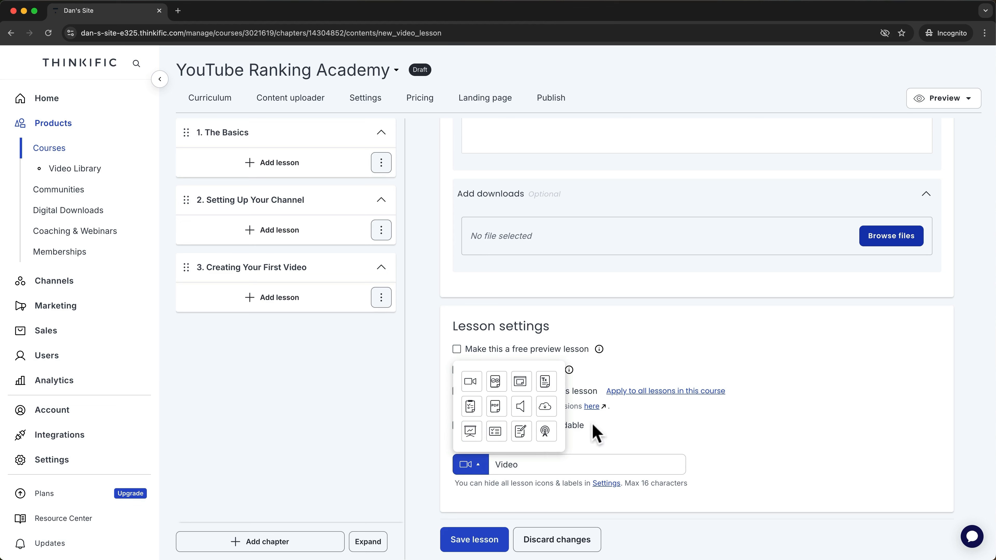
pyautogui.click(619, 430)
pyautogui.doubleClick(540, 466)
pyautogui.click(632, 419)
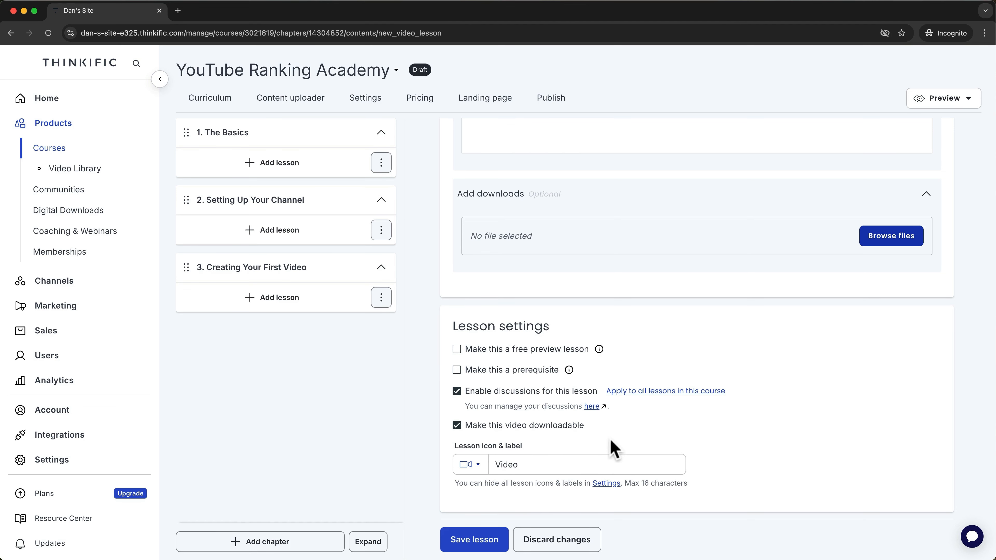
pyautogui.click(493, 543)
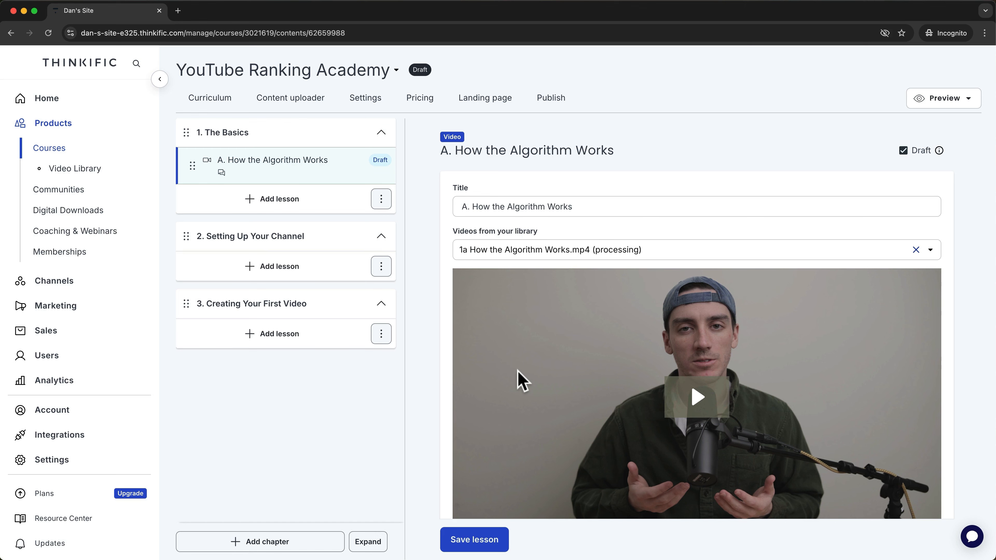
# Open the Video library edit page for '1a How the Algorithm Works.mp4'.
pyautogui.scroll(-5, 517, 370)
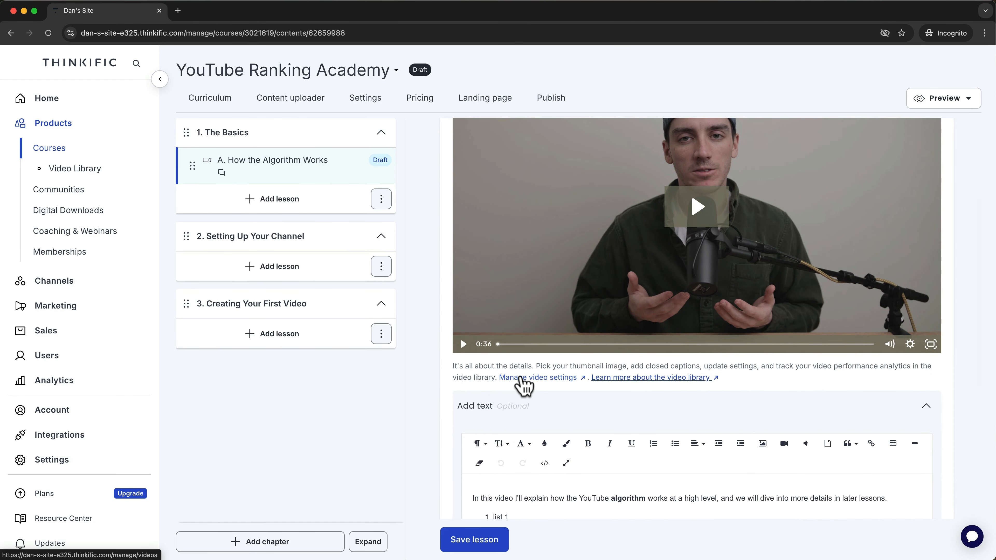
pyautogui.click(519, 378)
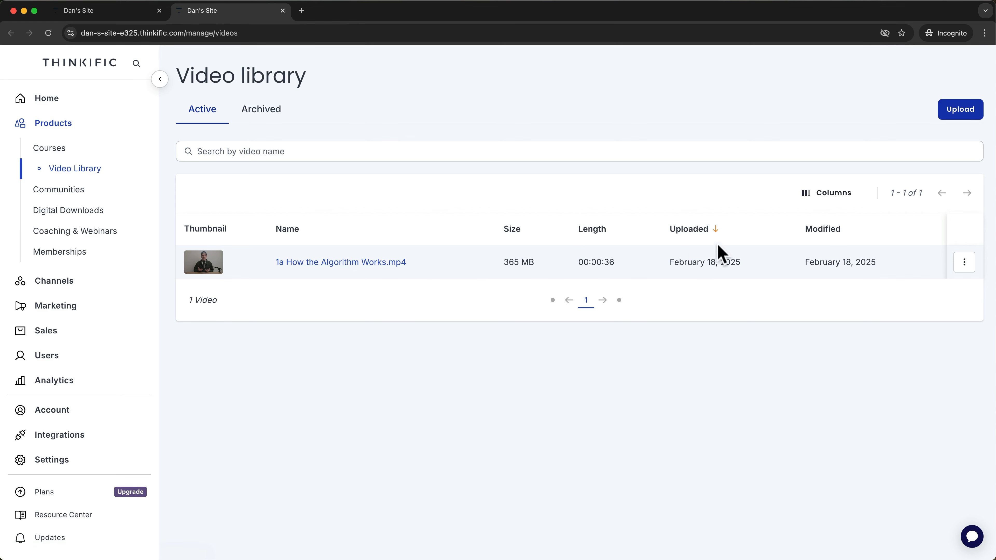
pyautogui.click(964, 262)
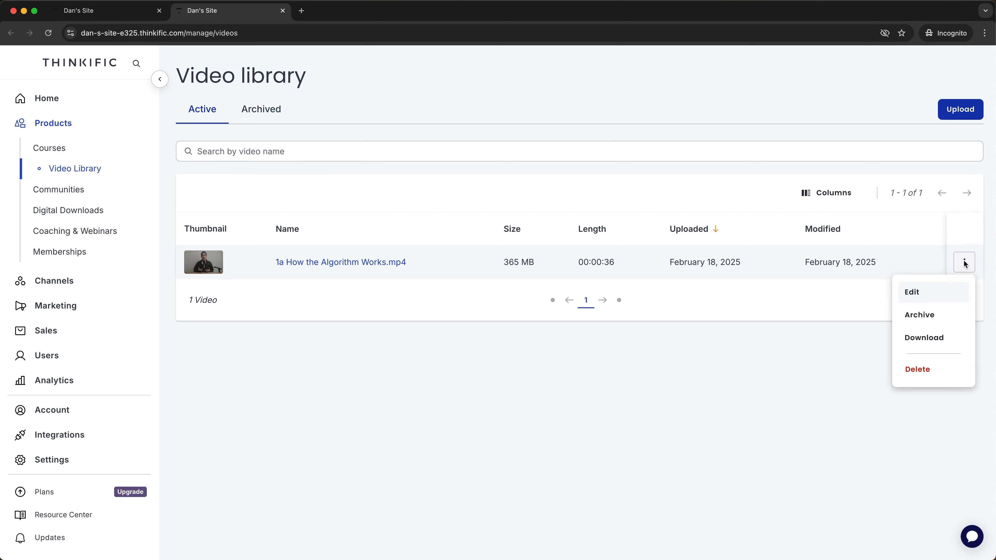
pyautogui.click(931, 290)
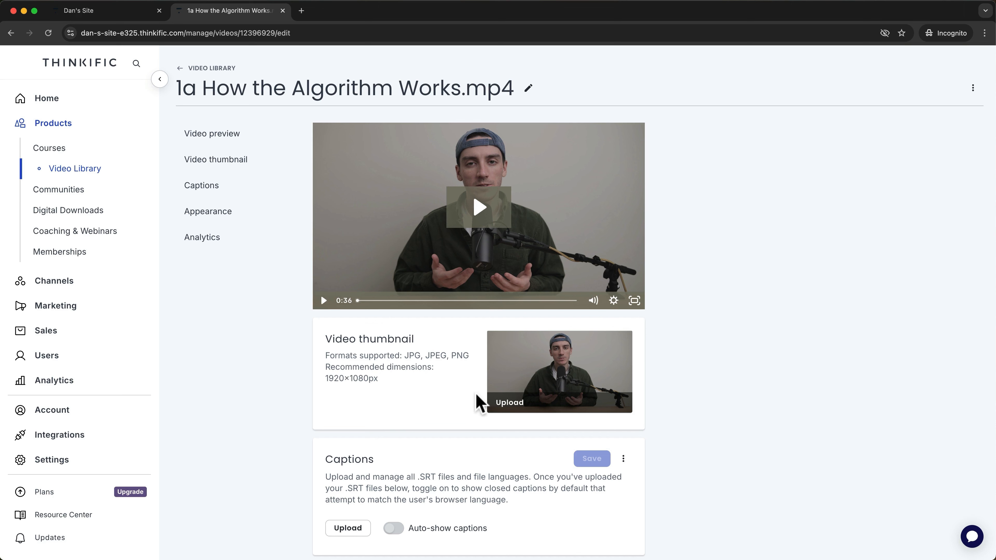
# Upload Thumb_1a.png as the video's custom thumbnail.
pyautogui.click(510, 402)
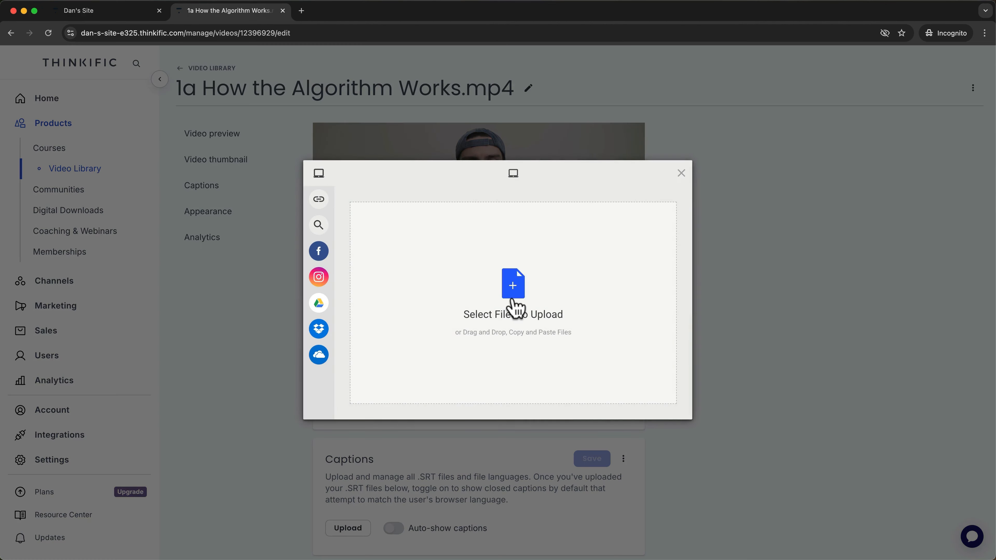
pyautogui.click(515, 306)
pyautogui.click(315, 214)
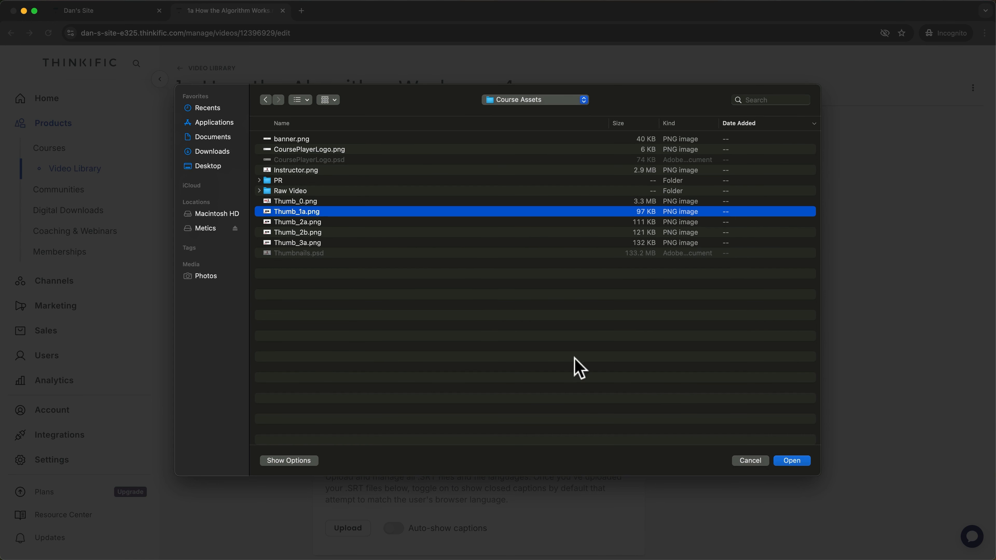
pyautogui.click(789, 461)
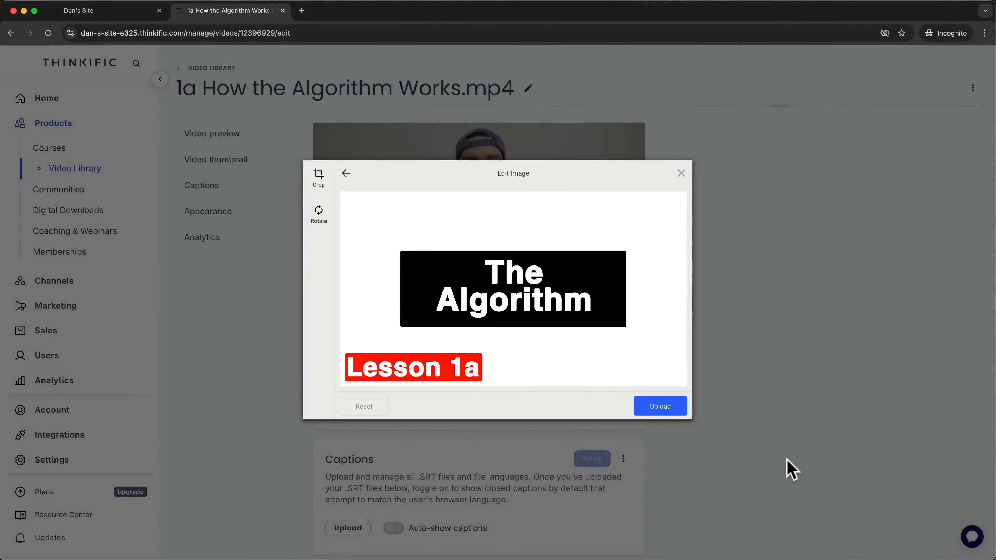
pyautogui.click(671, 410)
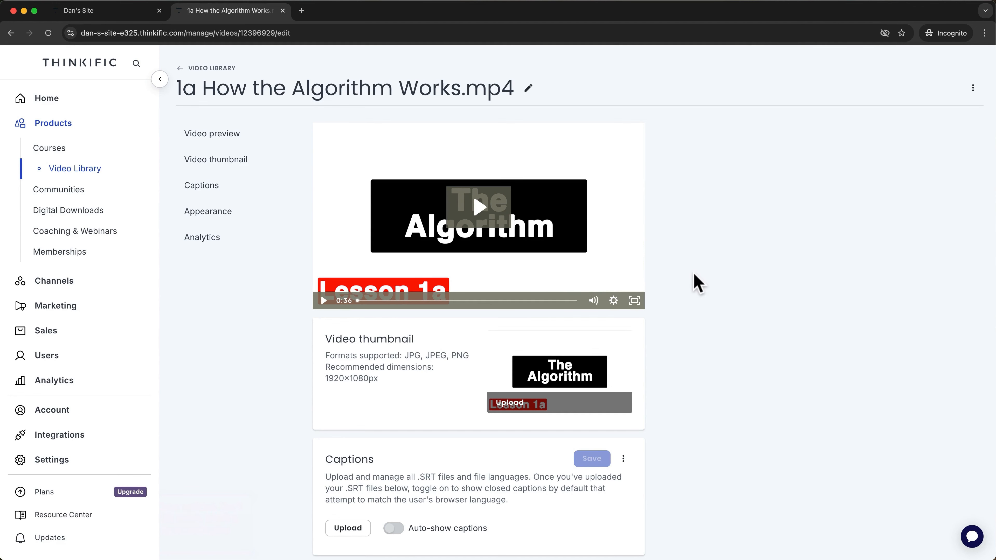
pyautogui.scroll(-4, 602, 333)
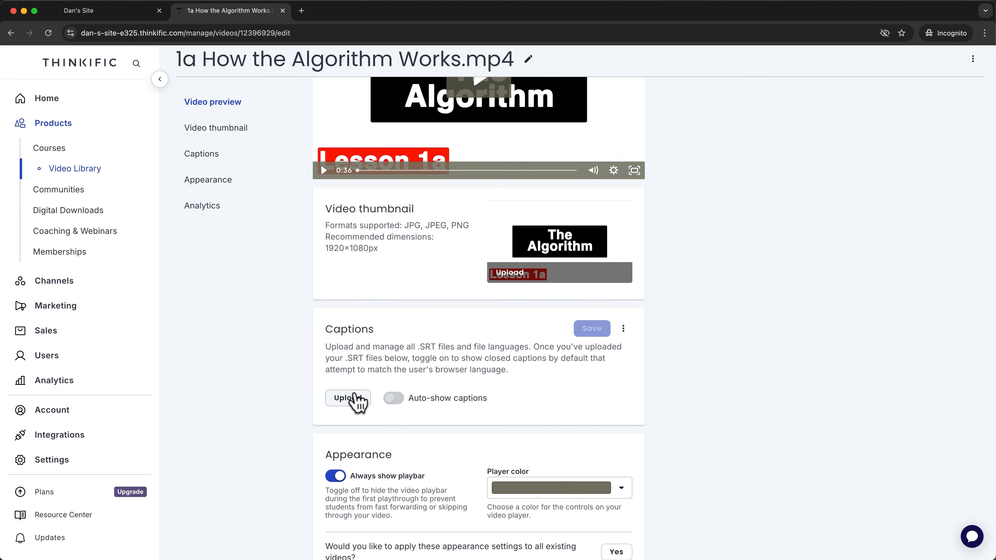
# Upload the '1a How the Algorithm Works.srt' captions file as English and save it.
pyautogui.click(354, 397)
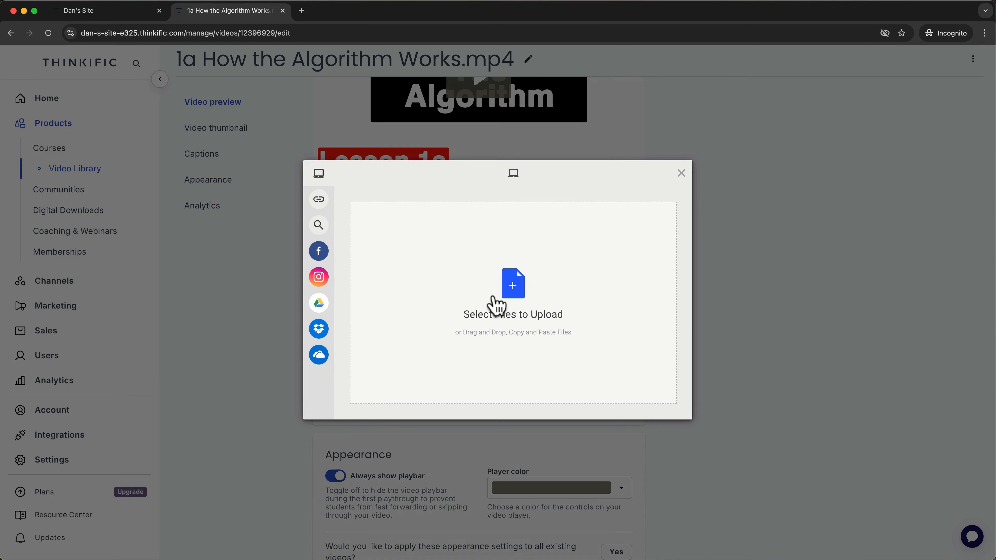
pyautogui.click(495, 306)
pyautogui.click(347, 202)
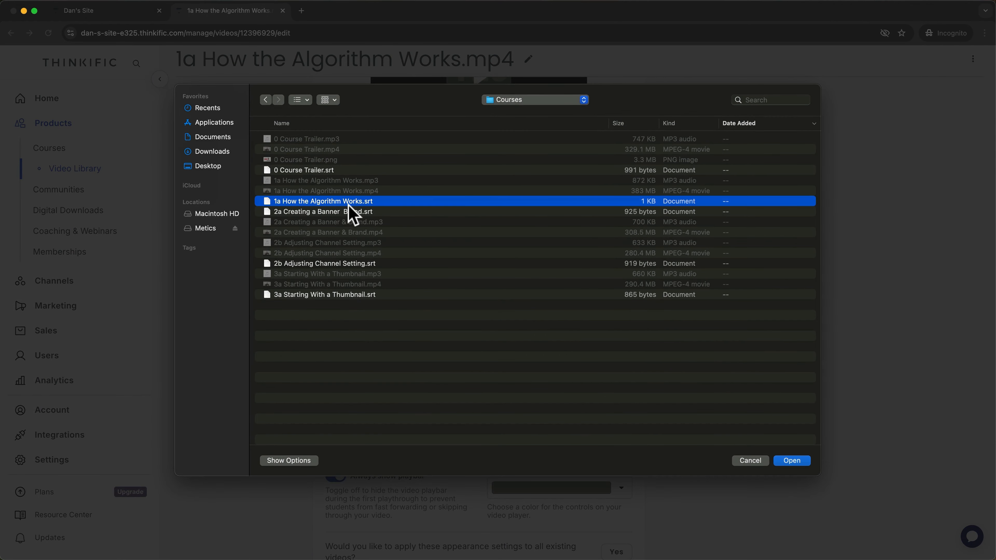
pyautogui.click(792, 462)
pyautogui.click(680, 411)
pyautogui.click(413, 466)
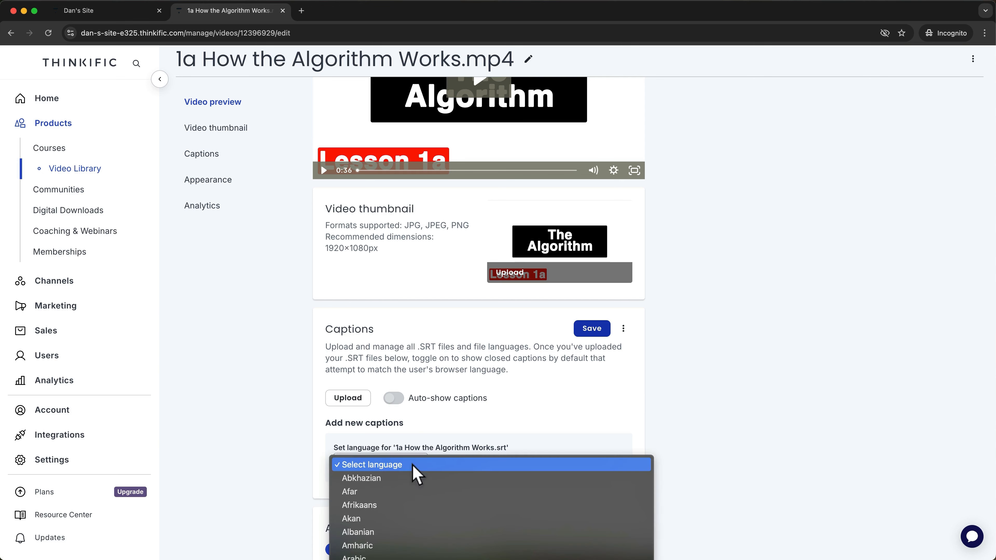
pyautogui.press('e')
pyautogui.press('Return')
pyautogui.scroll(-1, 395, 378)
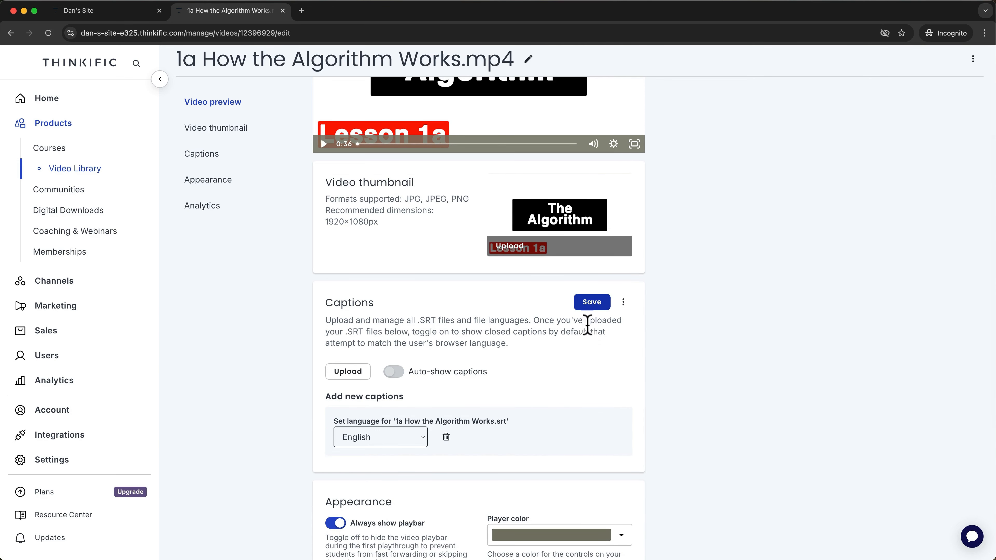
pyautogui.click(594, 304)
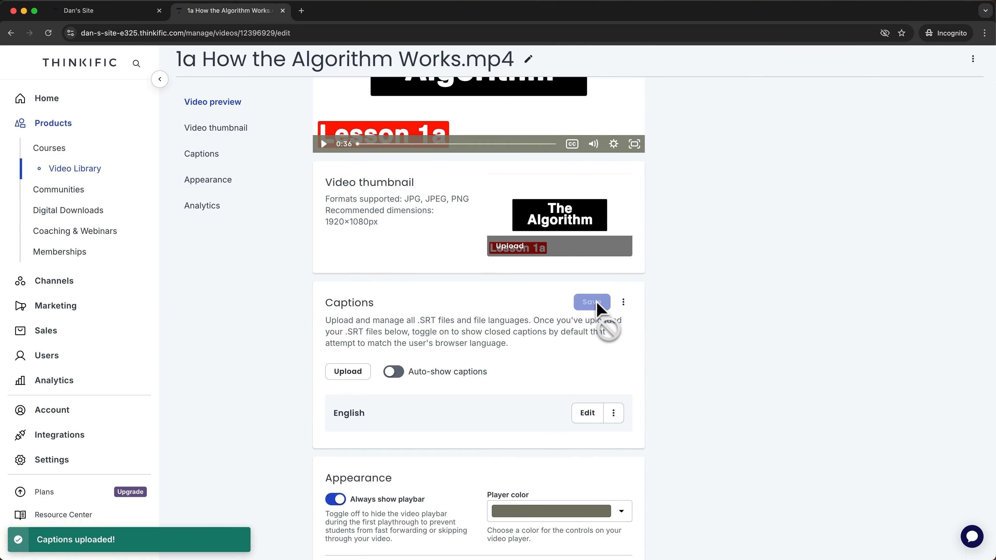
# Turn on Auto-show captions and play the muted preview to check them.
pyautogui.click(391, 375)
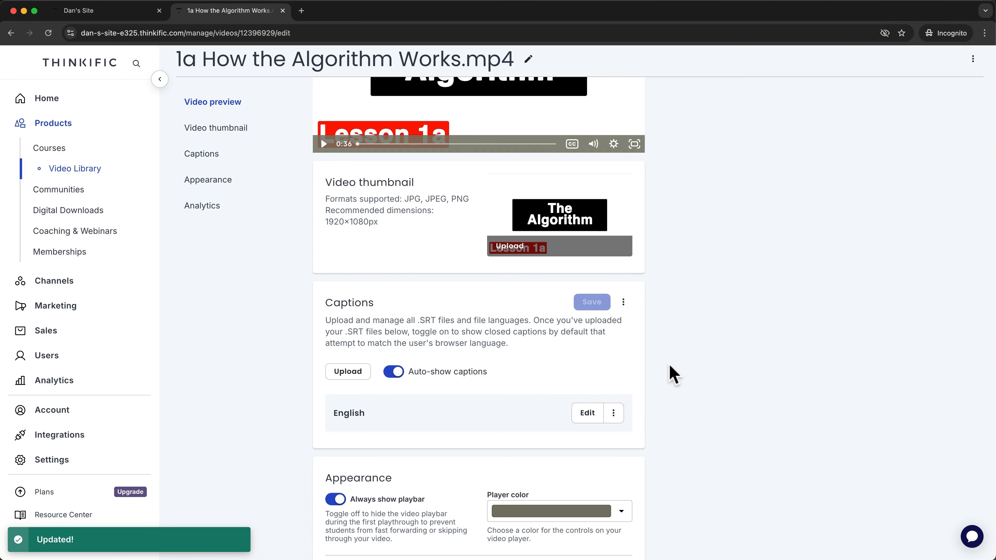
pyautogui.scroll(2, 671, 373)
pyautogui.click(593, 217)
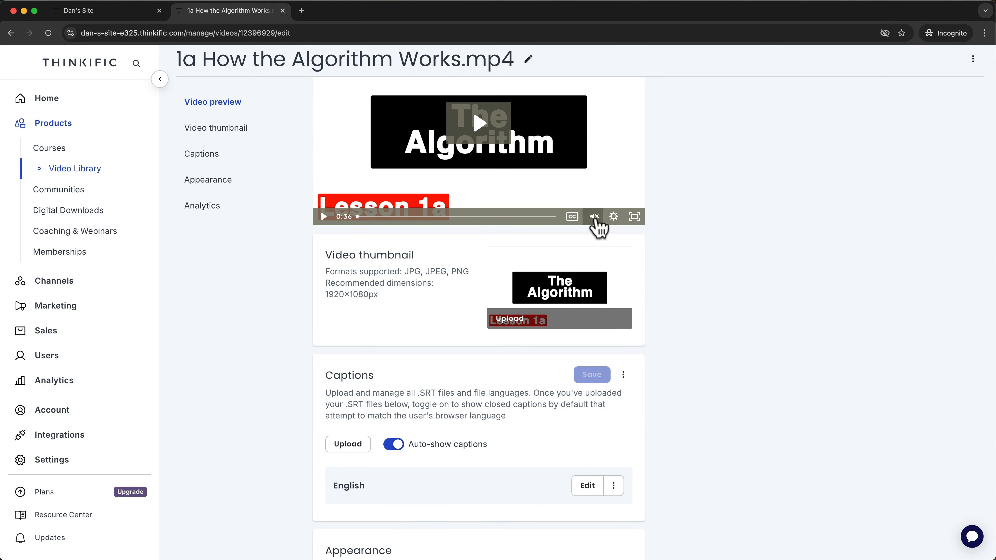
pyautogui.click(479, 123)
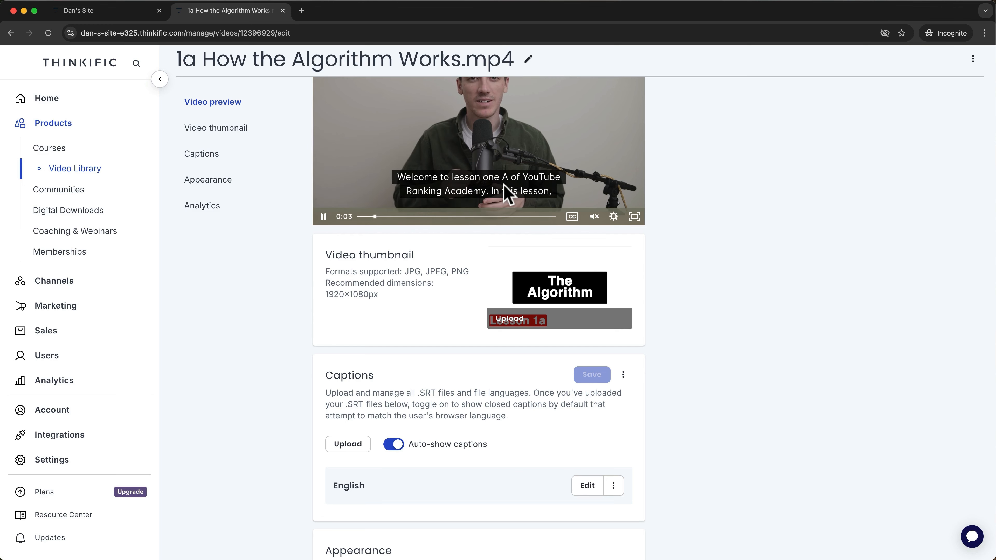
pyautogui.scroll(-7, 676, 276)
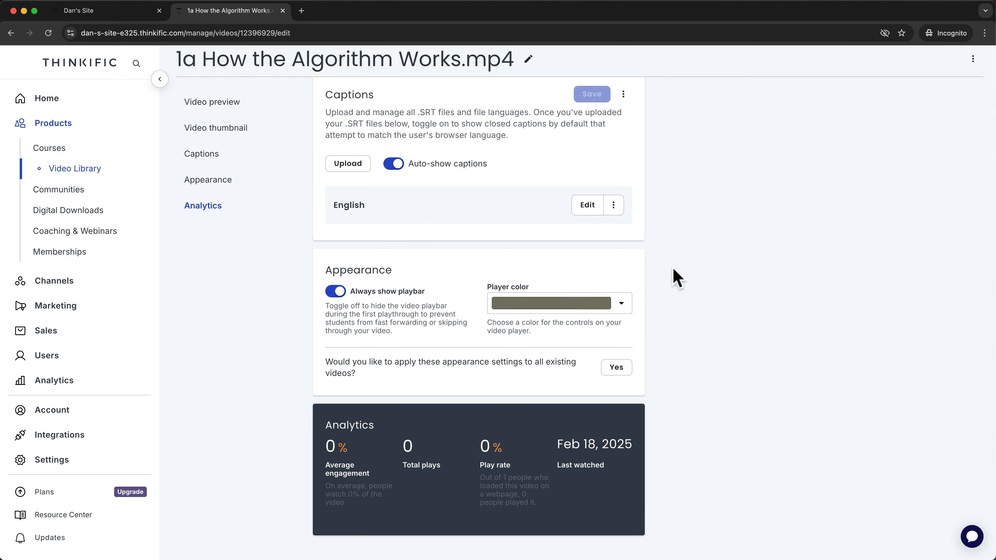
pyautogui.scroll(4, 674, 277)
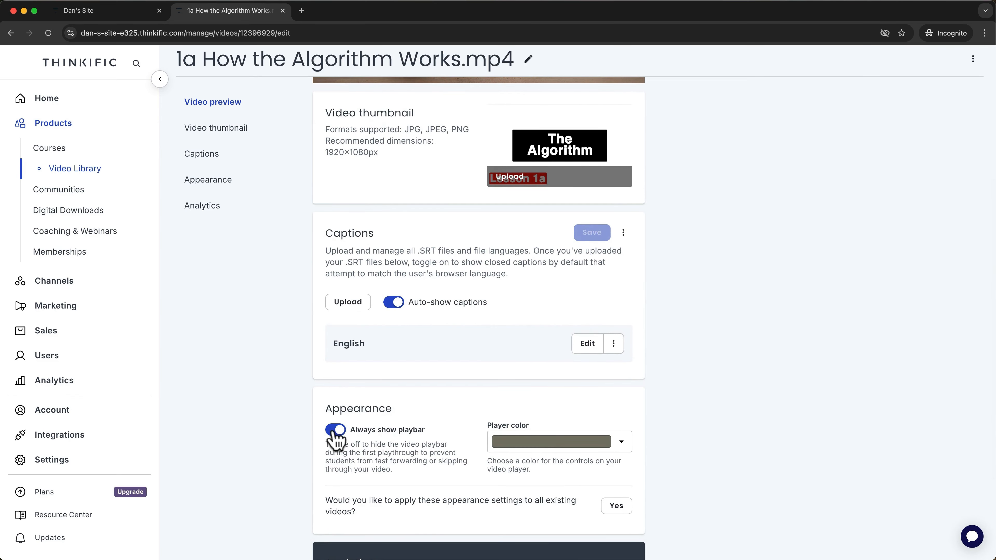
# Toggle Always show playbar off and then back on.
pyautogui.click(334, 430)
pyautogui.scroll(3, 669, 349)
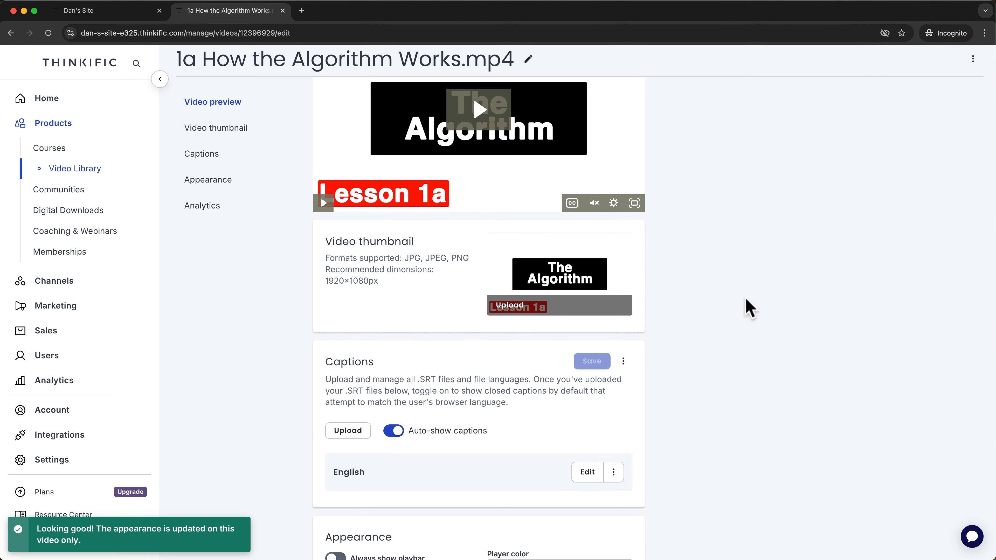
pyautogui.scroll(-2, 657, 412)
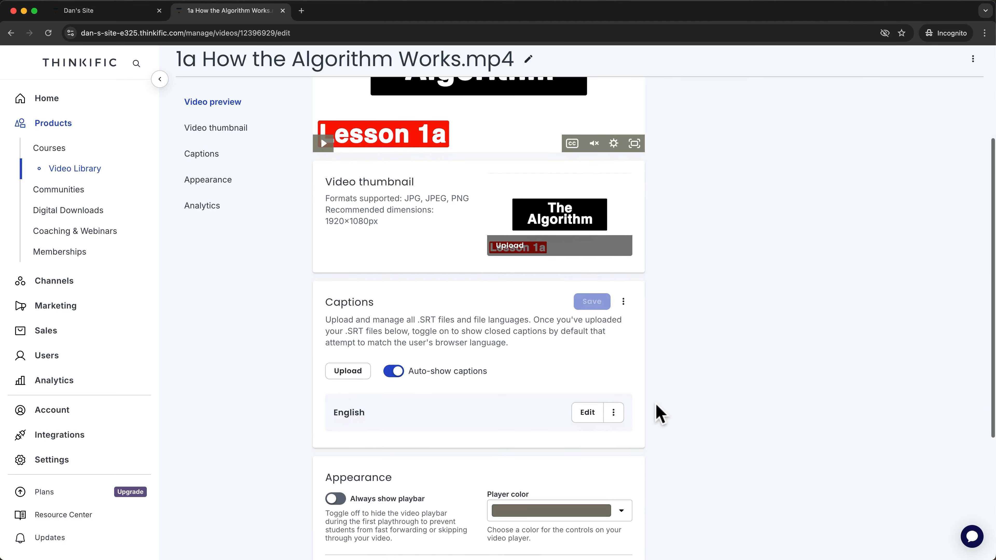
pyautogui.click(334, 499)
pyautogui.scroll(-5, 663, 327)
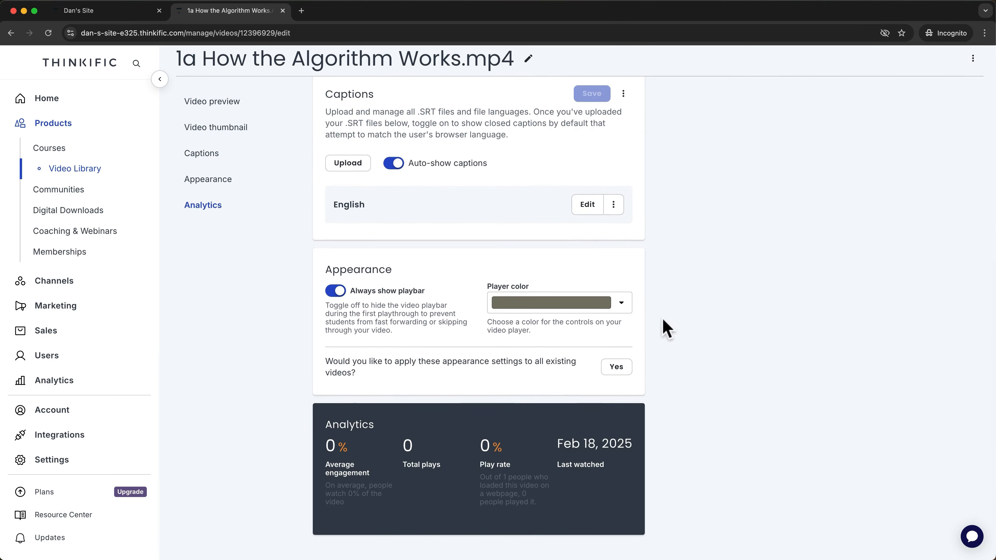
# Set the video player colour to black and return to the course's lesson editor.
pyautogui.click(625, 310)
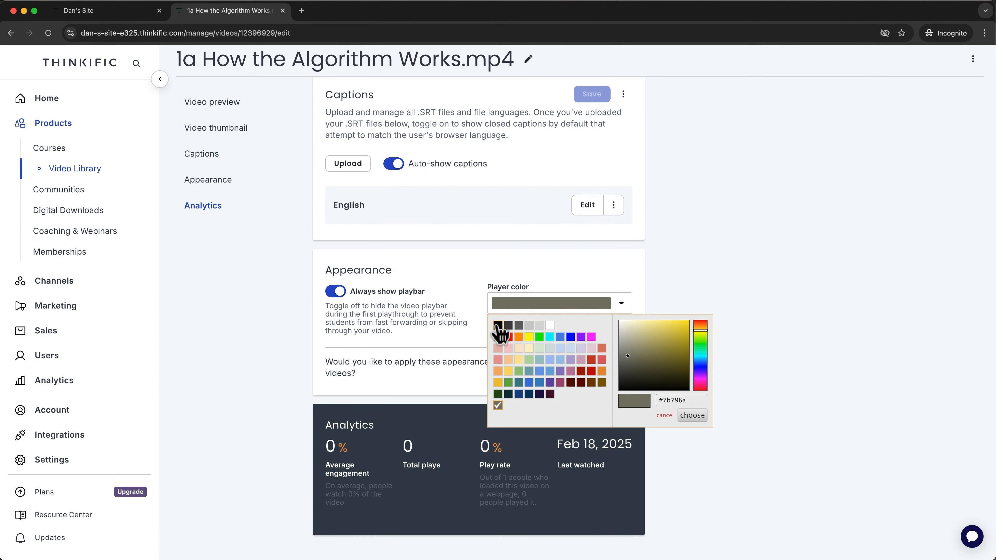
pyautogui.click(497, 325)
pyautogui.scroll(10, 694, 236)
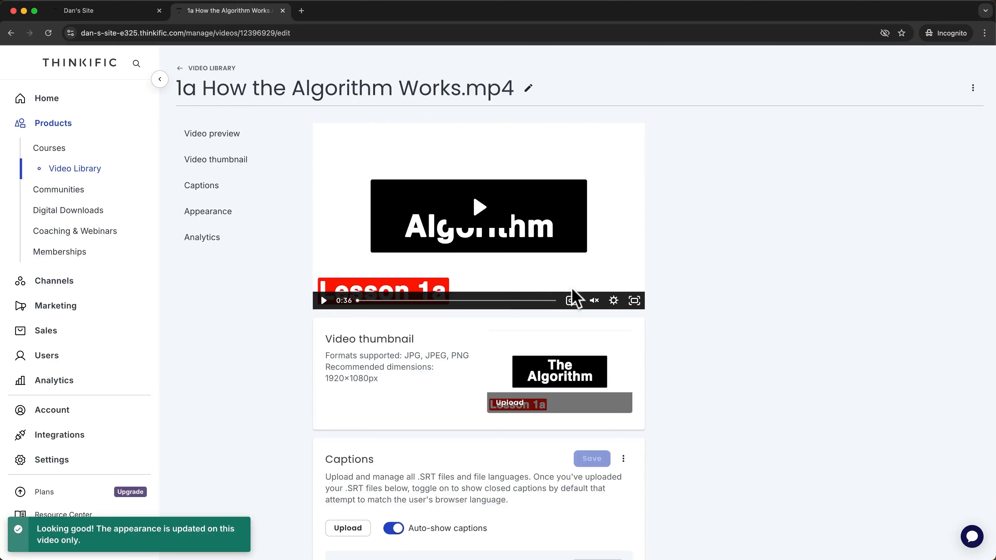
pyautogui.scroll(-10, 694, 434)
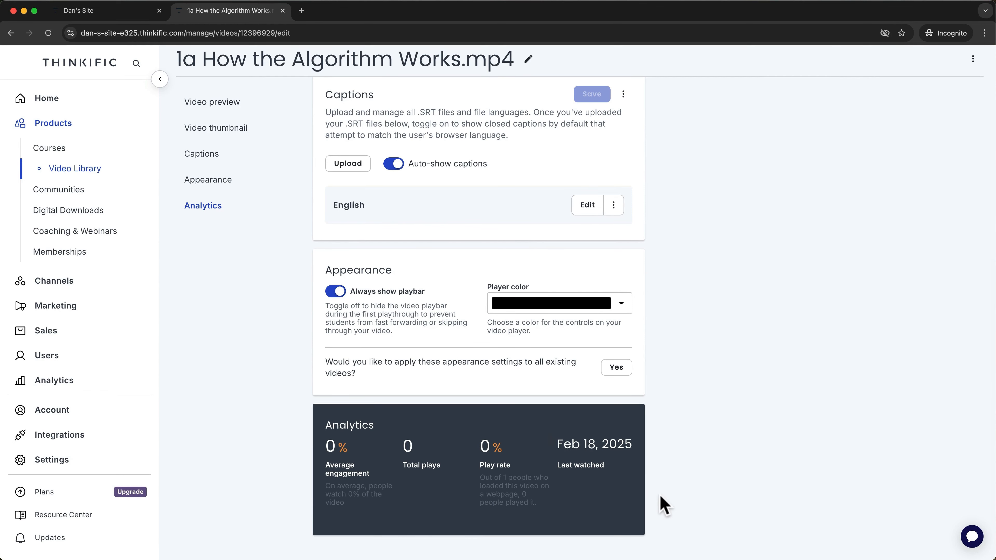
pyautogui.scroll(10, 660, 495)
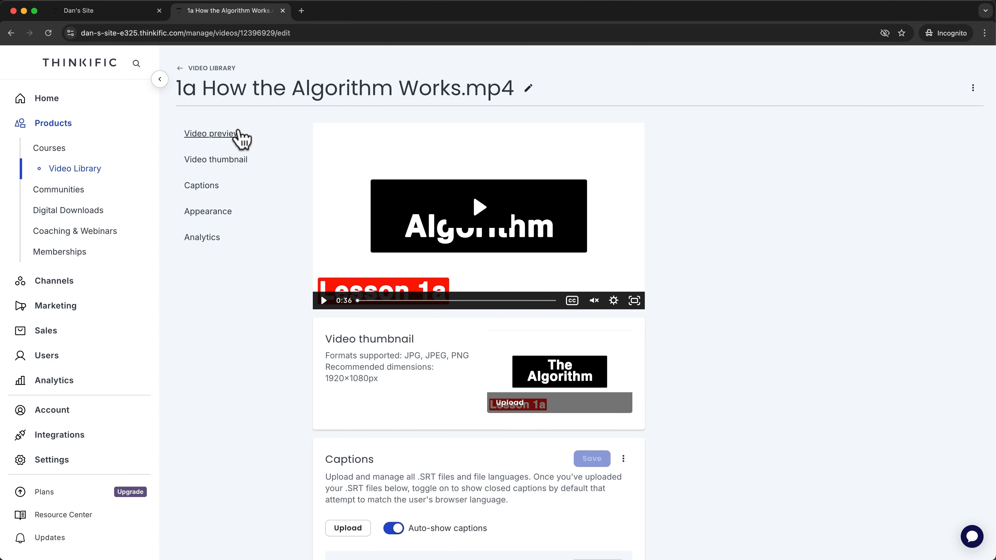
pyautogui.click(122, 18)
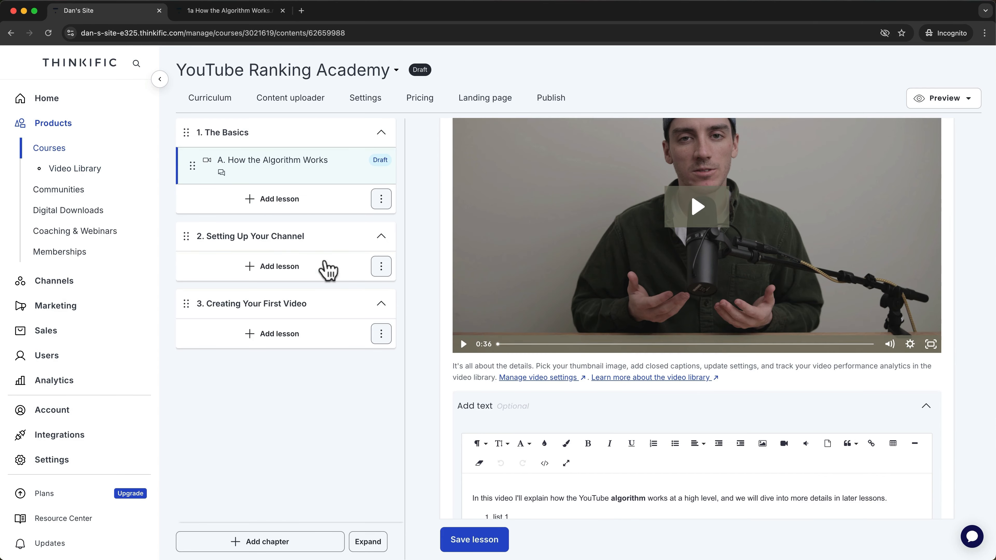
# Save the 'A. How the Algorithm Works' lesson.
pyautogui.scroll(-7, 442, 398)
pyautogui.scroll(-1, 441, 398)
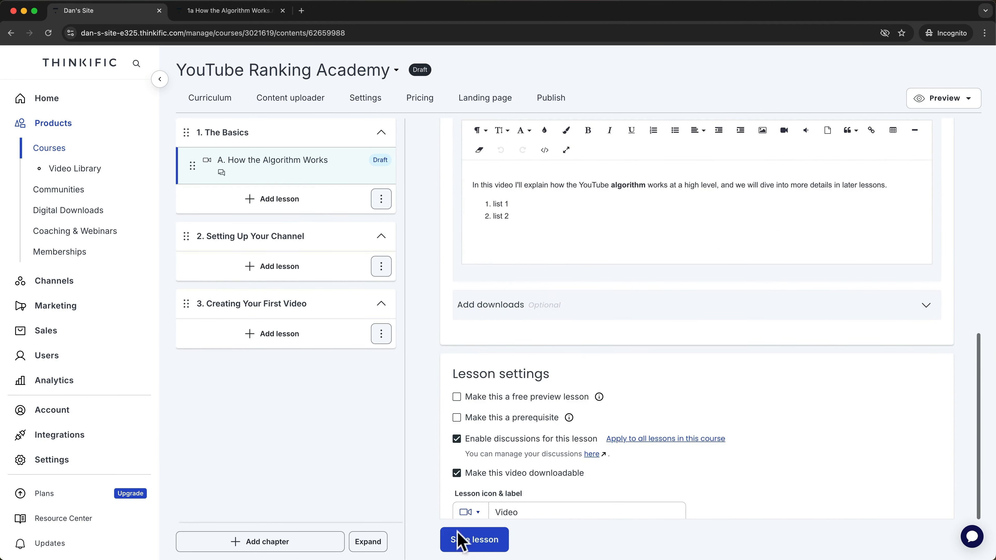
pyautogui.click(462, 549)
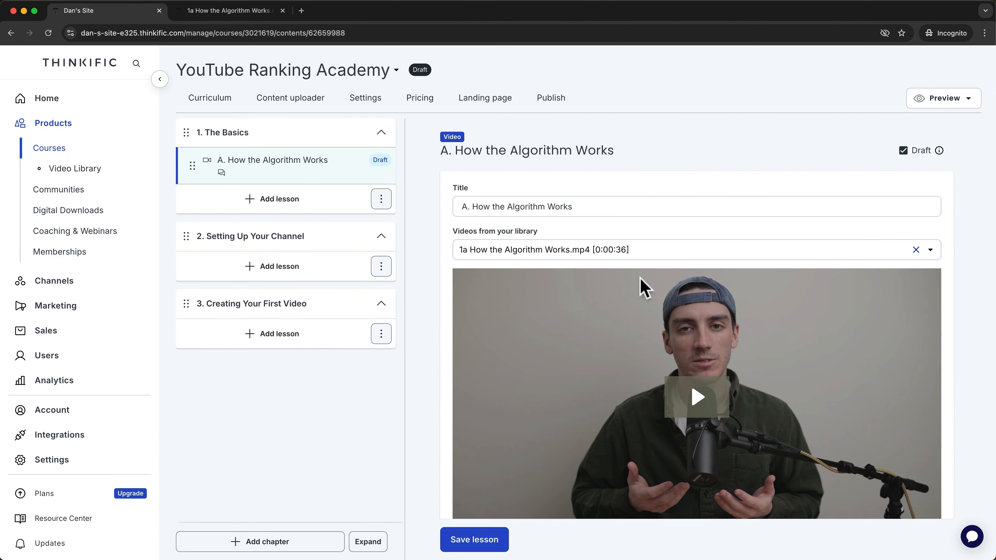
# Preview the current lesson as a student, close the preview, and open the Content uploader.
pyautogui.click(963, 101)
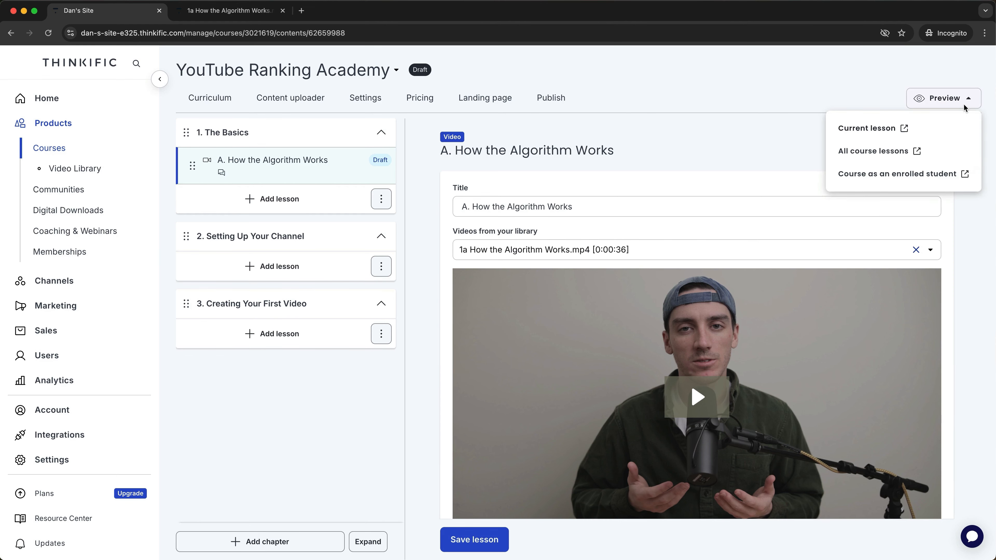
pyautogui.click(868, 128)
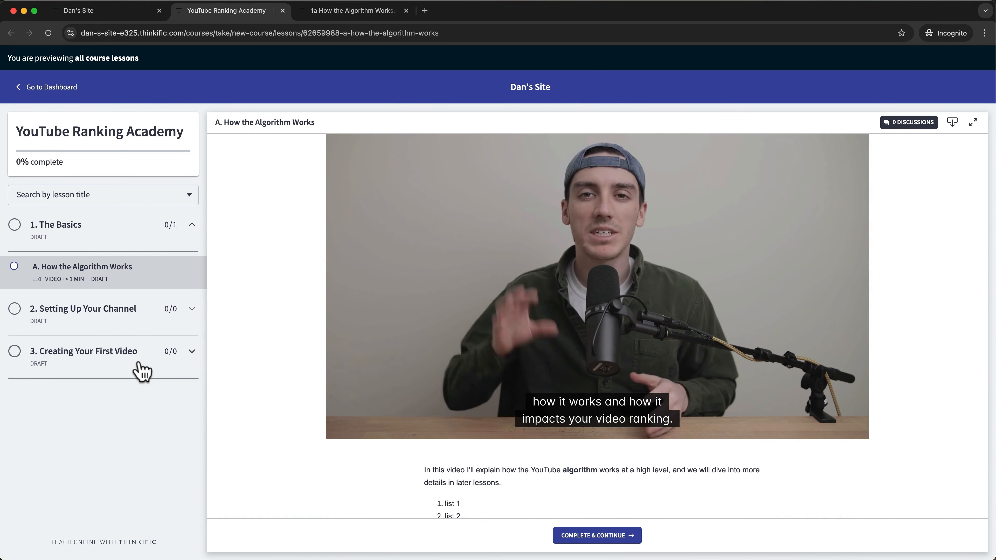
pyautogui.click(282, 11)
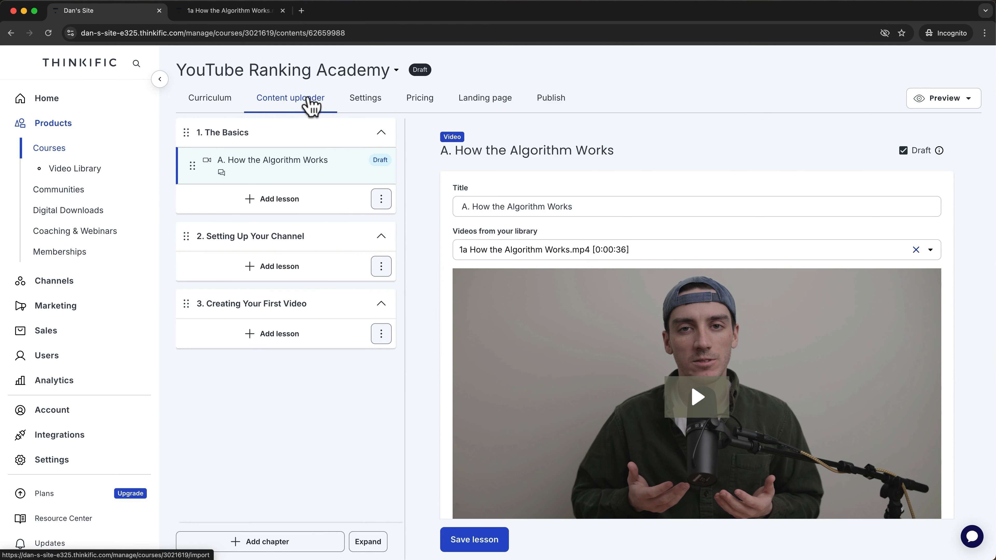
pyautogui.click(311, 106)
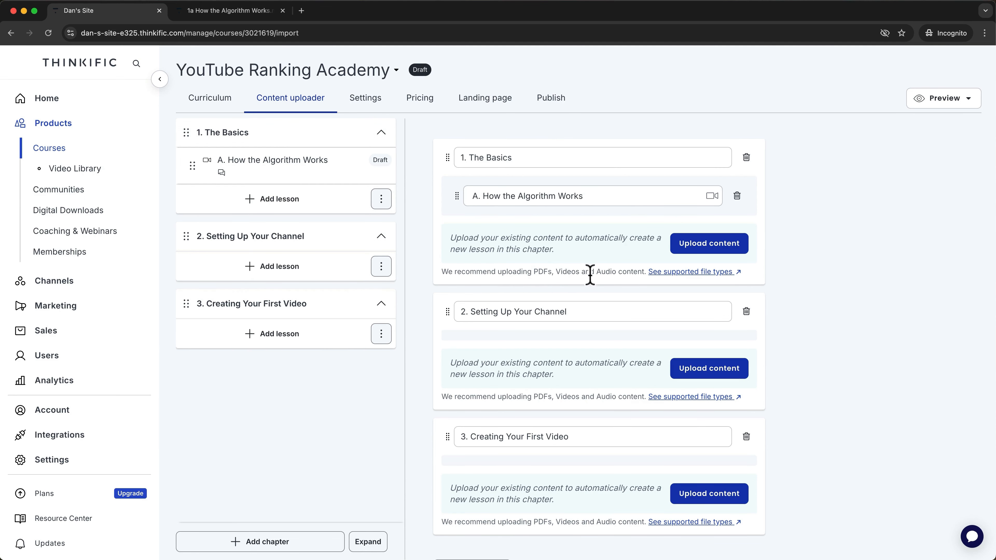
# Bulk-upload the 2a, 2b and 3a mp4 videos as new lessons in chapter 2, Setting Up Your Channel.
pyautogui.scroll(-2, 586, 275)
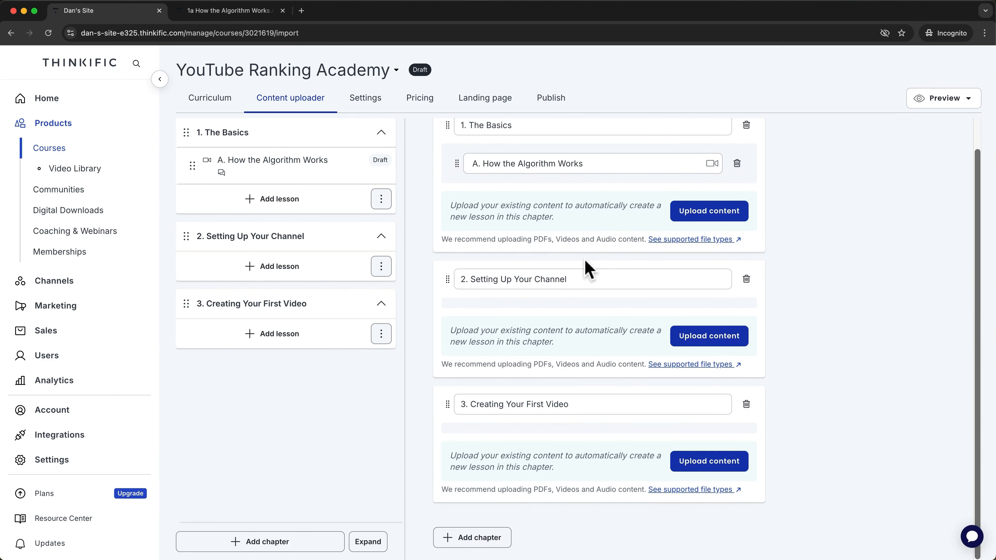
pyautogui.click(688, 337)
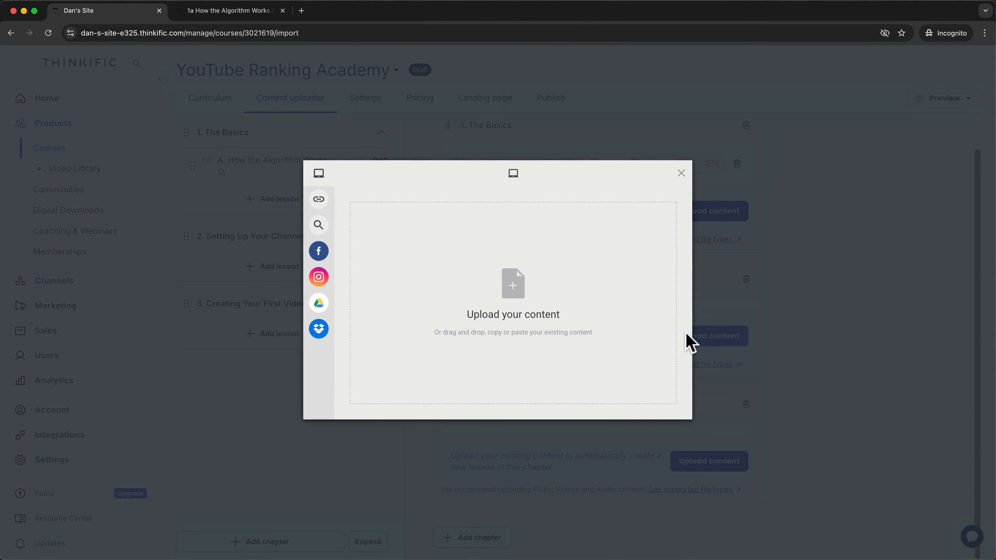
pyautogui.click(511, 310)
pyautogui.click(398, 232)
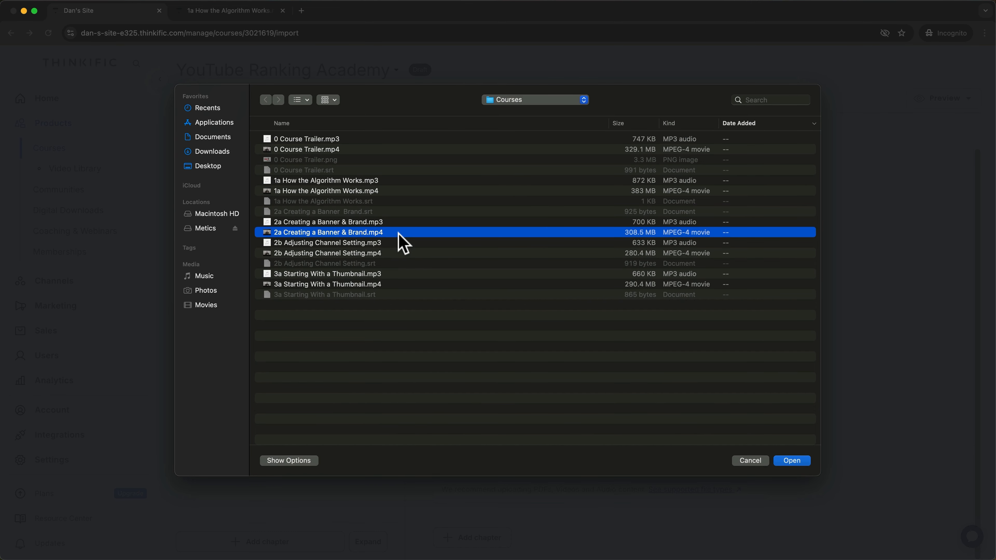
pyautogui.keyDown('super'); pyautogui.click(392, 253); pyautogui.keyUp('super')
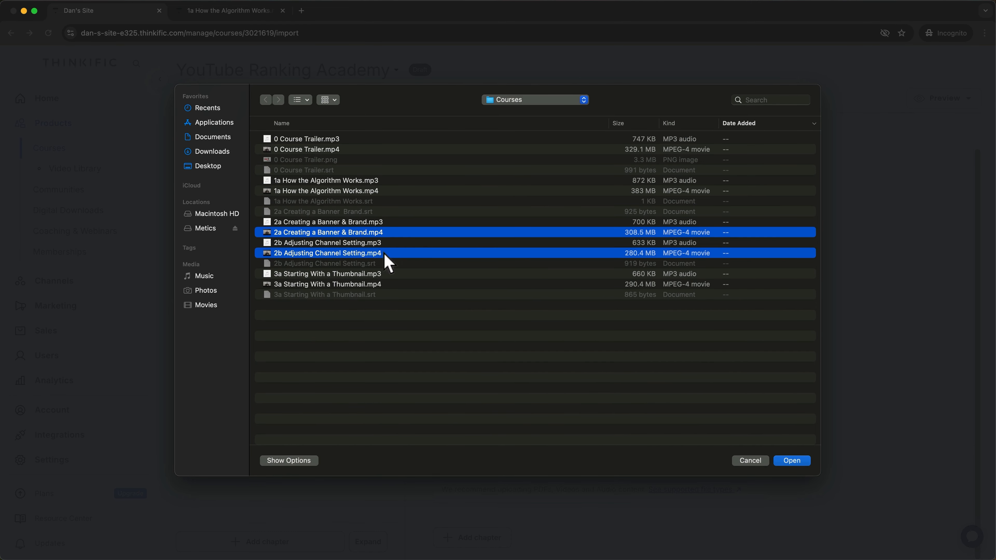
pyautogui.keyDown('super'); pyautogui.click(382, 285); pyautogui.keyUp('super')
pyautogui.click(784, 462)
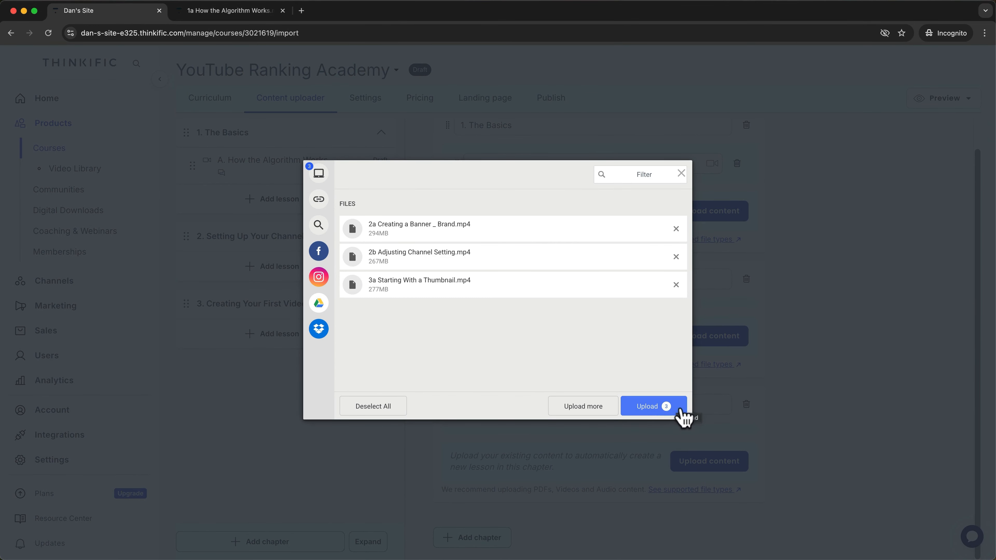
pyautogui.click(649, 408)
pyautogui.moveTo(518, 283); pyautogui.dragTo(445, 285)
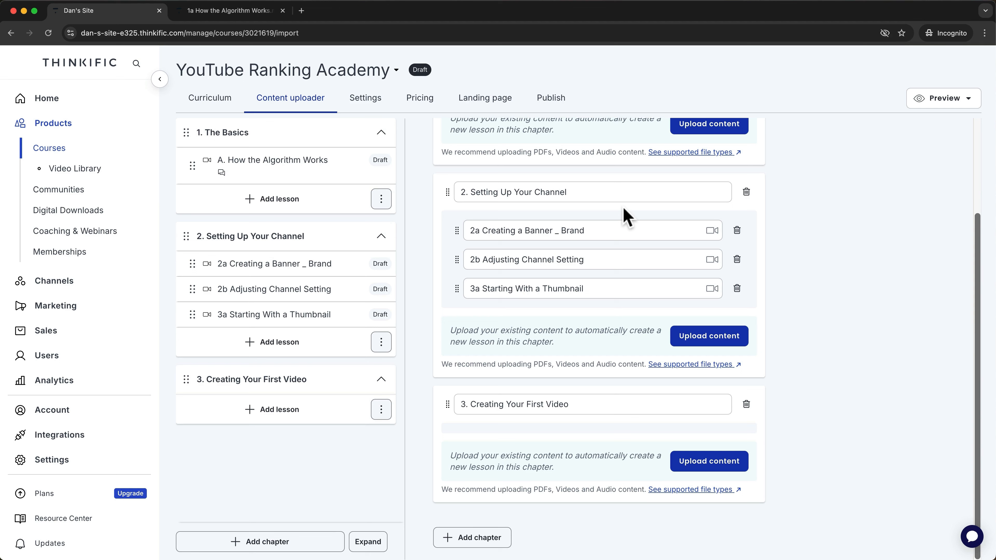
pyautogui.click(483, 230)
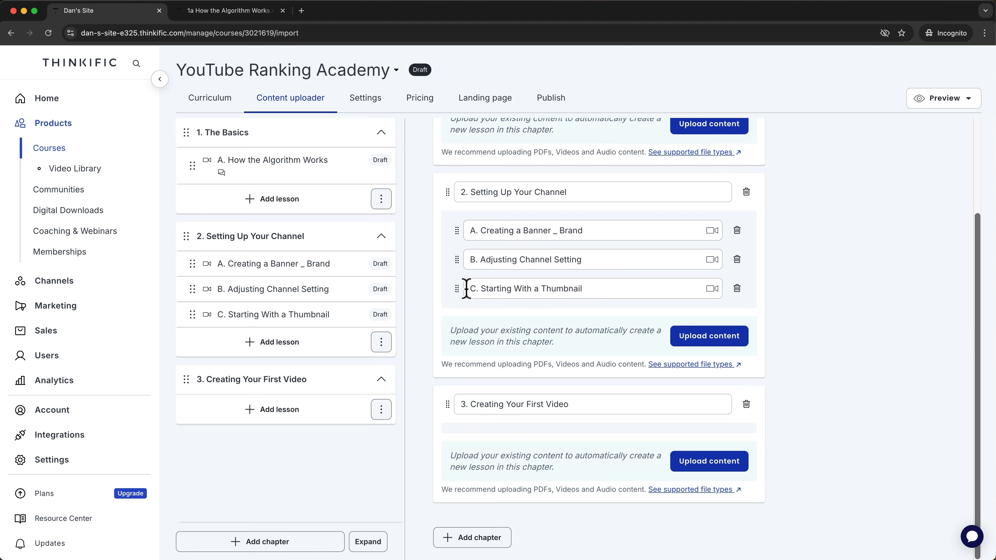
# Move 'Starting With a Thumbnail' into chapter 3, Creating Your First Video, and relabel it A.
pyautogui.moveTo(455, 289); pyautogui.dragTo(463, 419)
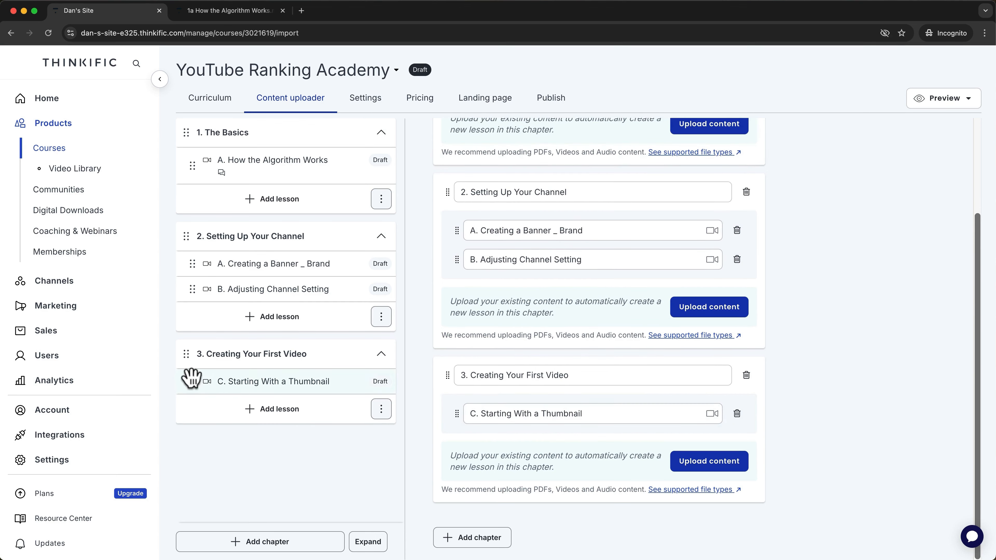
pyautogui.moveTo(192, 377); pyautogui.dragTo(195, 405)
pyautogui.click(469, 413)
pyautogui.write('A')
pyautogui.click(346, 474)
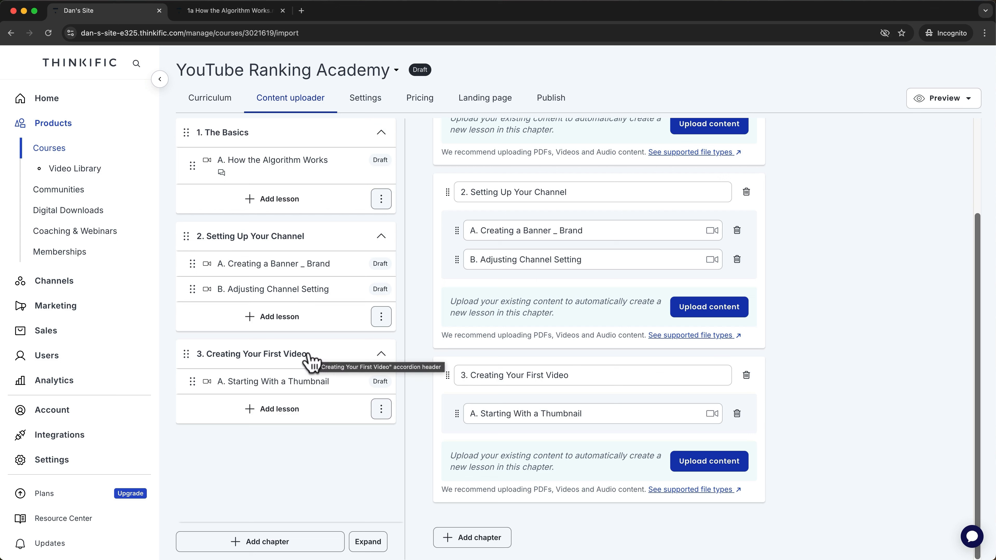
# Copy the 'Creating a Banner _ Brand' lesson into chapter 3.
pyautogui.click(381, 414)
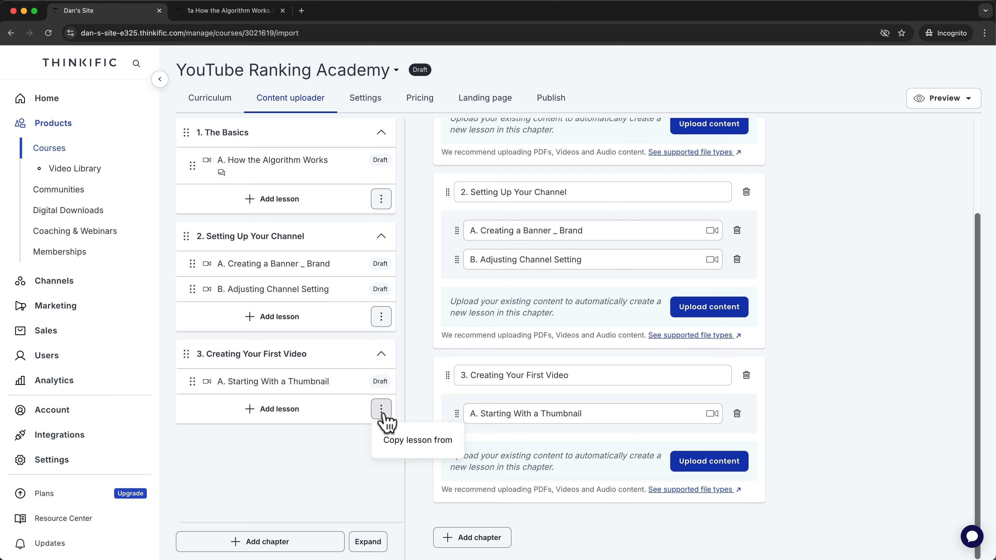
pyautogui.click(402, 447)
pyautogui.click(377, 217)
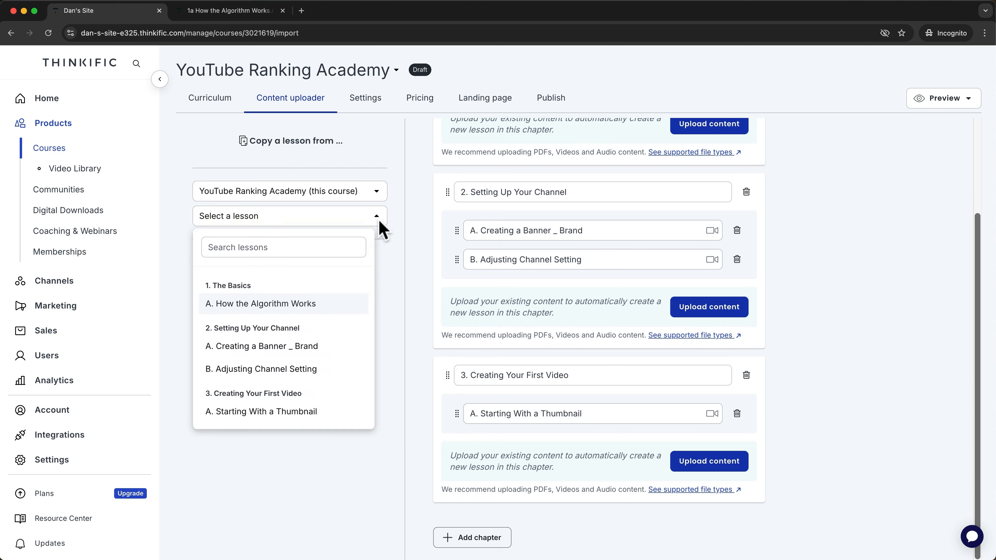
pyautogui.click(300, 346)
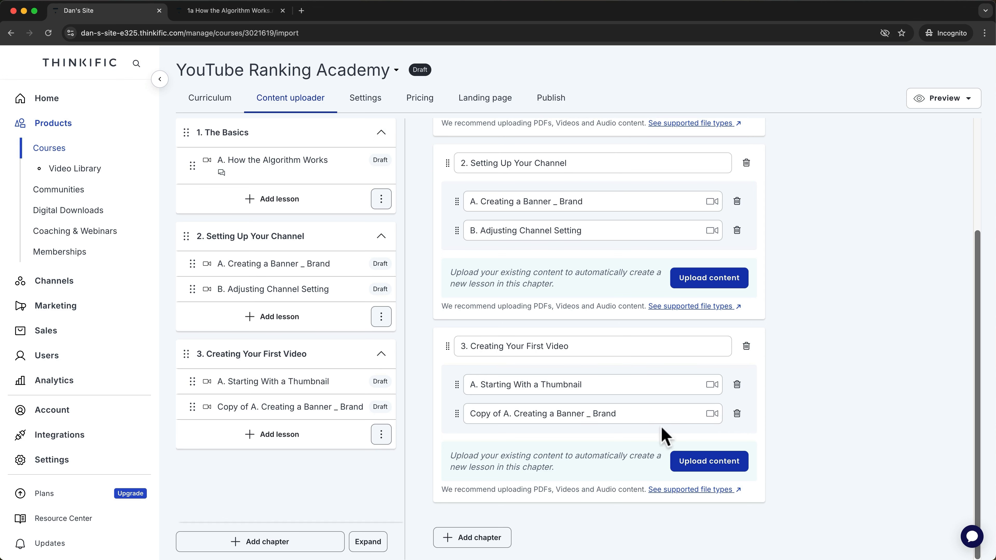
# Delete the copied banner lesson and open the course Settings tab.
pyautogui.click(302, 410)
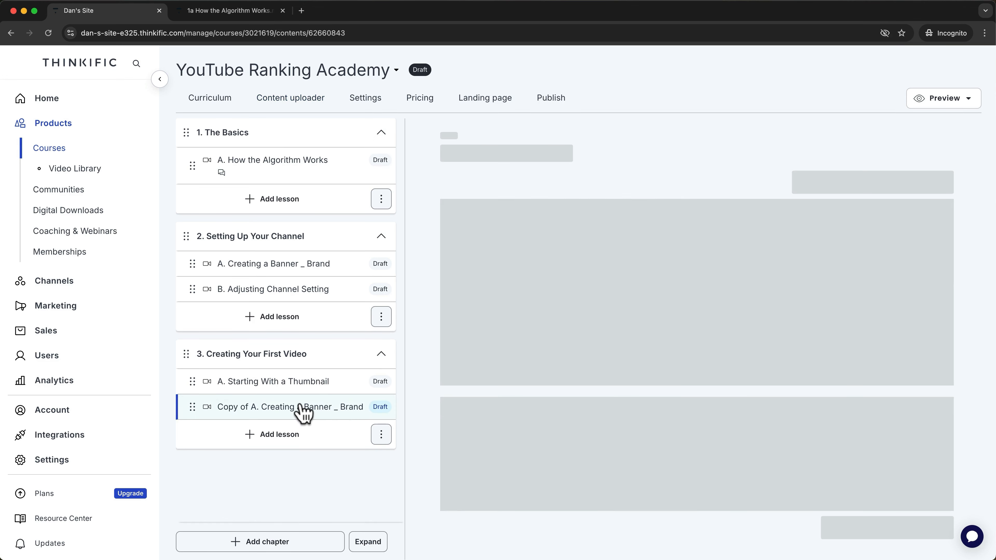
pyautogui.scroll(-10, 555, 341)
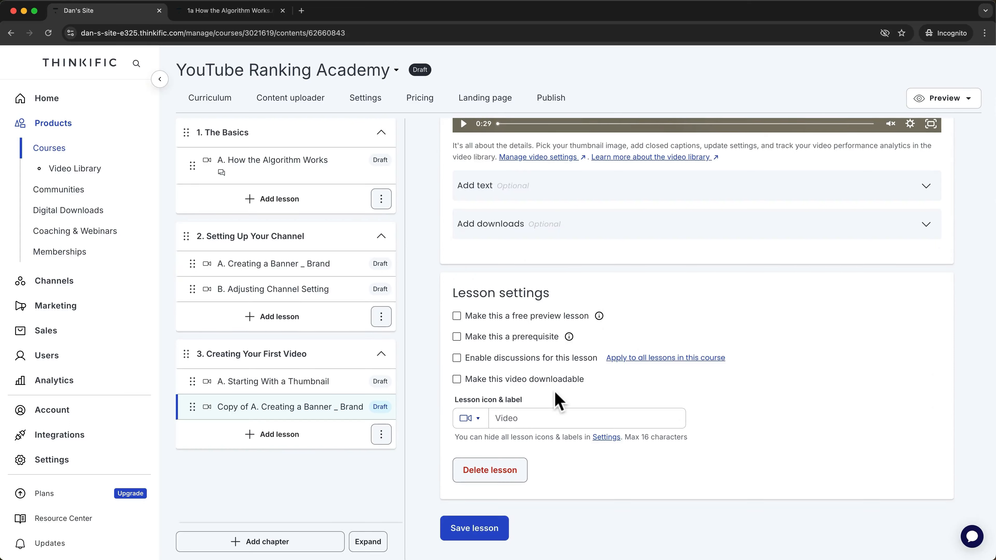
pyautogui.click(490, 469)
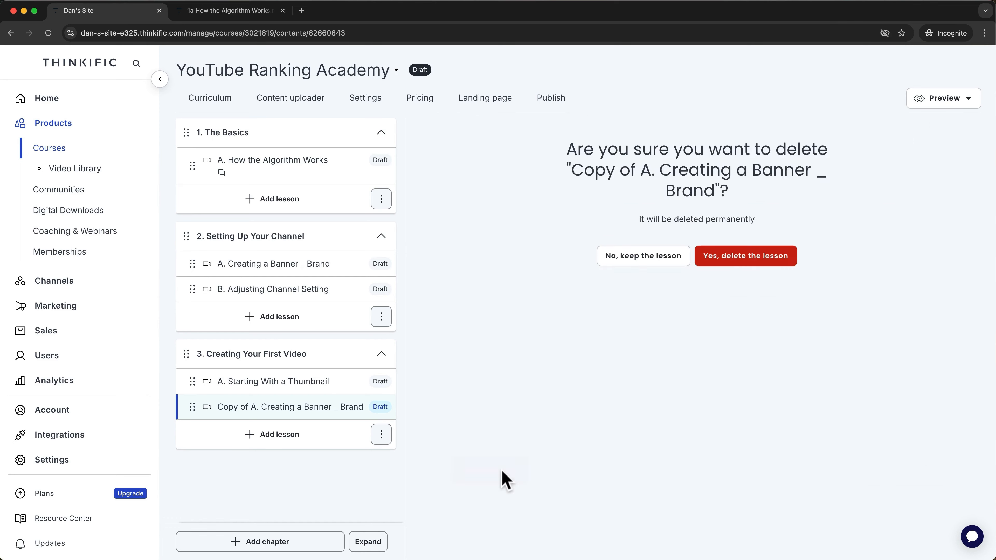
pyautogui.click(738, 262)
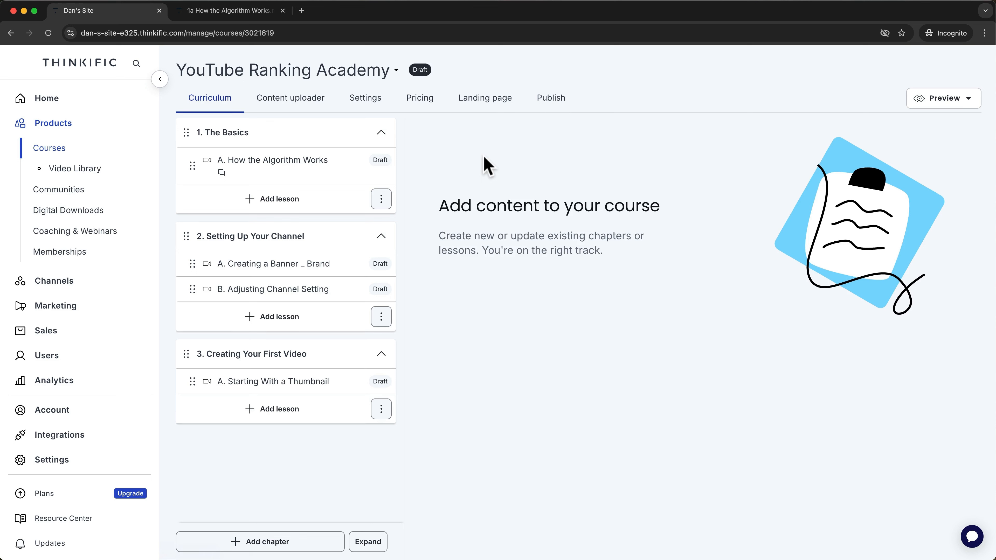
pyautogui.click(384, 101)
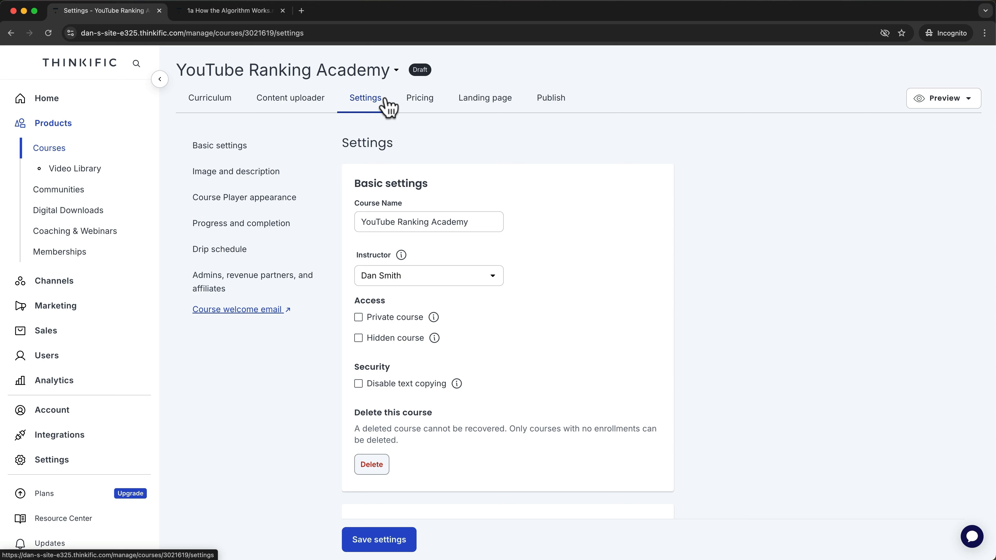
pyautogui.moveTo(482, 222); pyautogui.dragTo(353, 217)
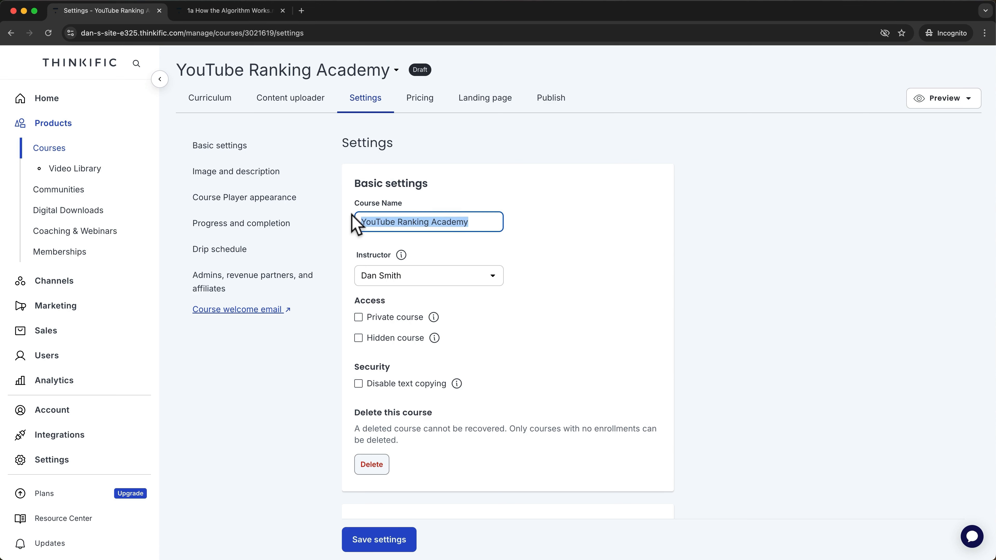
pyautogui.click(484, 282)
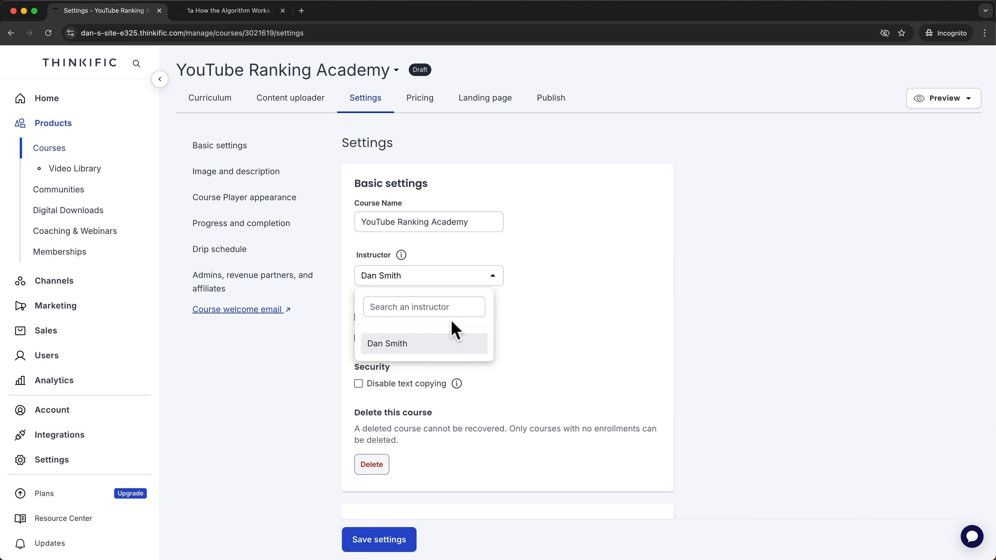
pyautogui.click(533, 319)
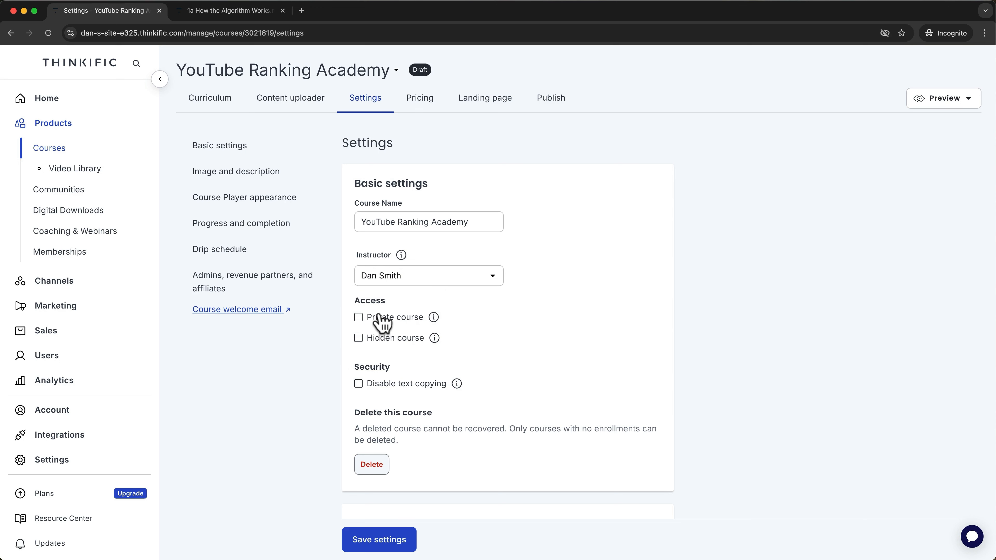
pyautogui.click(378, 320)
pyautogui.click(377, 338)
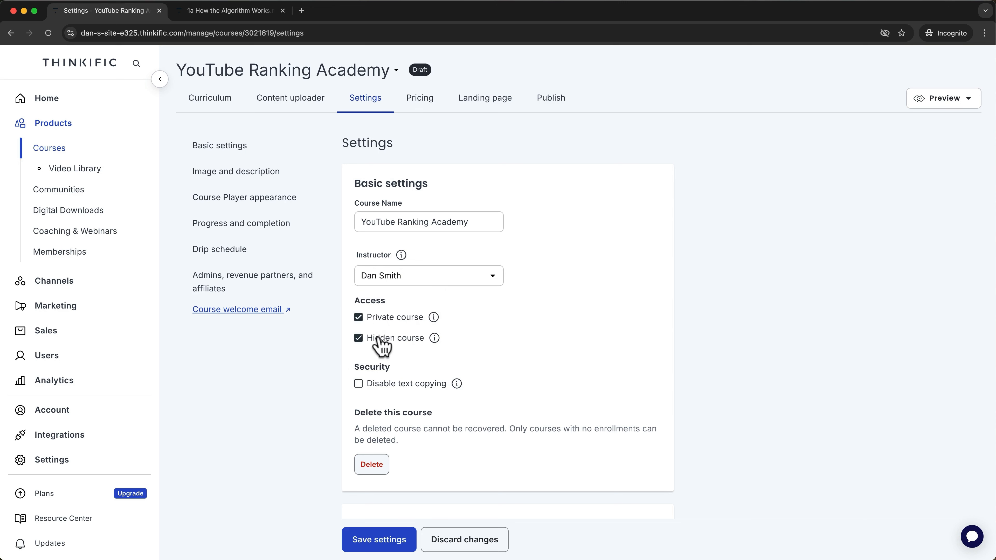
pyautogui.click(377, 338)
pyautogui.click(377, 319)
pyautogui.moveTo(433, 318)
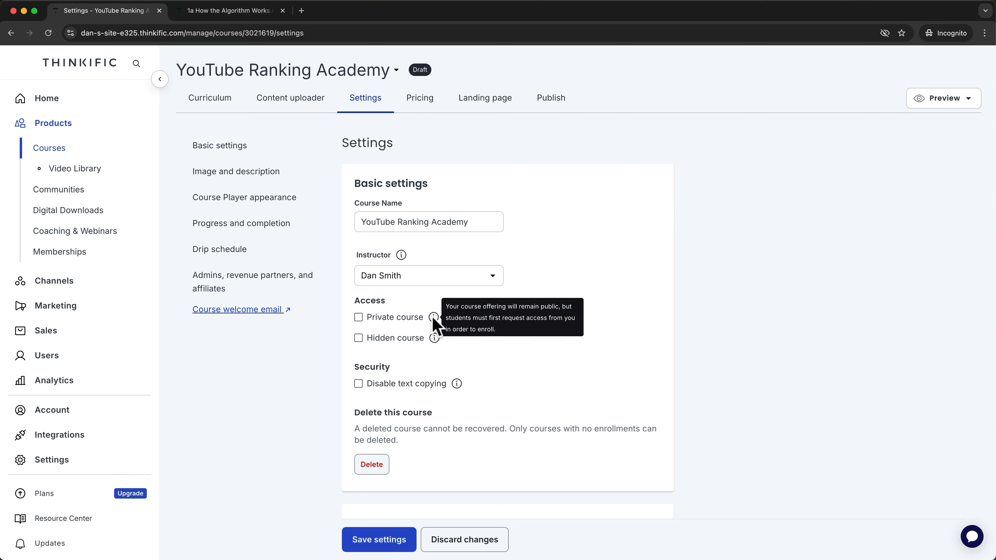
pyautogui.moveTo(434, 339)
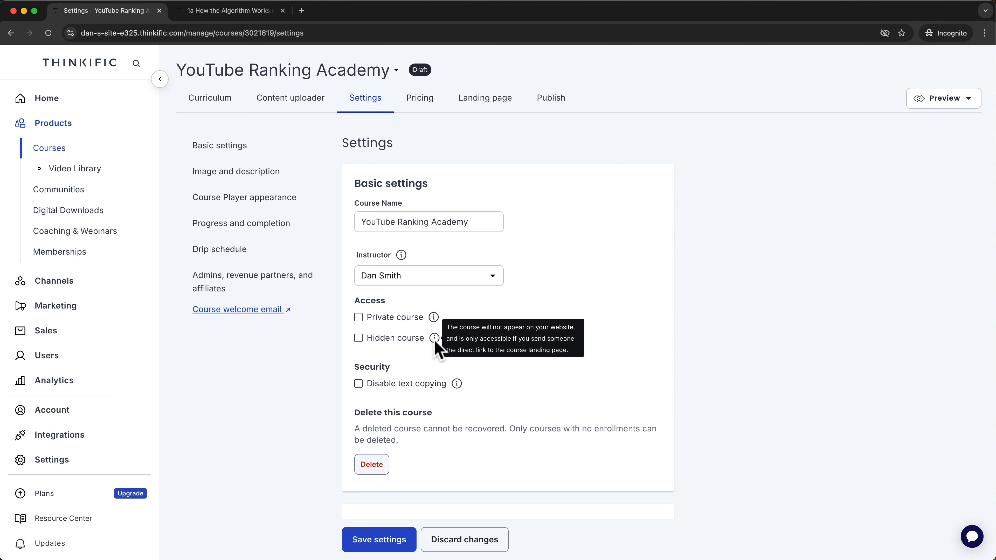
pyautogui.click(403, 385)
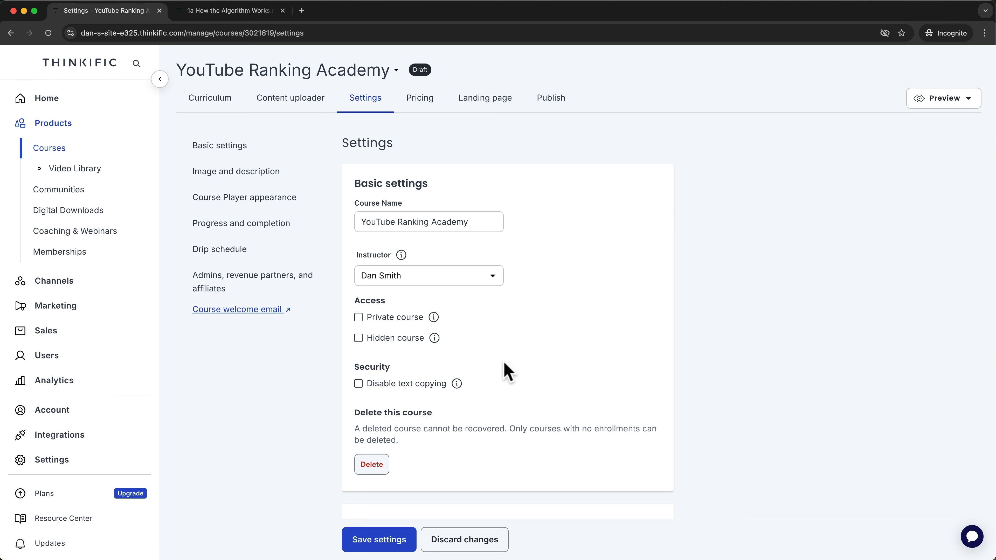
pyautogui.scroll(-4, 504, 363)
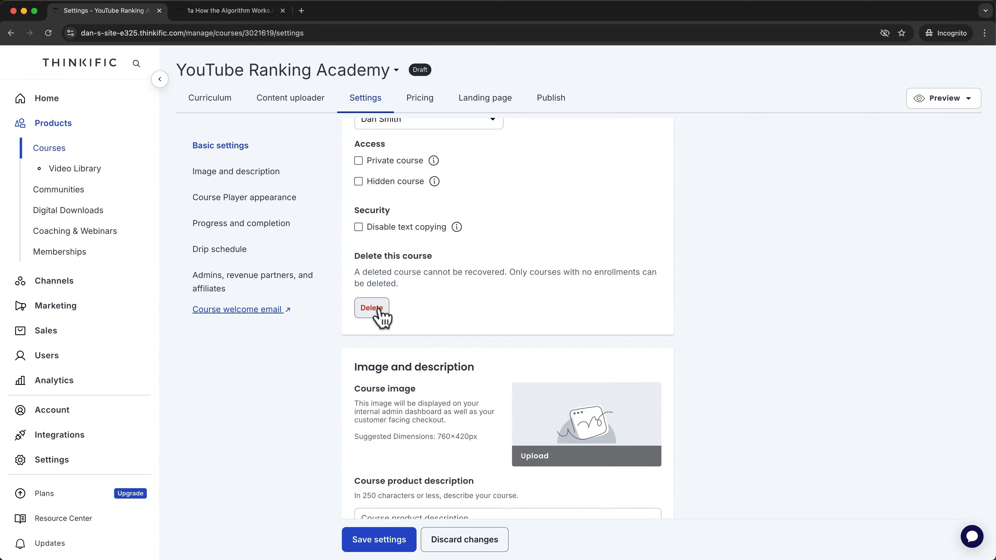
pyautogui.scroll(-6, 729, 207)
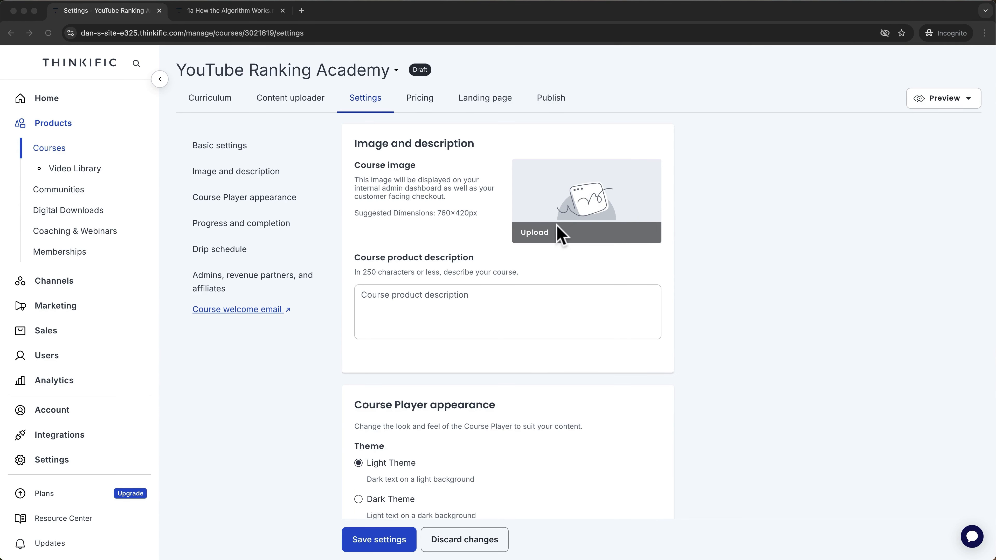
# Upload the YouTube Ranking Academy thumbnail as the course image.
pyautogui.click(537, 236)
pyautogui.click(536, 236)
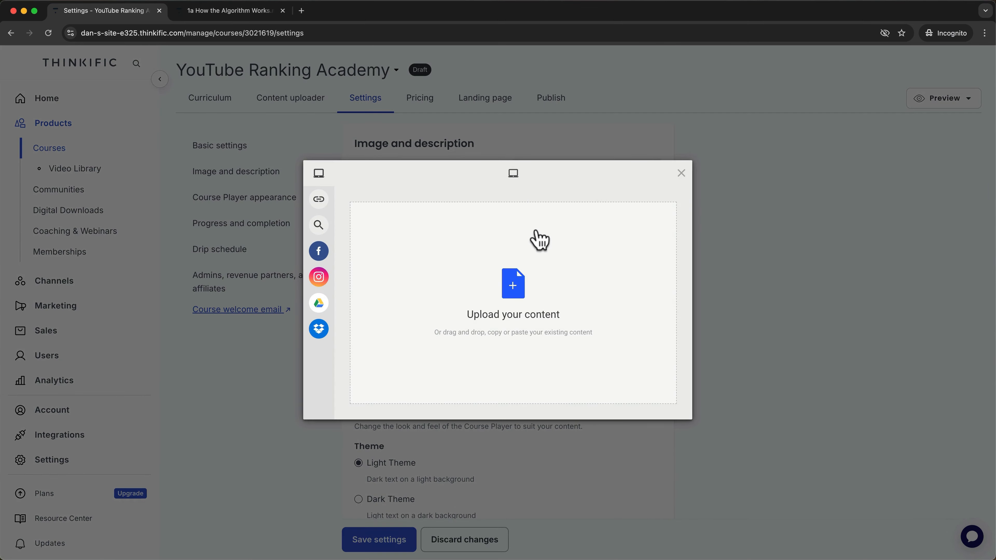
pyautogui.click(518, 261)
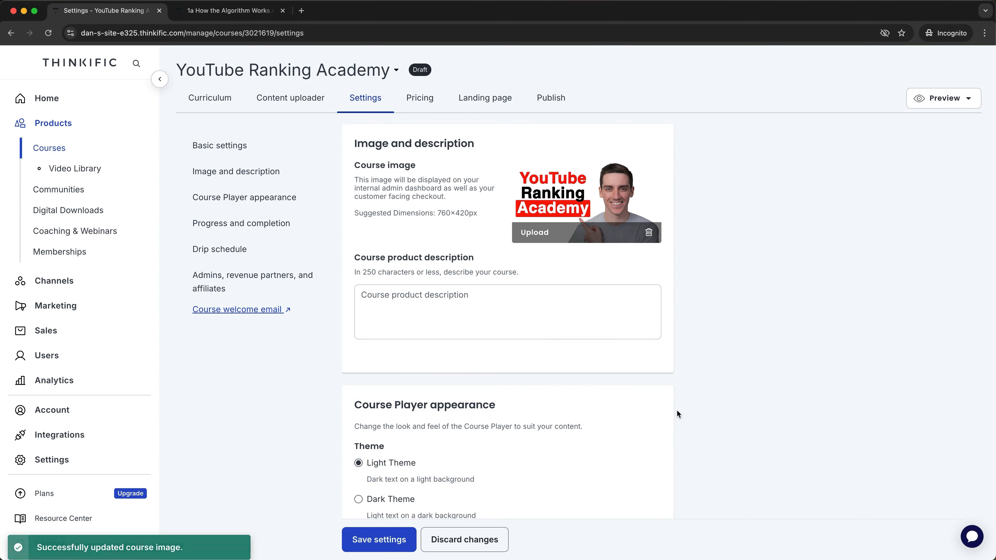
# Set the course product description to 'This course will show you how to rank YouTube videos like a pro.'.
pyautogui.click(546, 330)
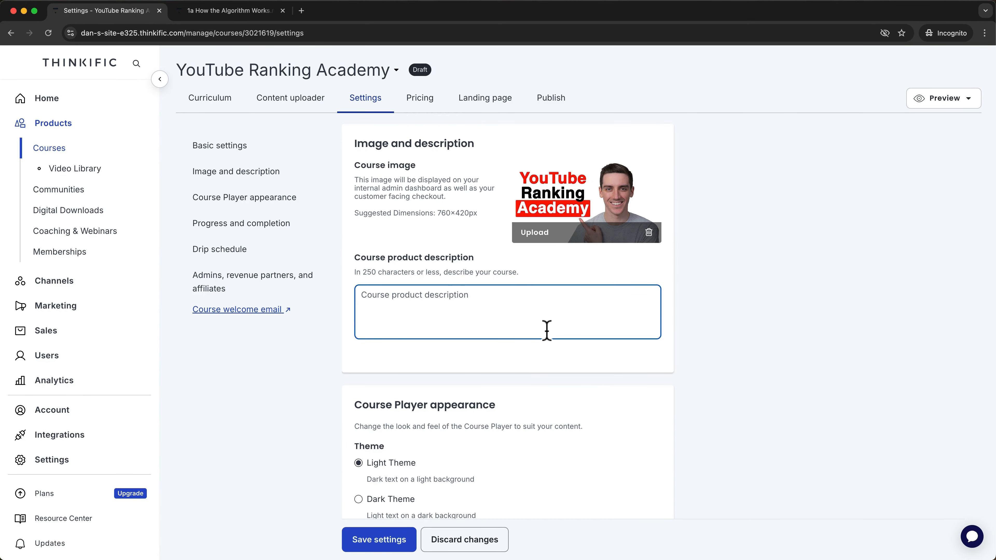
pyautogui.write('This course will show you how to rank YouTube videos like a pro.')
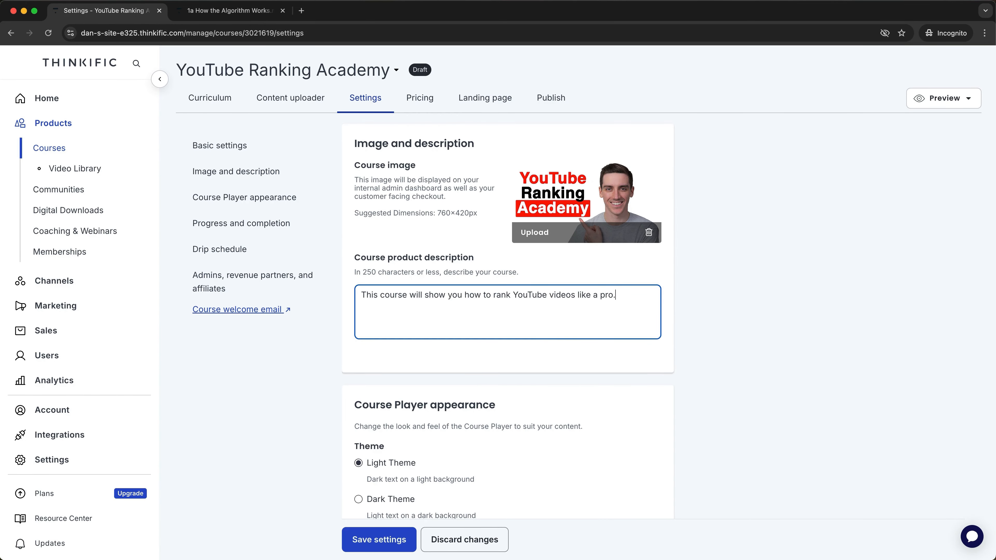
pyautogui.scroll(-5, 701, 363)
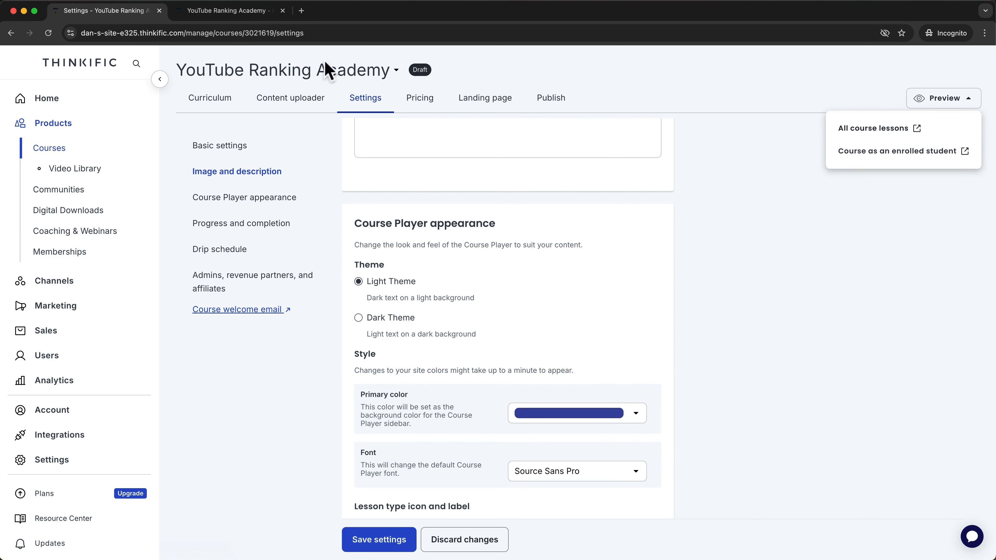
# Give the course player a dark theme with a red primary colour and Droid Serif font, and save.
pyautogui.click(235, 11)
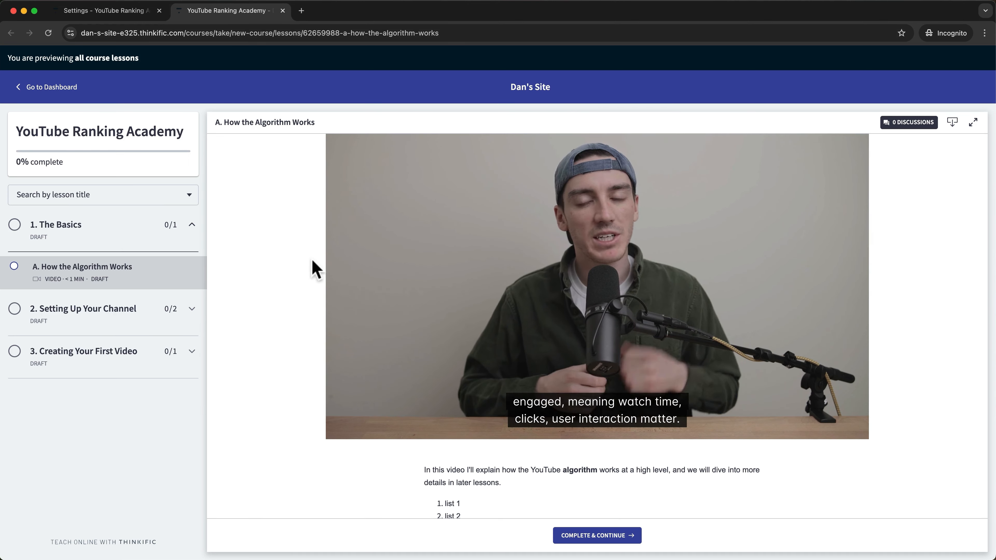
pyautogui.click(129, 12)
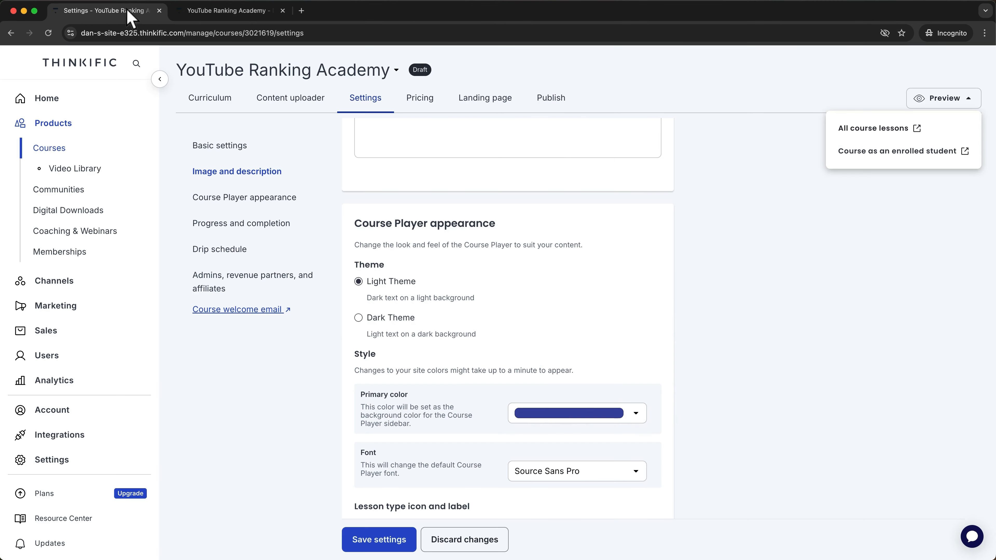
pyautogui.click(358, 318)
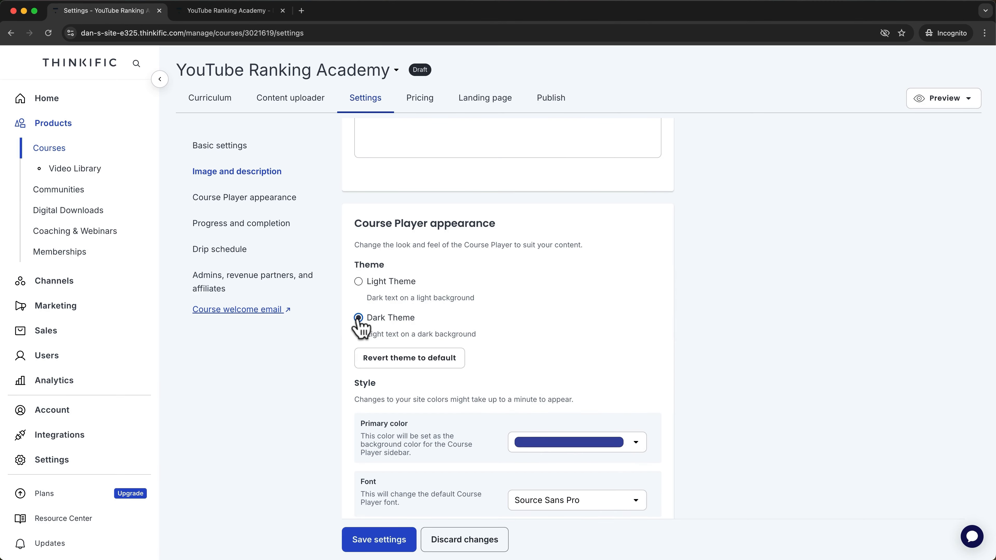
pyautogui.click(636, 442)
pyautogui.scroll(-2, 611, 479)
pyautogui.click(521, 459)
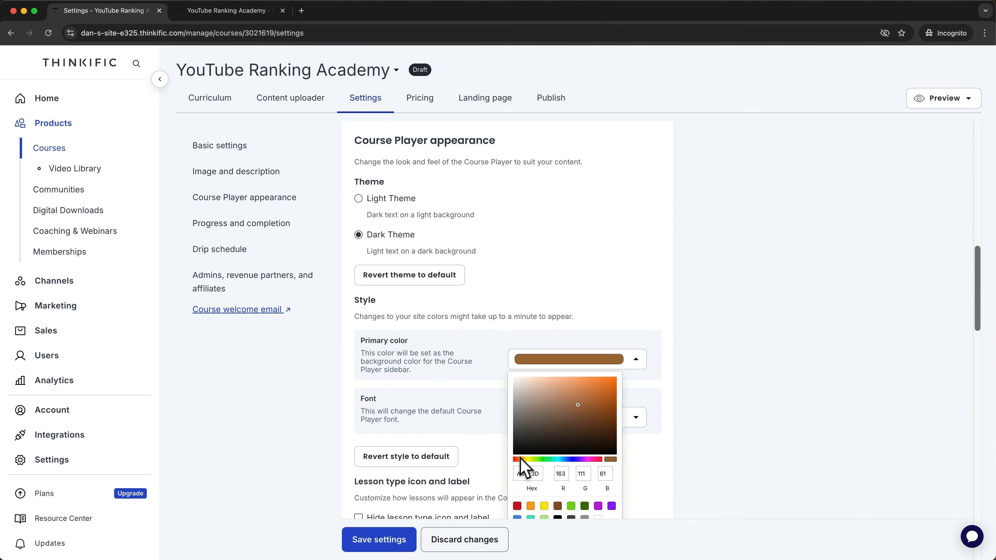
pyautogui.moveTo(520, 458); pyautogui.dragTo(505, 459)
pyautogui.scroll(-1, 505, 458)
pyautogui.click(636, 364)
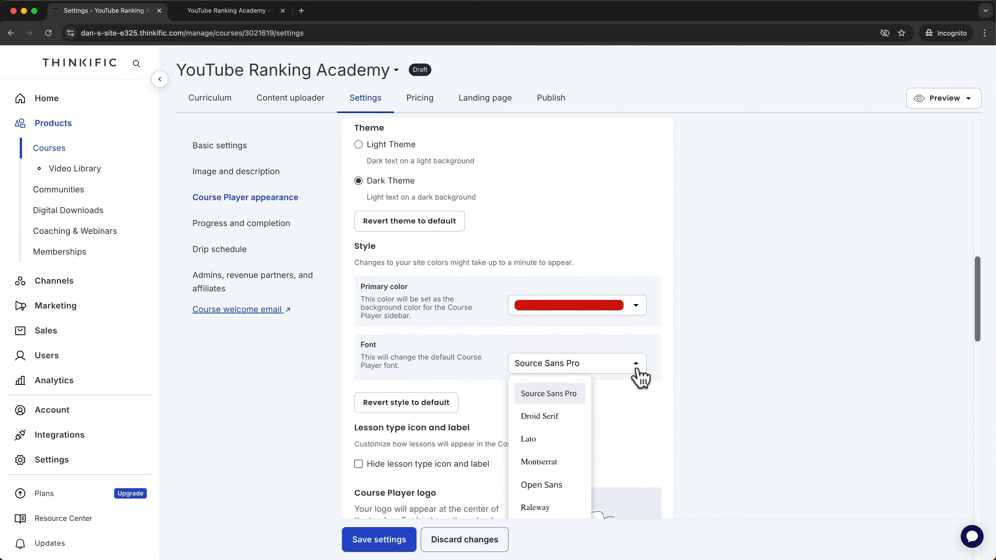
pyautogui.click(584, 415)
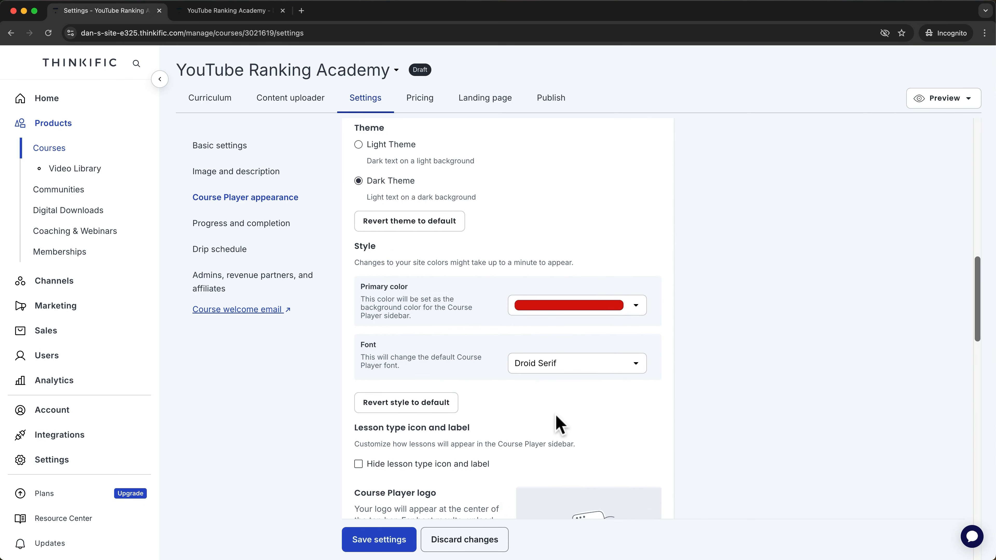
pyautogui.click(355, 539)
# Reload the lesson preview to check the dark red Droid Serif look.
pyautogui.click(235, 12)
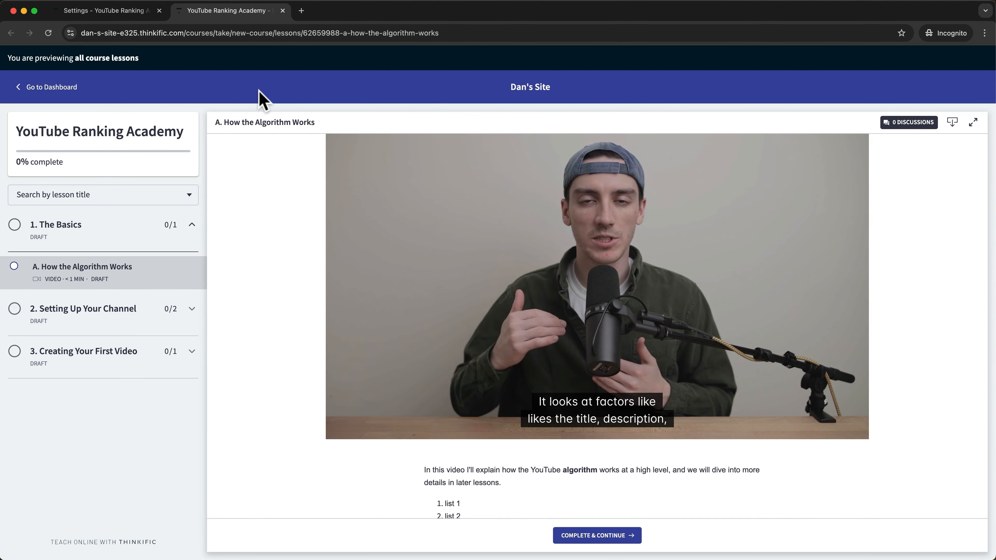
pyautogui.press('super+r')
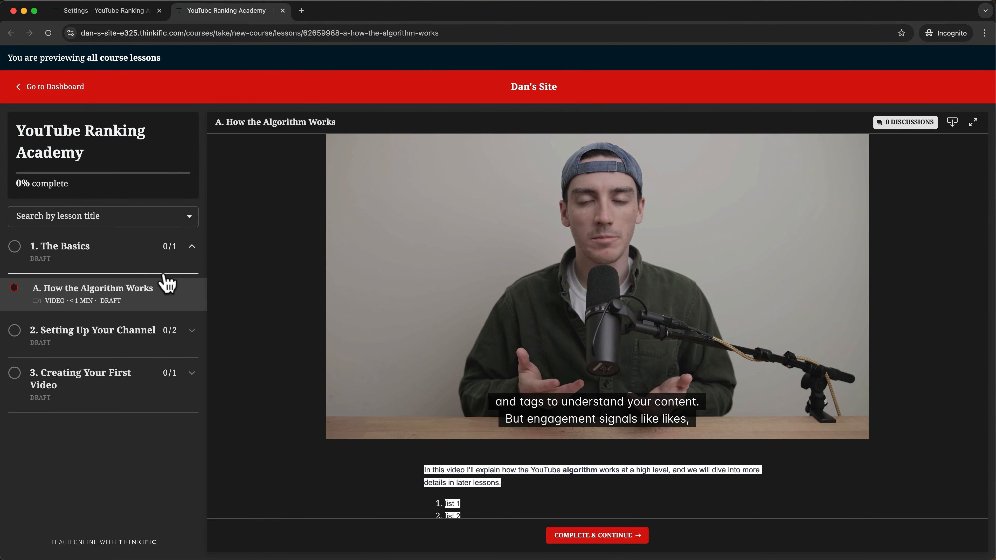
pyautogui.hotkey('ctrl', 'shift', 'Tab')
# Revert the course player to the default light theme, save, and confirm it in the preview.
pyautogui.click(422, 221)
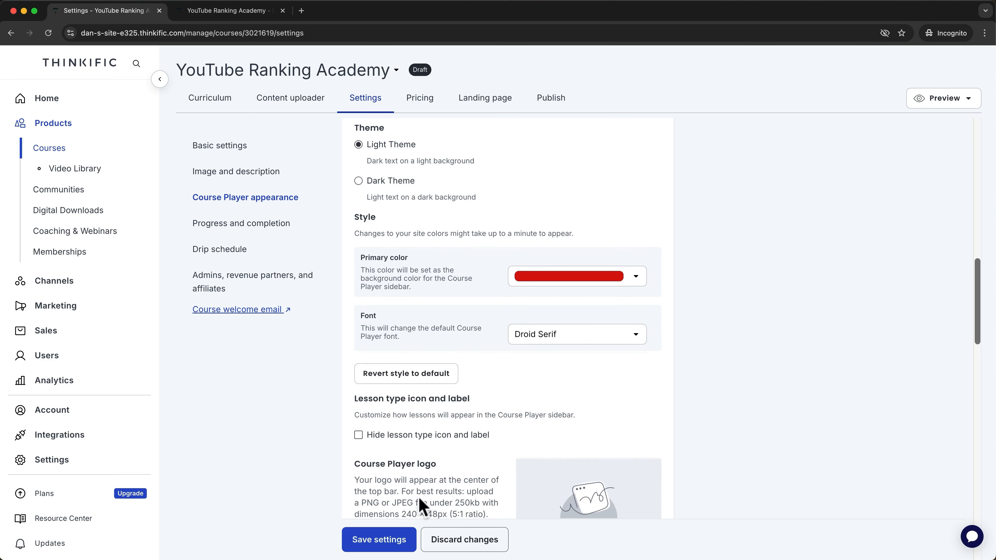
pyautogui.click(395, 536)
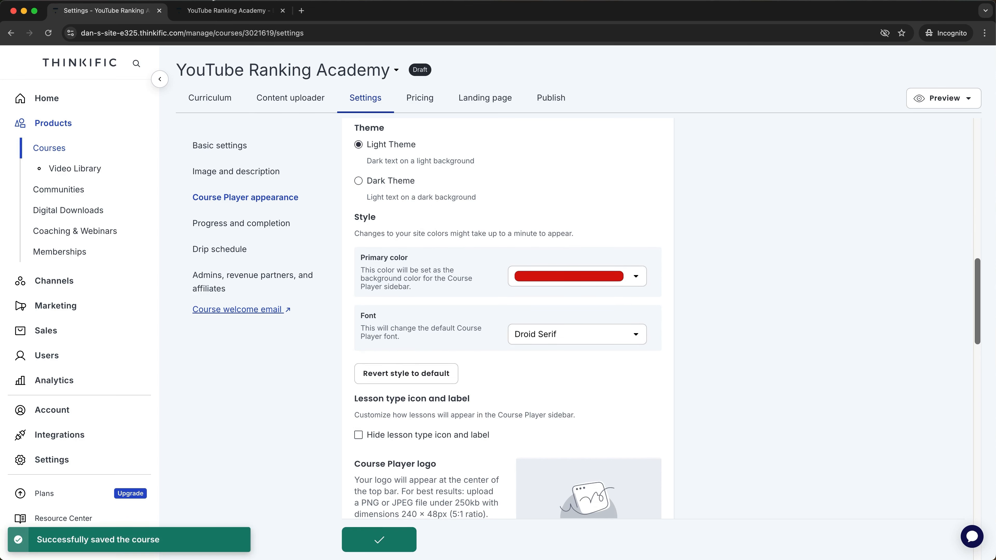
pyautogui.click(214, 14)
pyautogui.press('super+r')
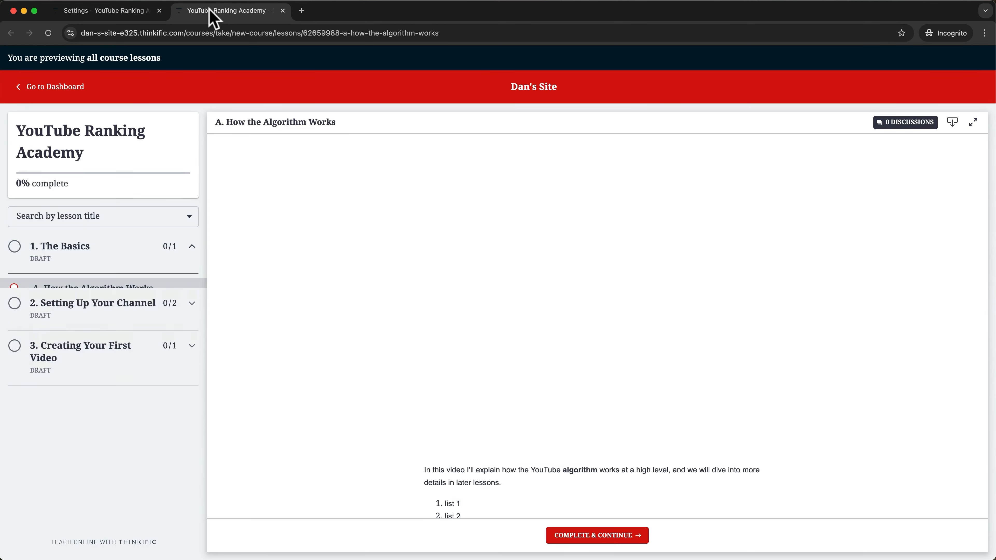
pyautogui.press('super+alt+Left')
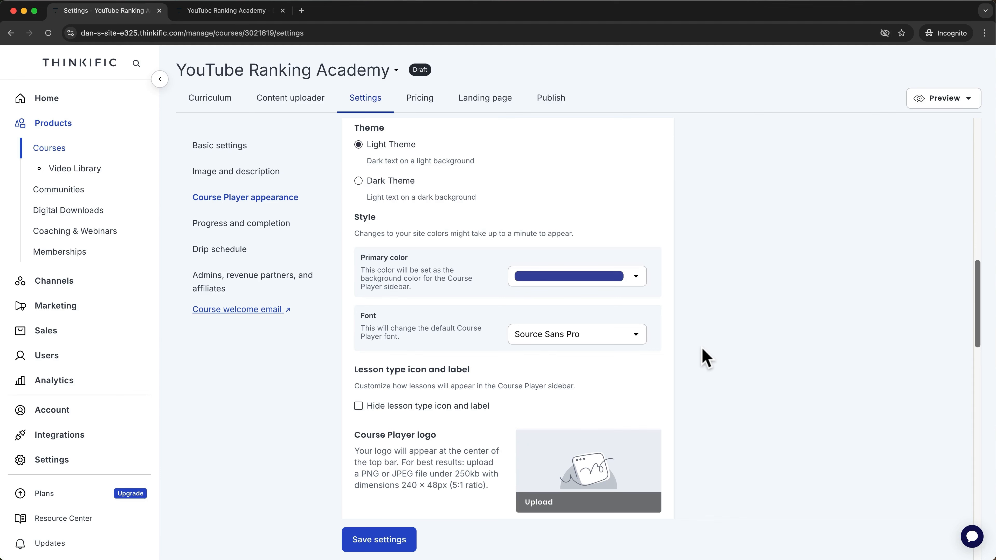
# Upload CoursePlayerLogo.png as the course player logo and save the settings.
pyautogui.scroll(-3, 704, 356)
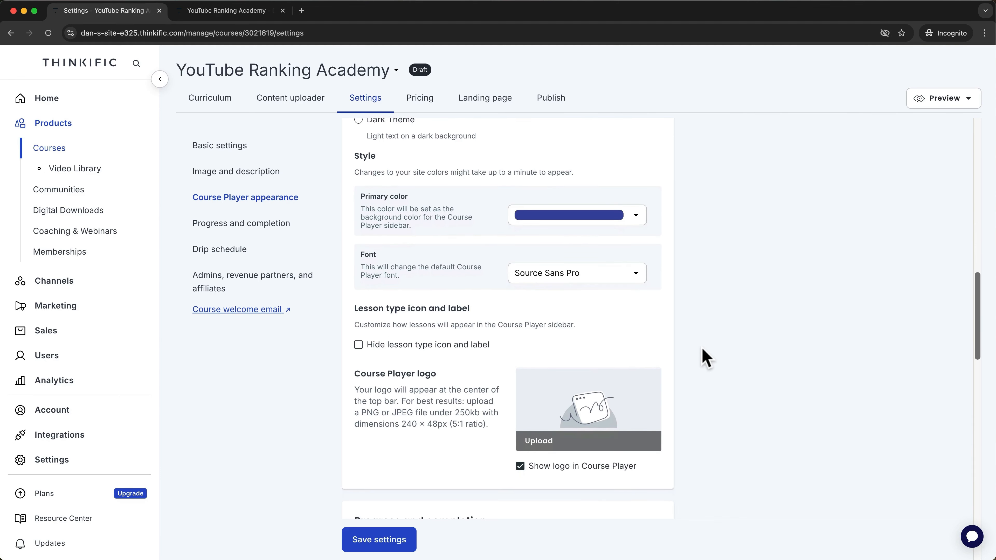
pyautogui.click(539, 442)
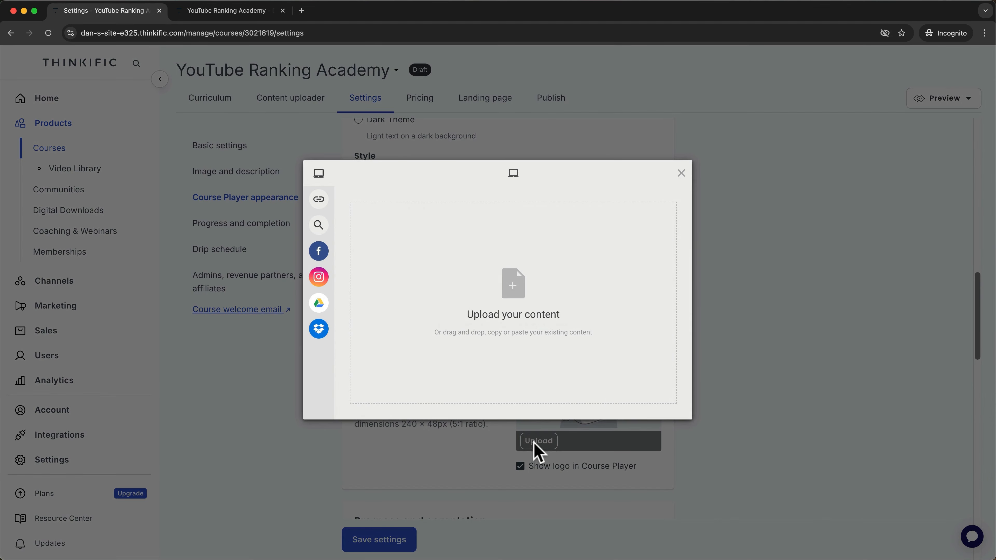
pyautogui.click(497, 281)
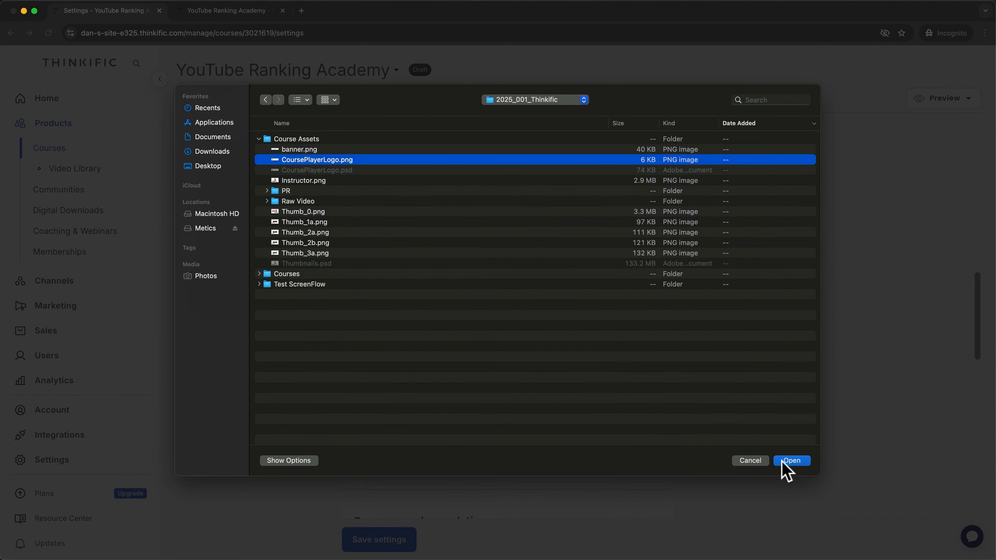
pyautogui.click(781, 460)
pyautogui.click(676, 408)
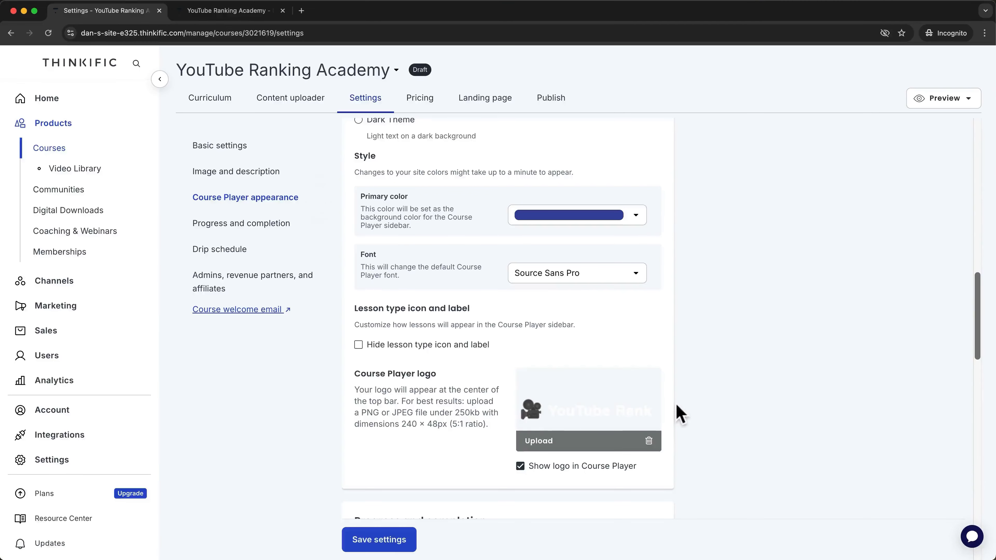
pyautogui.click(382, 540)
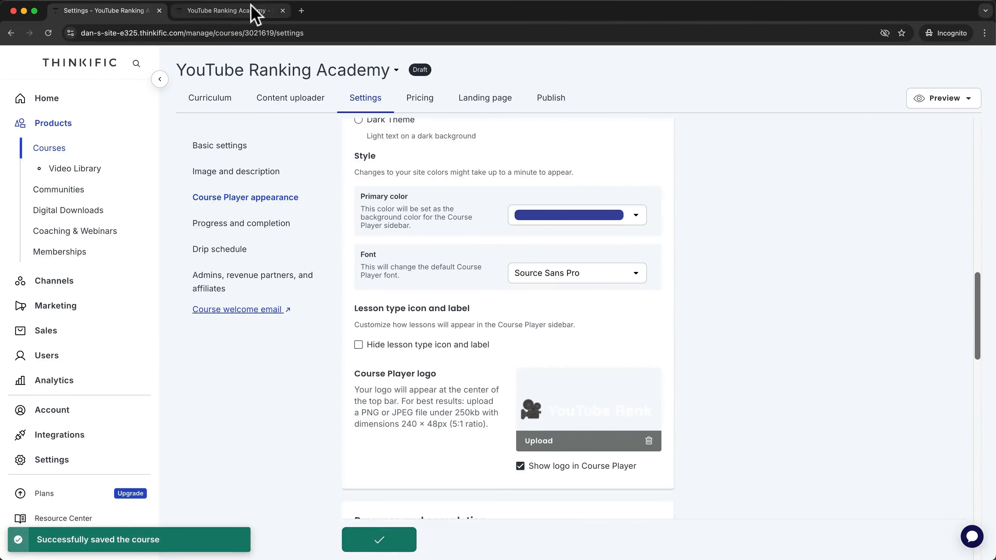
# Refresh the preview to confirm the YouTube Rank logo, then go to Progress and completion.
pyautogui.click(248, 11)
pyautogui.press('super+r')
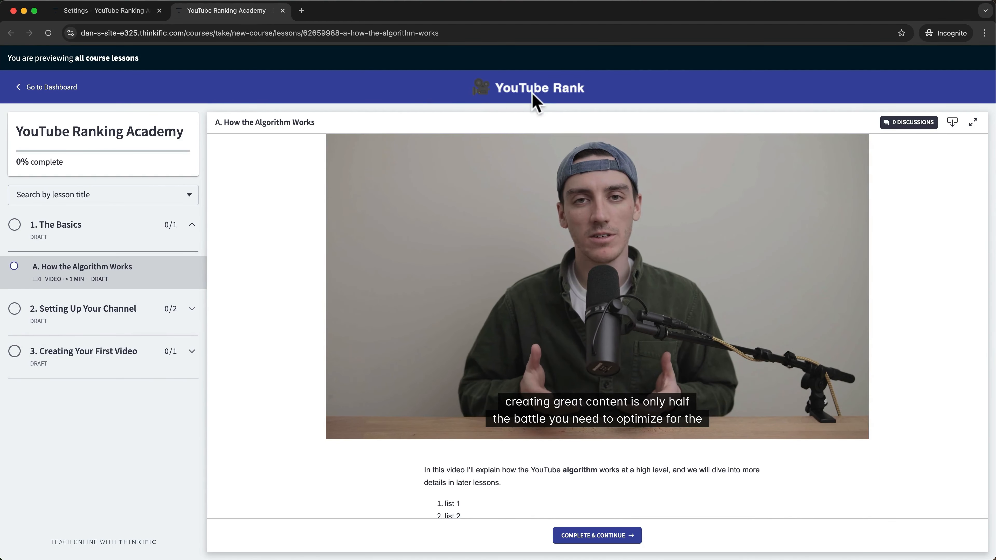
pyautogui.hotkey('ctrl', 'shift', 'Tab')
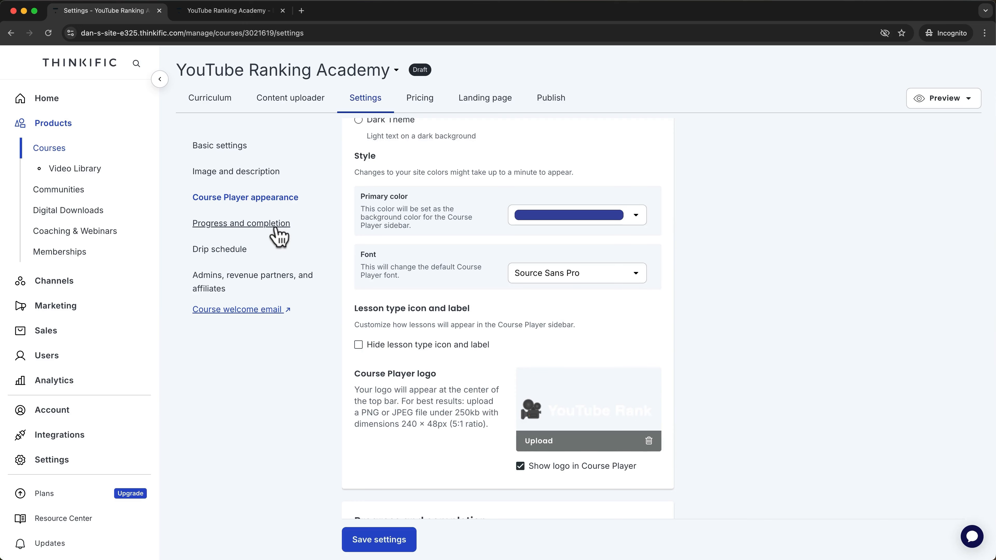
pyautogui.click(276, 226)
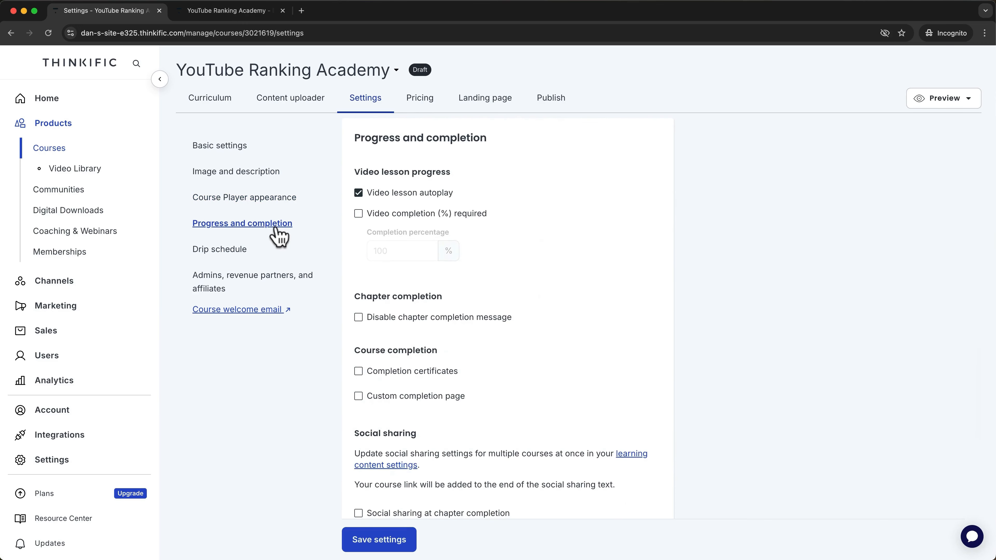
# Keep video autoplay on, require 100% video completion, disable chapter completion messages, and enable certificates.
pyautogui.click(359, 194)
pyautogui.click(359, 193)
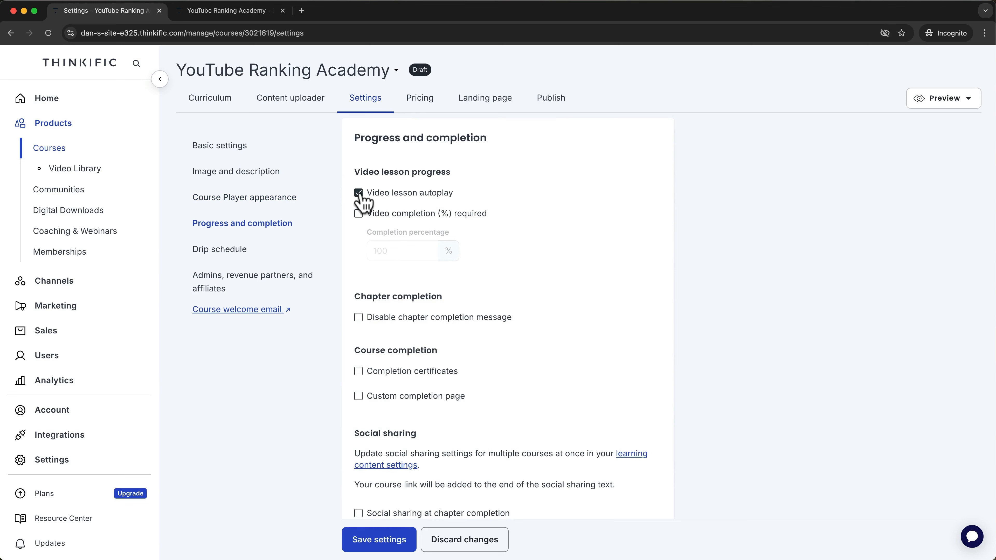
pyautogui.click(359, 215)
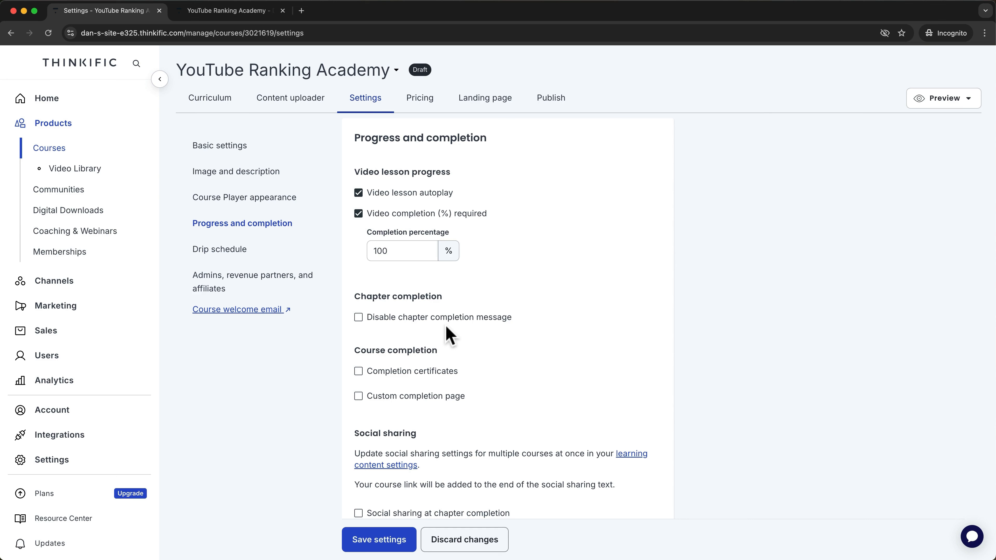
pyautogui.click(358, 317)
pyautogui.click(358, 371)
# Find the certificate list empty and start creating a new certificate.
pyautogui.scroll(-3, 473, 388)
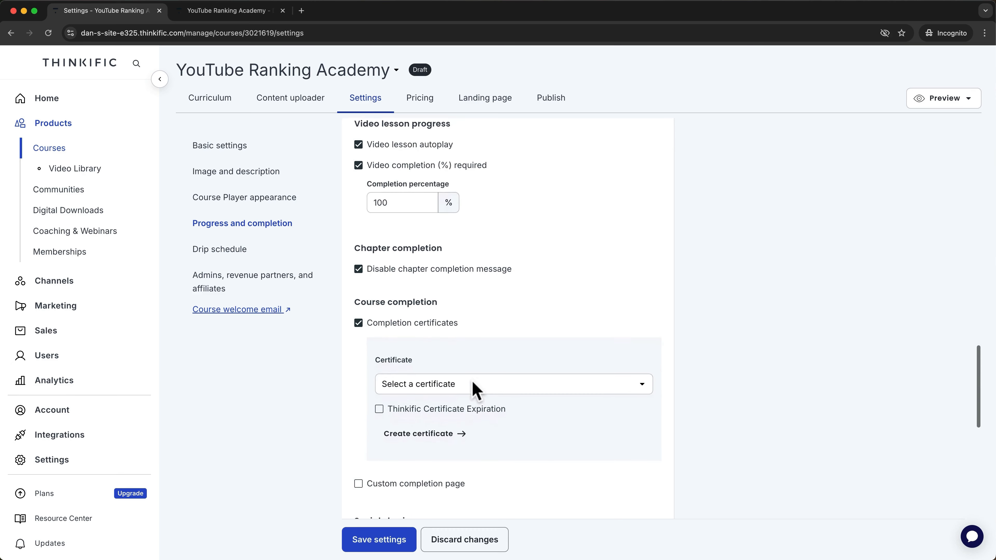
pyautogui.click(533, 352)
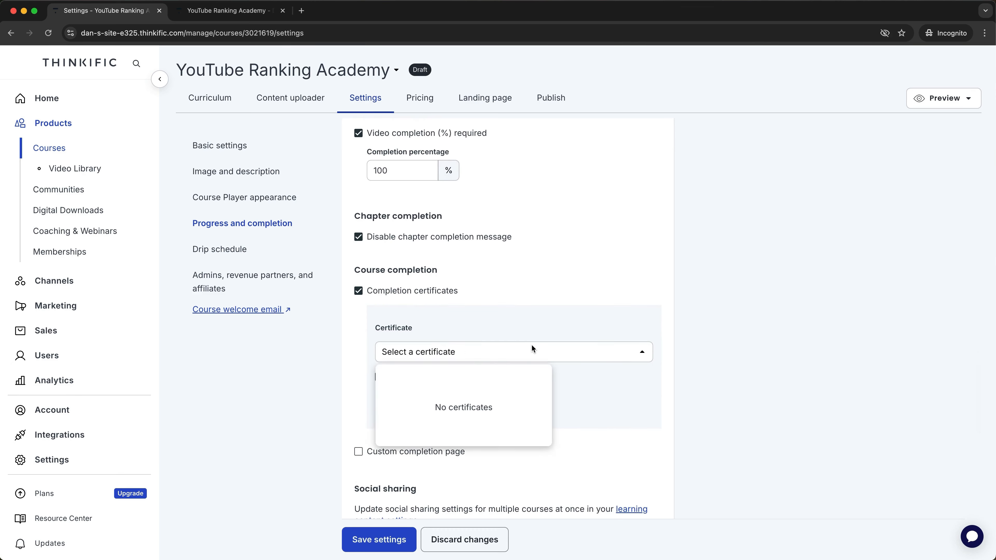
pyautogui.click(532, 348)
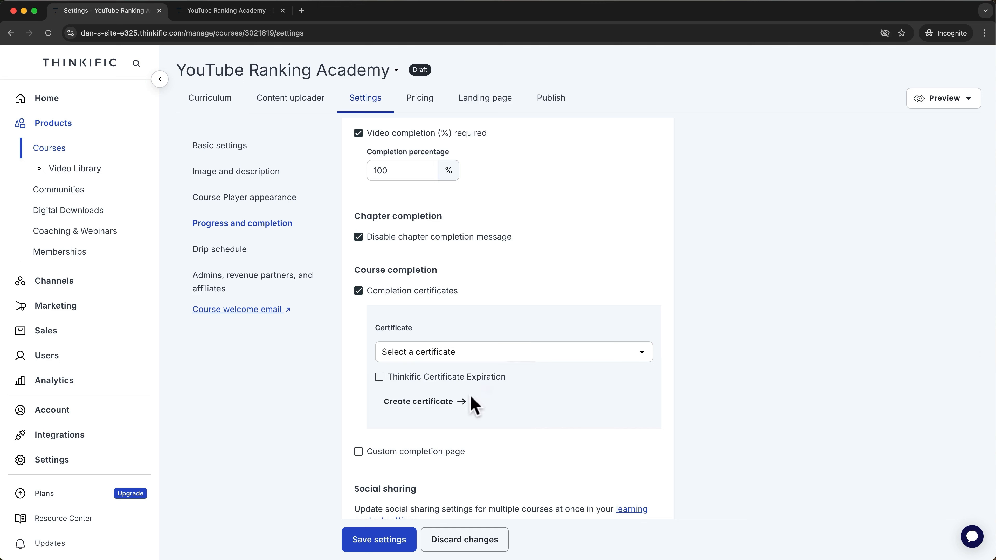
pyautogui.click(451, 408)
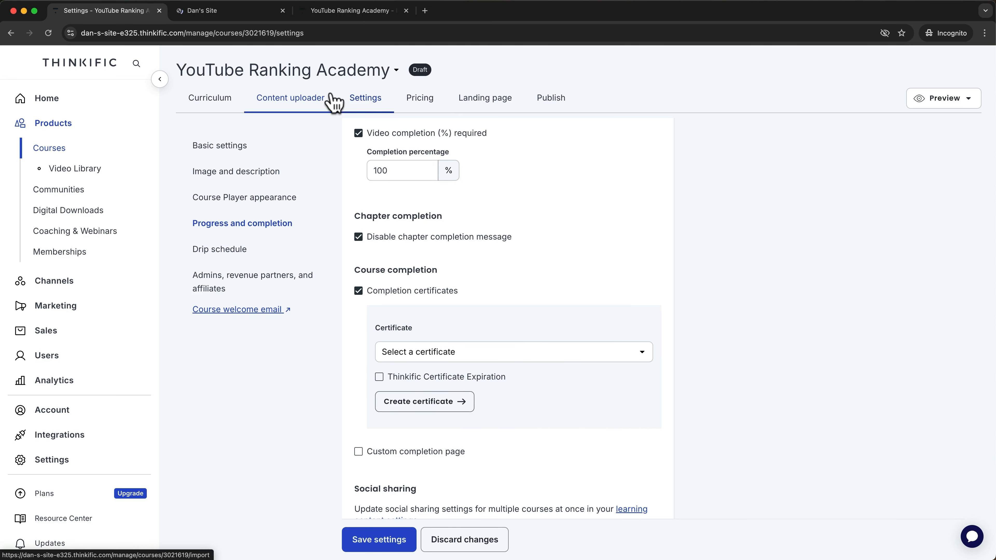
# Leave the new certificate page for Products without saving the certificate.
pyautogui.click(233, 12)
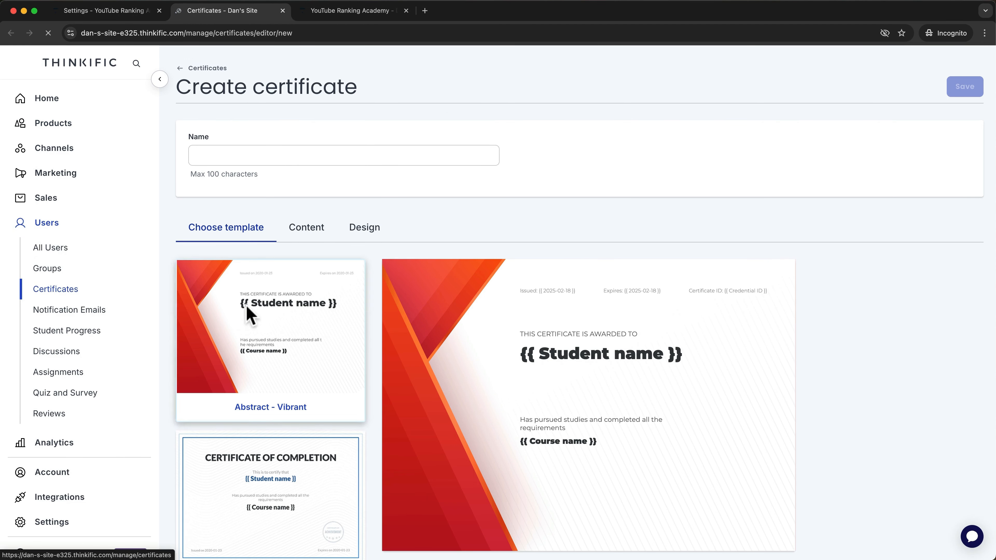
pyautogui.scroll(-1, 382, 418)
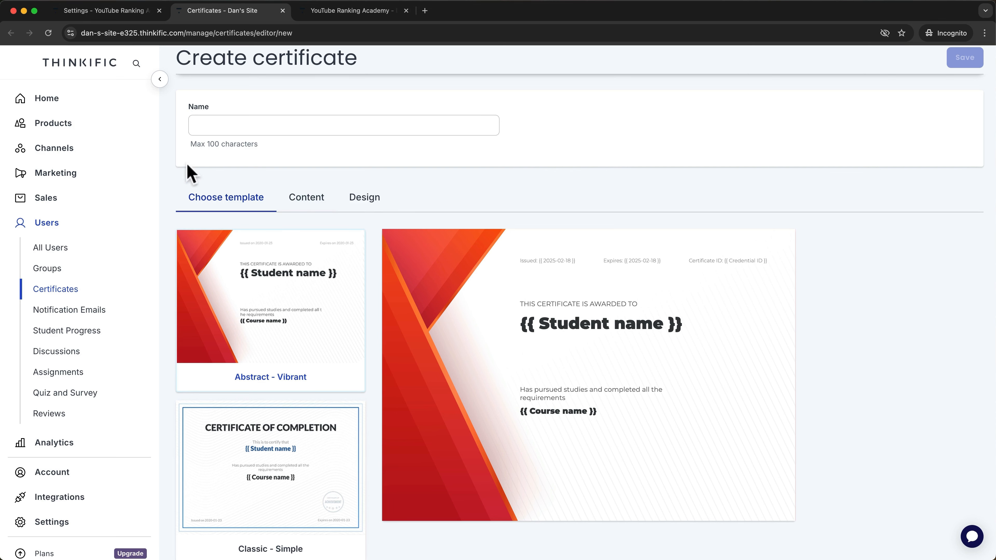
pyautogui.click(81, 126)
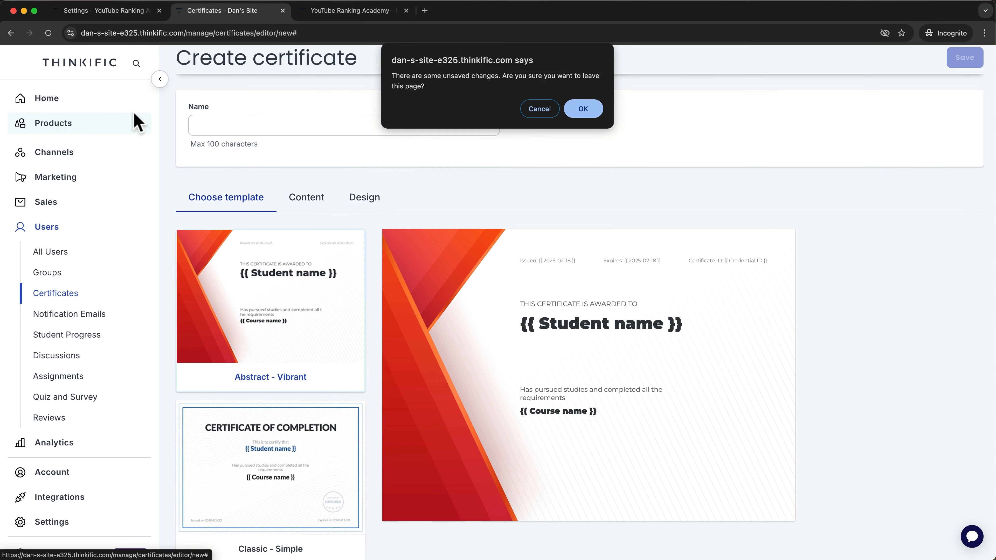
pyautogui.click(579, 111)
# Open the YouTube Ranking Academy course for editing from the Courses list.
pyautogui.click(65, 151)
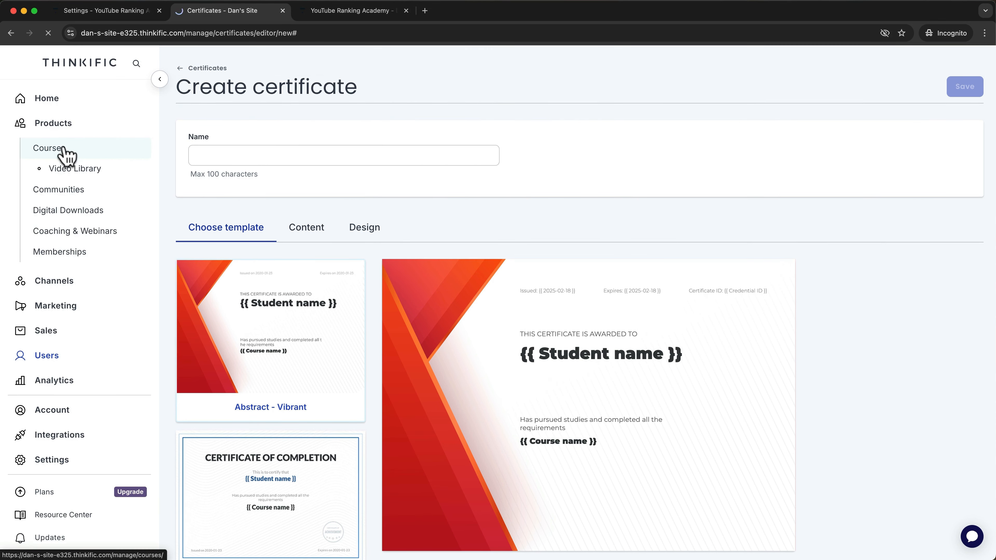
pyautogui.click(294, 337)
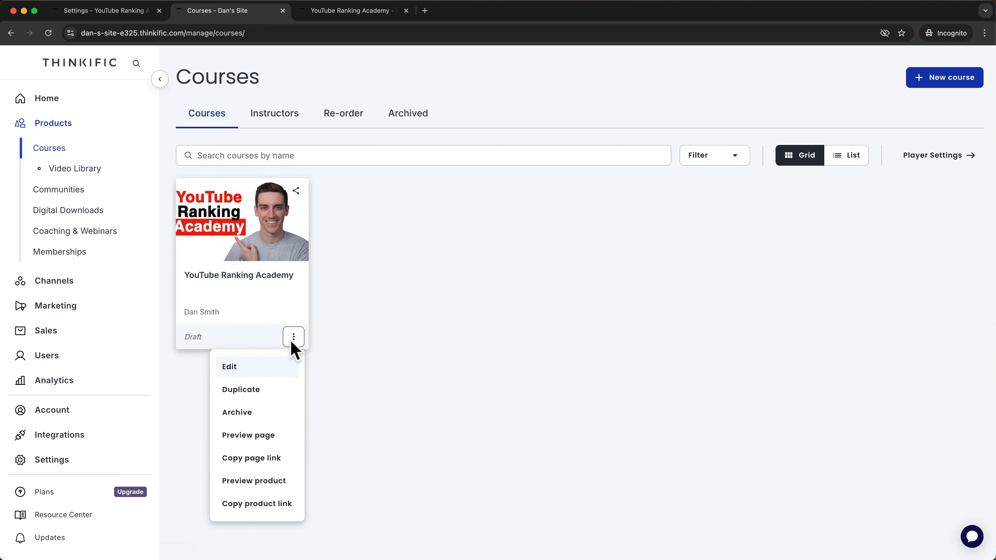
pyautogui.click(255, 366)
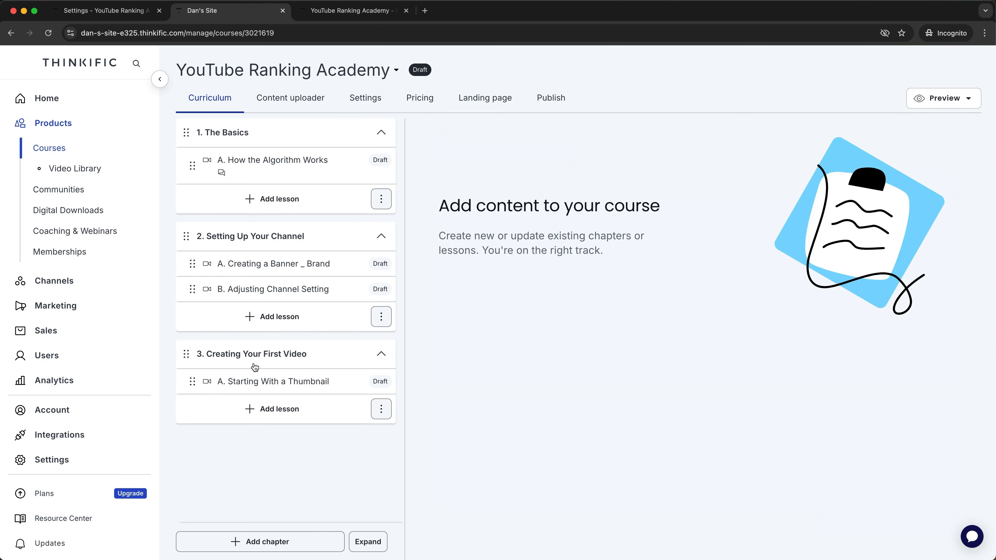
# Open the course Settings and move through Progress and completion down to the Drip schedule section.
pyautogui.click(358, 105)
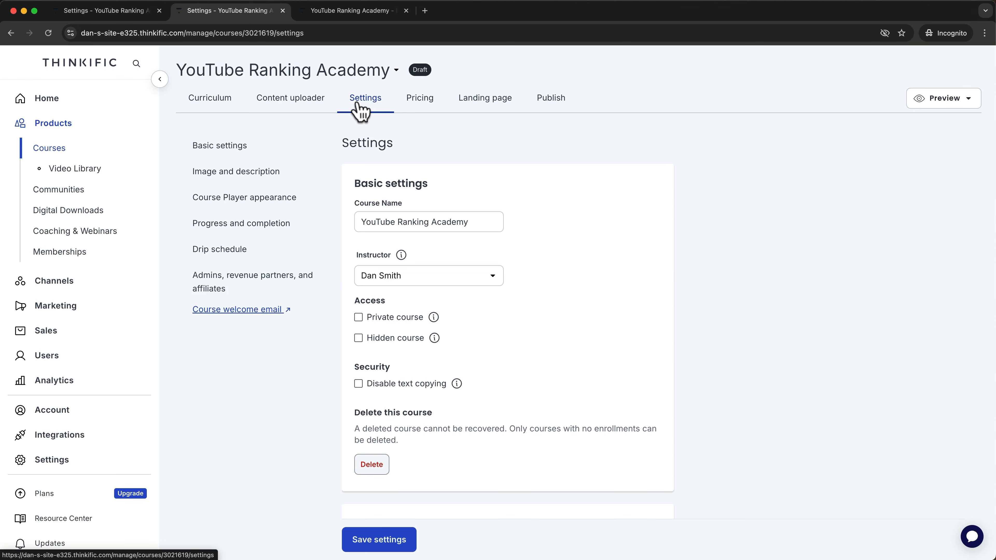
pyautogui.click(267, 224)
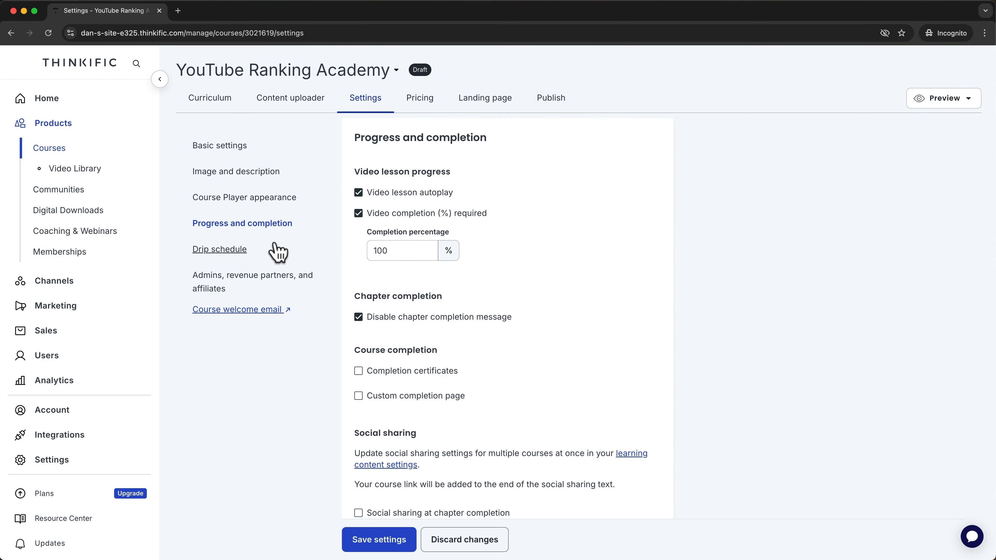
pyautogui.click(268, 282)
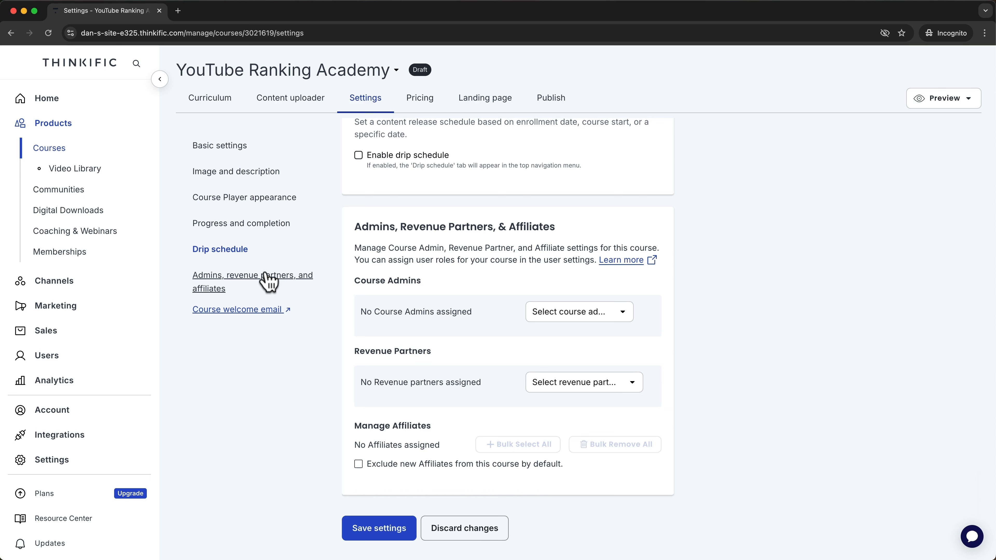
pyautogui.click(233, 259)
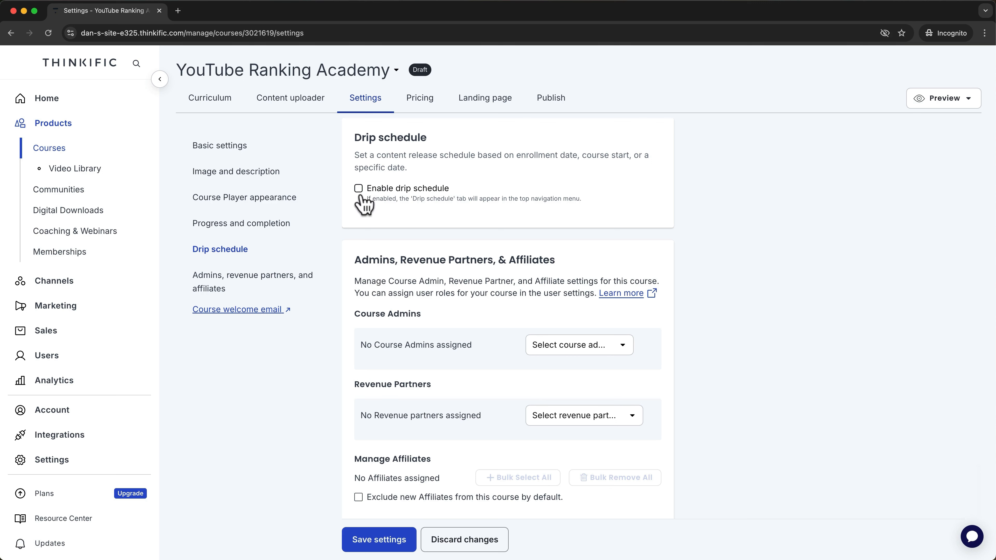
# Enable a drip schedule and start one releasing content from each student's enrollment date.
pyautogui.click(360, 195)
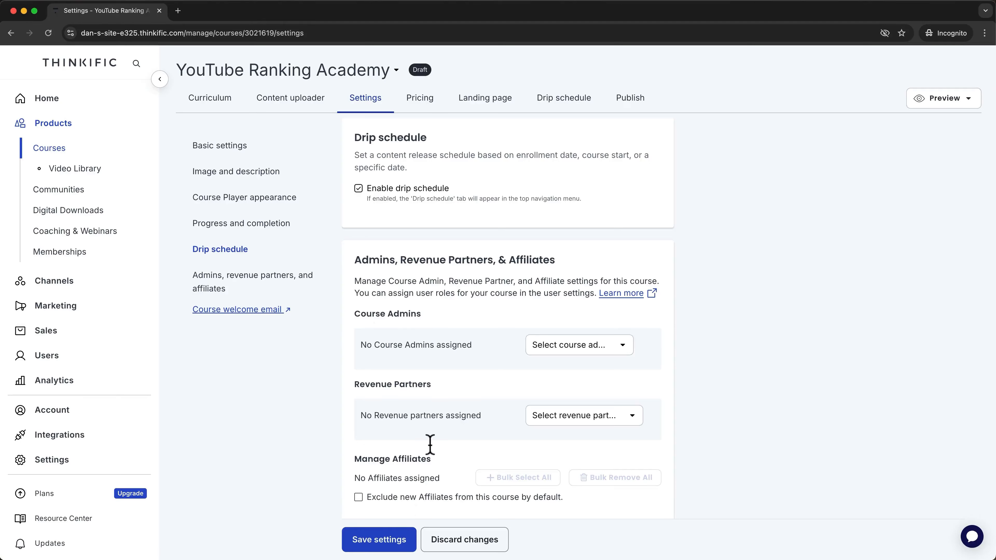
pyautogui.click(550, 100)
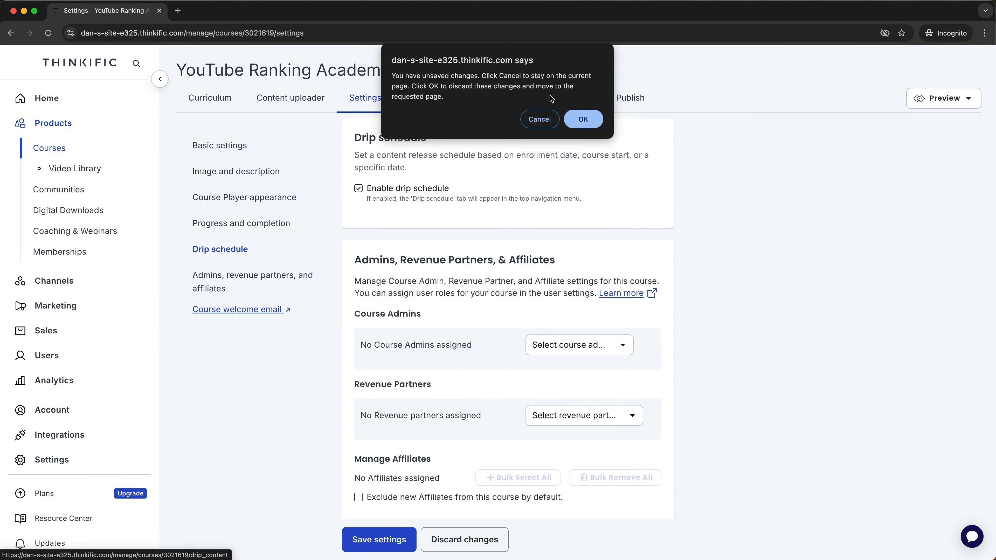
pyautogui.click(580, 117)
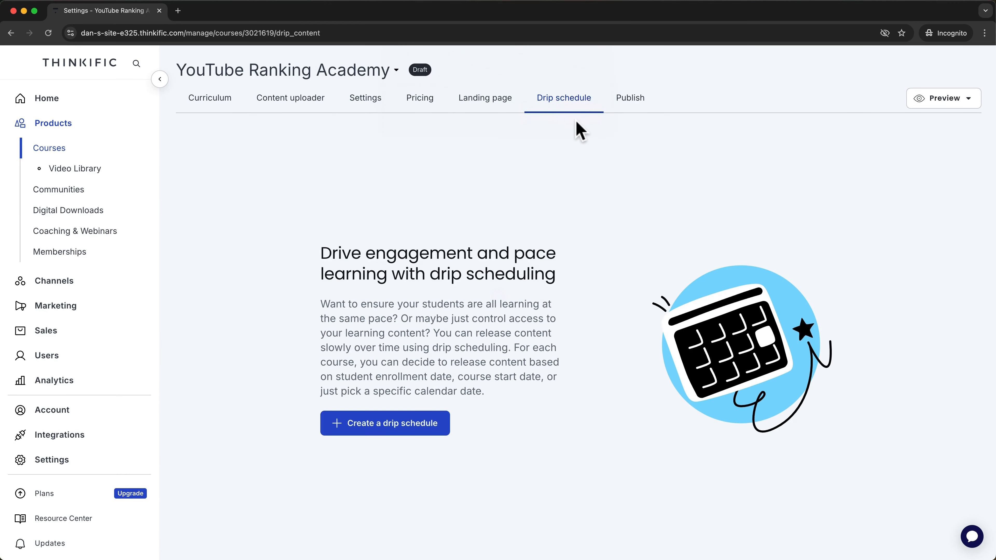
pyautogui.click(420, 425)
pyautogui.click(431, 225)
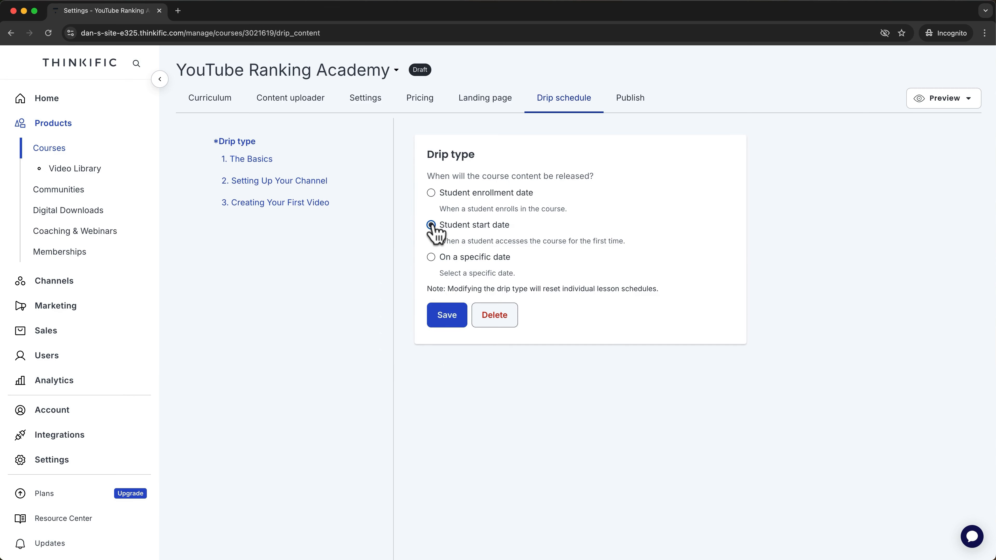
pyautogui.click(432, 192)
# Set a 1-day release delay on the first lesson of the chapter schedule and save it.
pyautogui.click(267, 161)
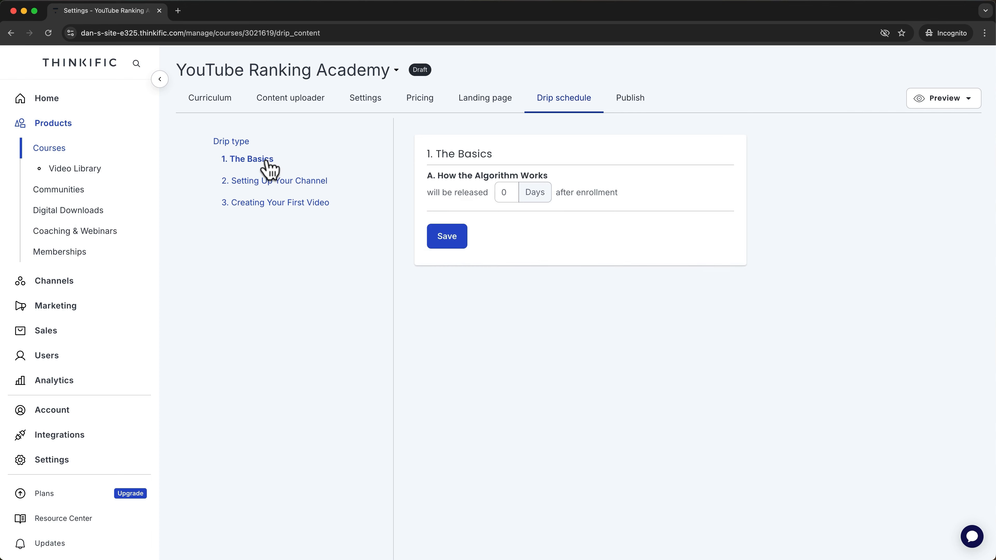
pyautogui.click(323, 181)
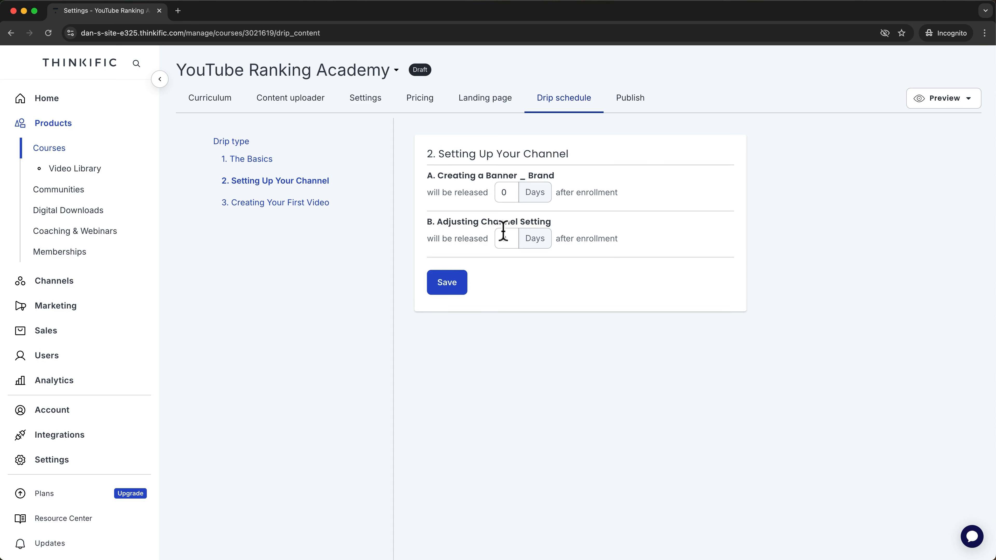
pyautogui.doubleClick(504, 192)
pyautogui.write('1')
pyautogui.doubleClick(508, 240)
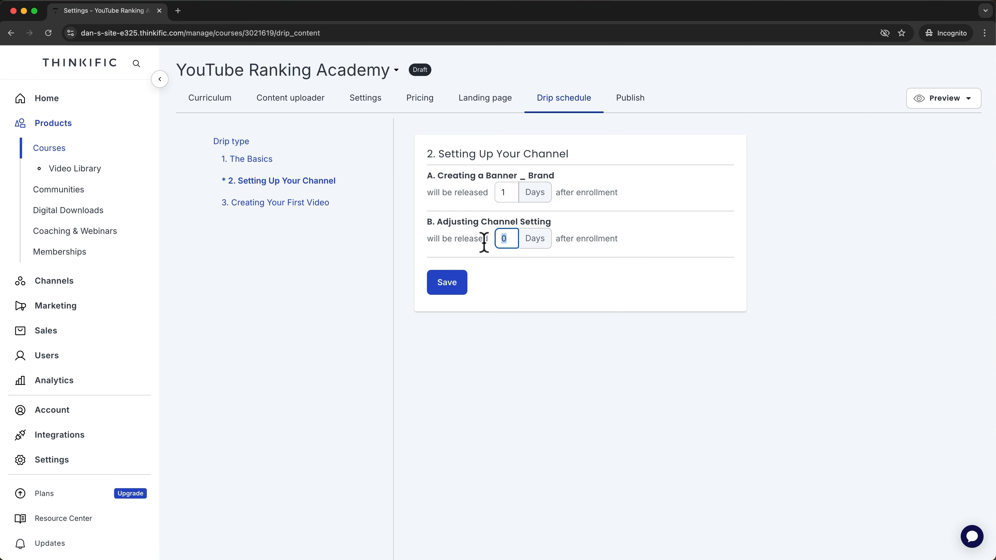
pyautogui.click(456, 286)
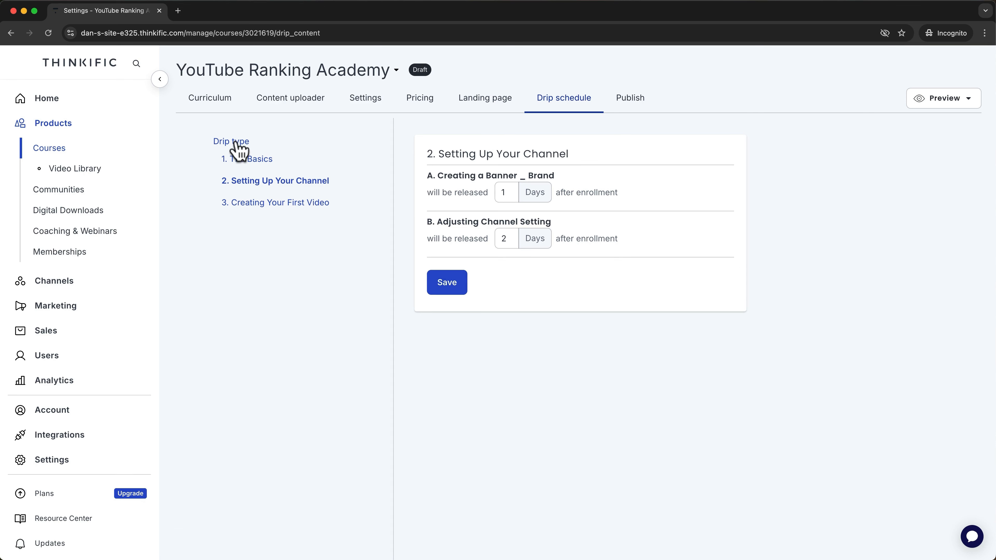
# Switch release timing to student start date, save, then delete the whole drip schedule.
pyautogui.click(235, 142)
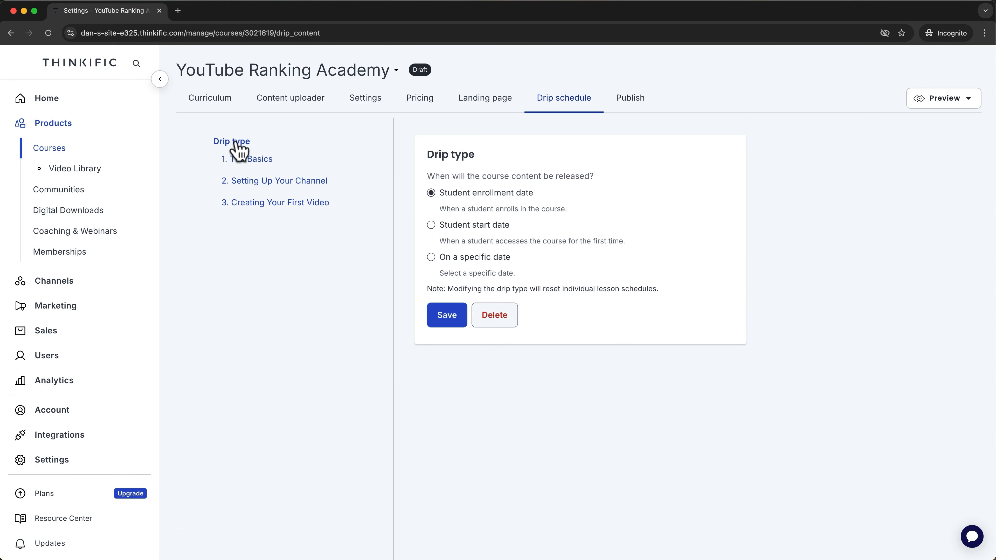
pyautogui.click(431, 225)
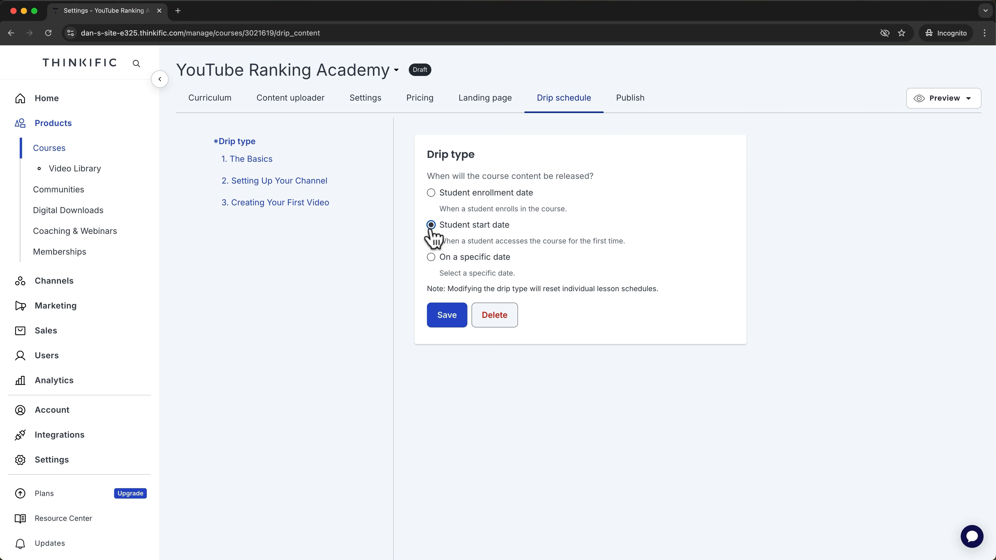
pyautogui.click(449, 318)
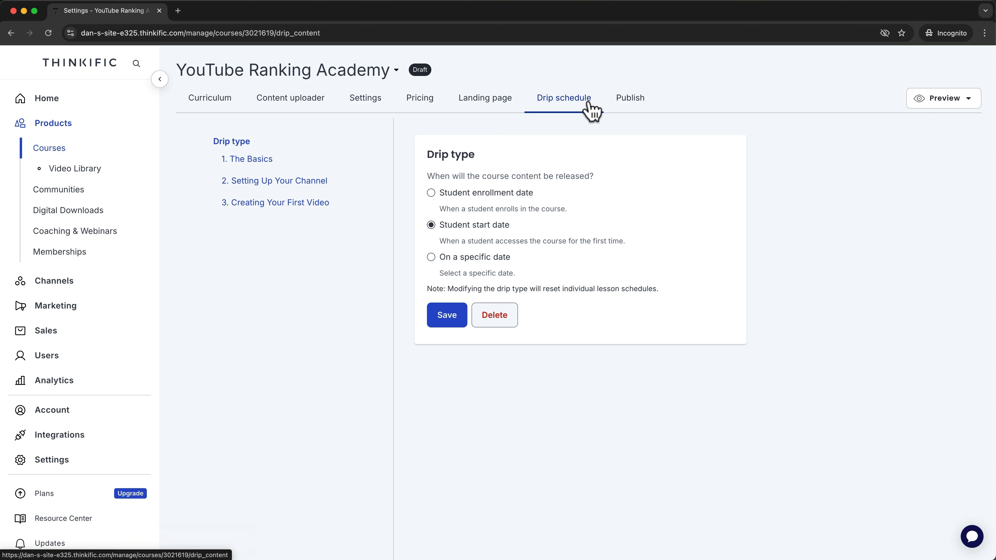
pyautogui.click(509, 314)
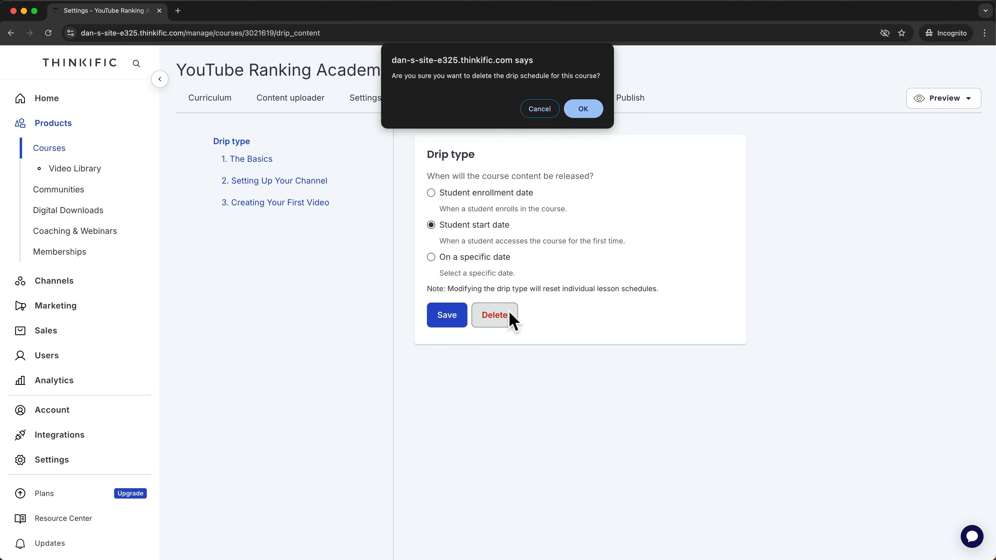
pyautogui.click(582, 109)
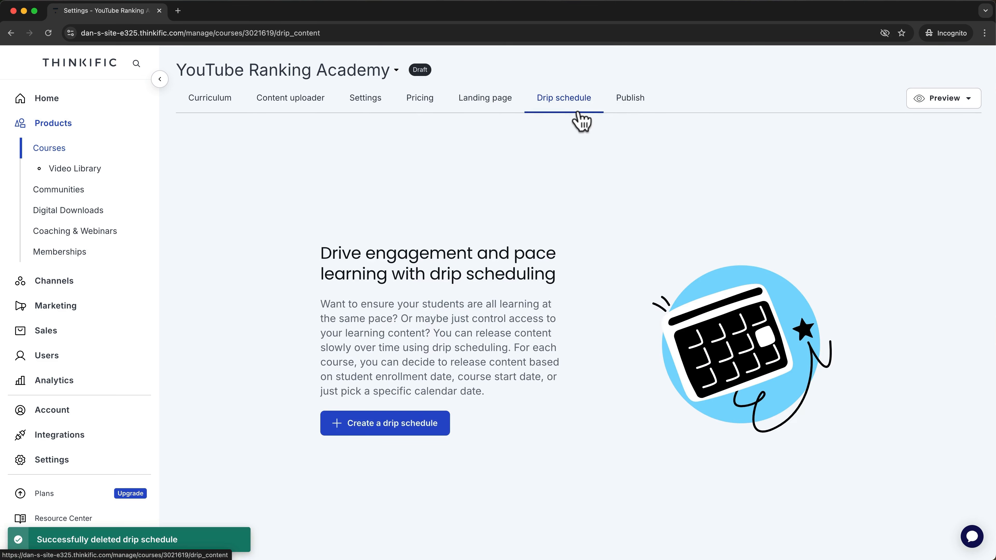
# Uncheck Enable drip schedule in the course settings, save them, and go to Pricing.
pyautogui.click(359, 102)
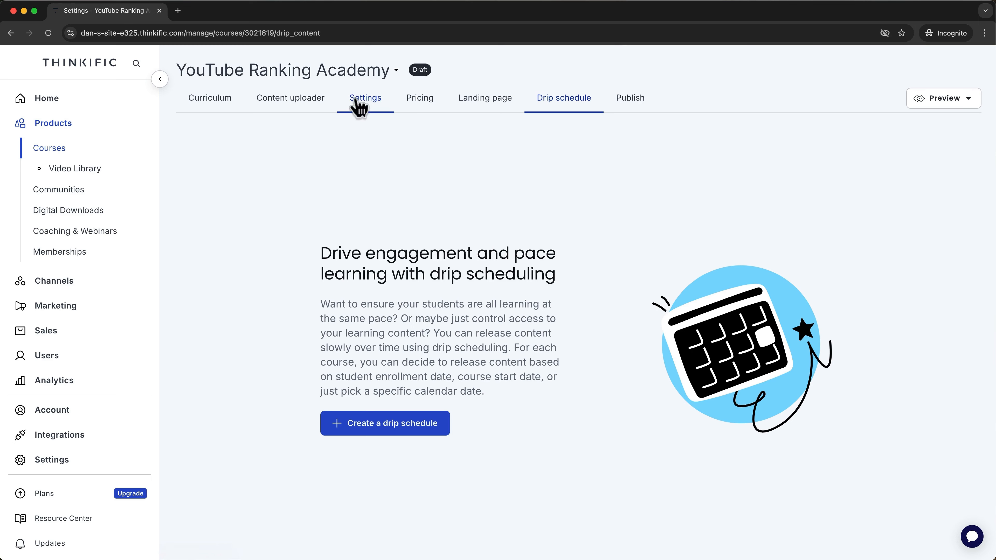
pyautogui.click(234, 251)
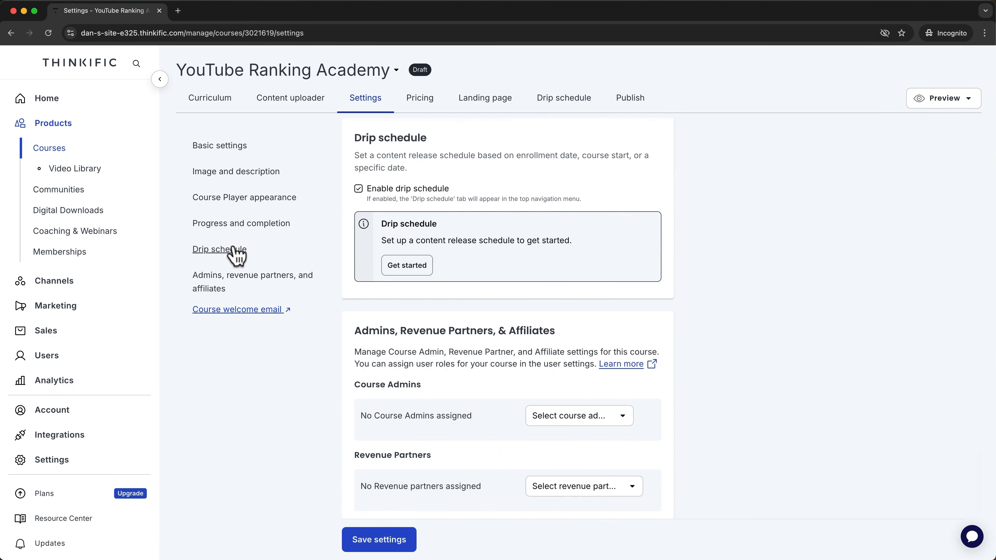
pyautogui.click(358, 188)
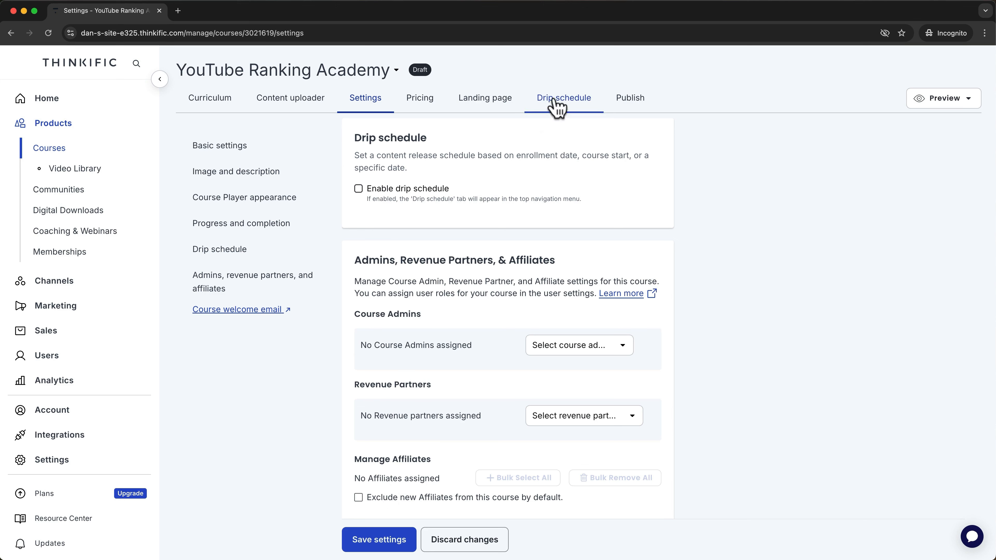
pyautogui.click(362, 540)
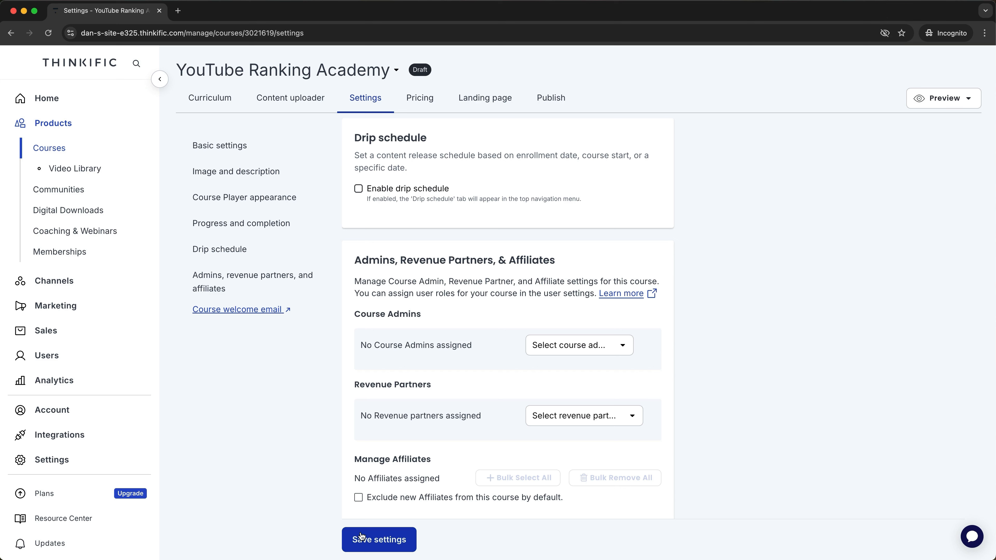
pyautogui.click(422, 106)
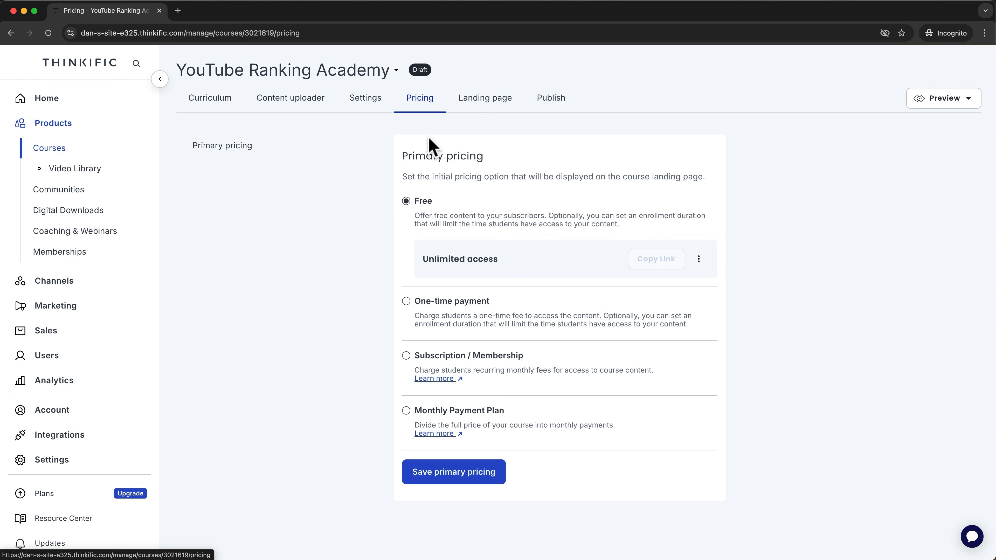
# Set a one-time payment of $99 with unlimited access and save it as primary pricing.
pyautogui.click(406, 301)
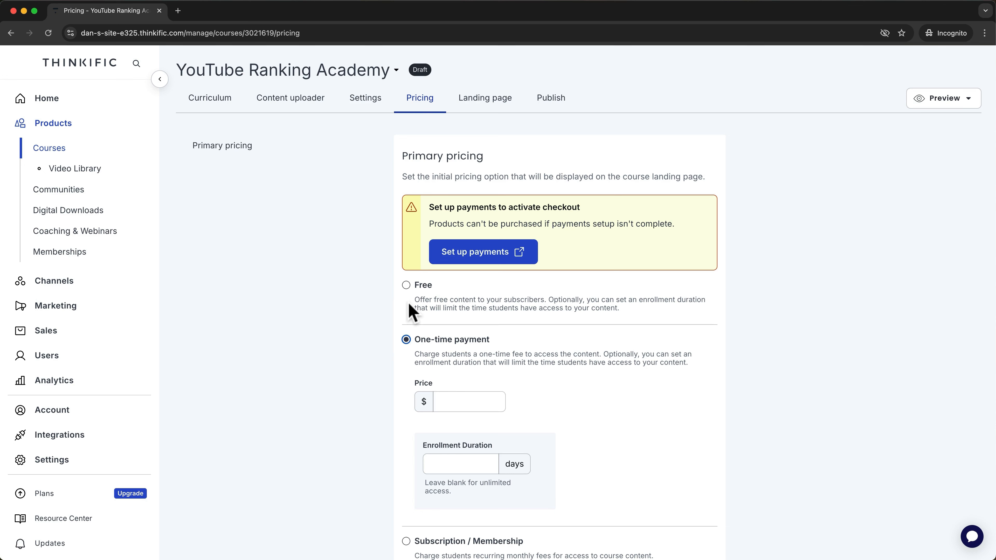
pyautogui.scroll(-5, 408, 303)
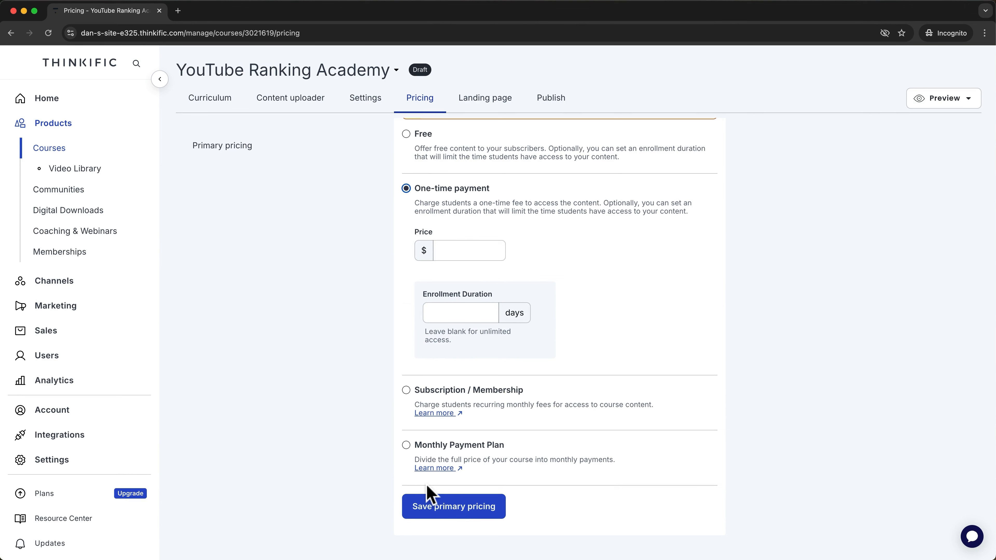
pyautogui.click(477, 248)
pyautogui.write('99')
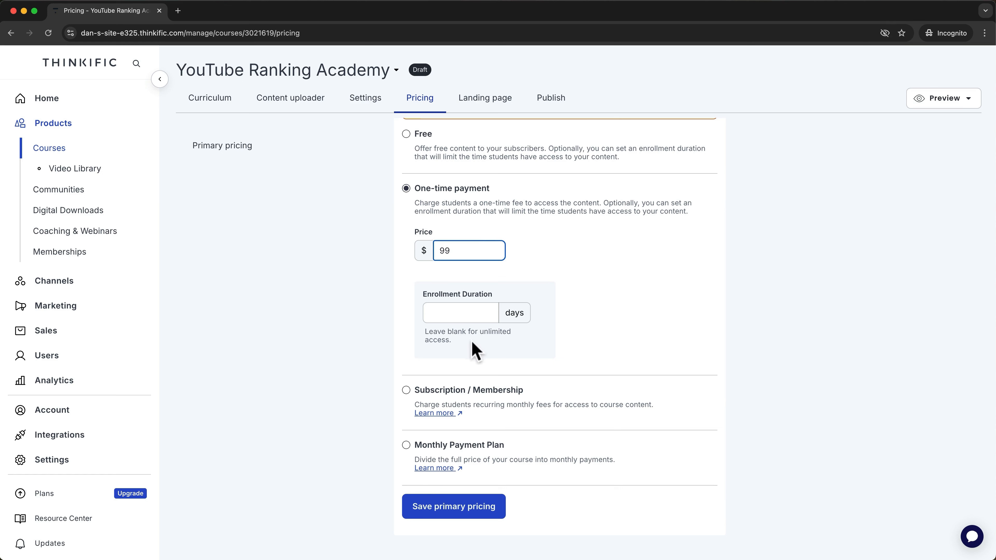
pyautogui.moveTo(472, 340); pyautogui.dragTo(423, 340)
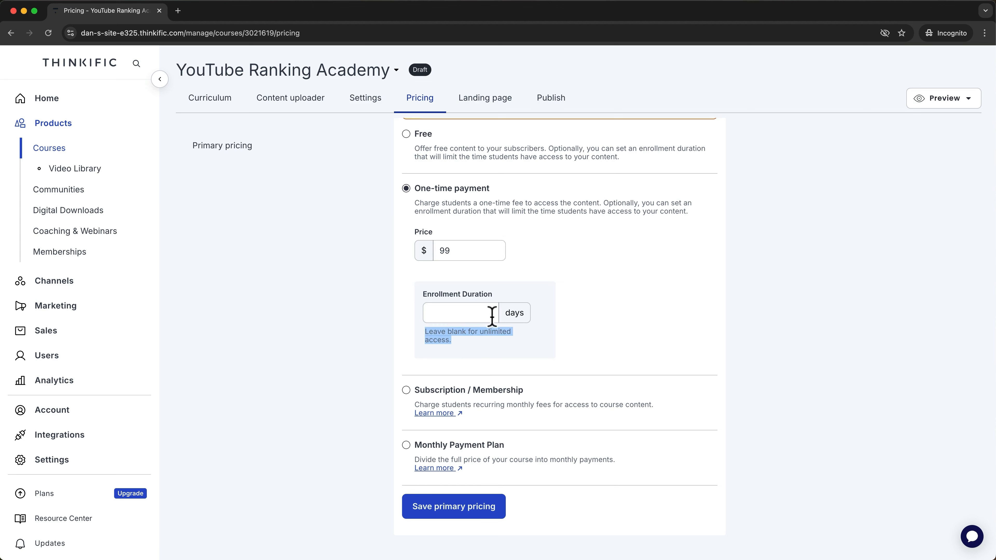
pyautogui.click(628, 336)
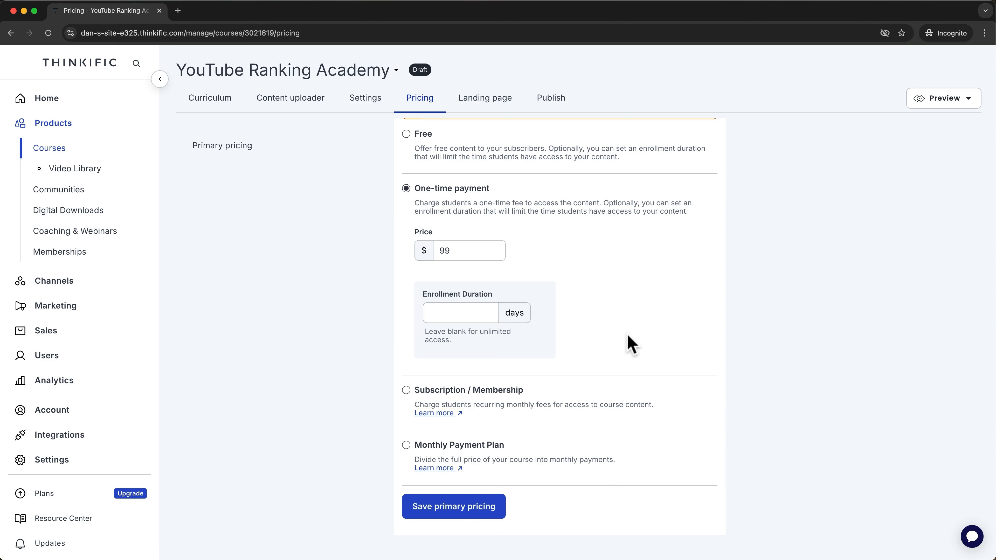
pyautogui.click(459, 509)
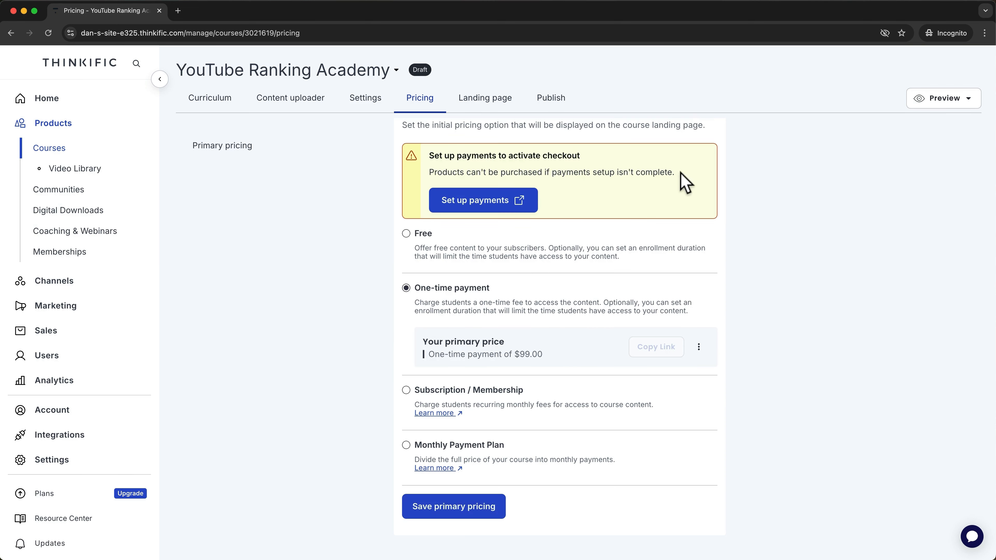
pyautogui.moveTo(674, 172); pyautogui.dragTo(440, 173)
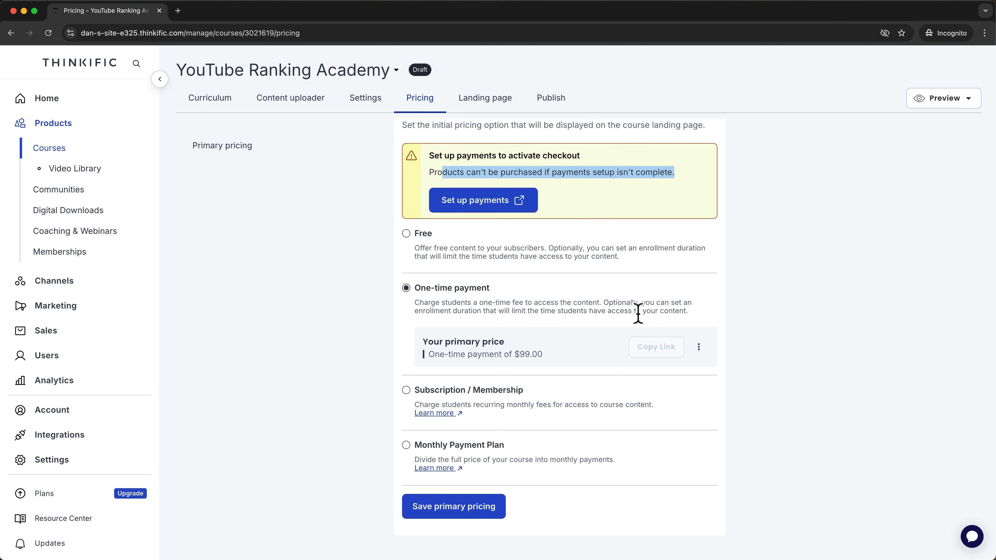
# Open payments setup from the warning banner and note the email verification requirement.
pyautogui.click(481, 206)
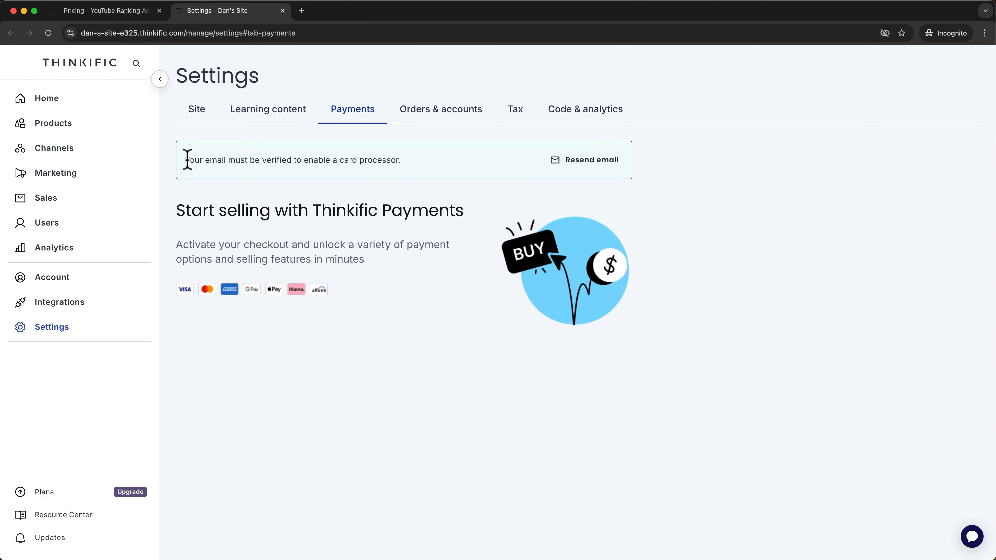
pyautogui.moveTo(185, 160); pyautogui.dragTo(410, 164)
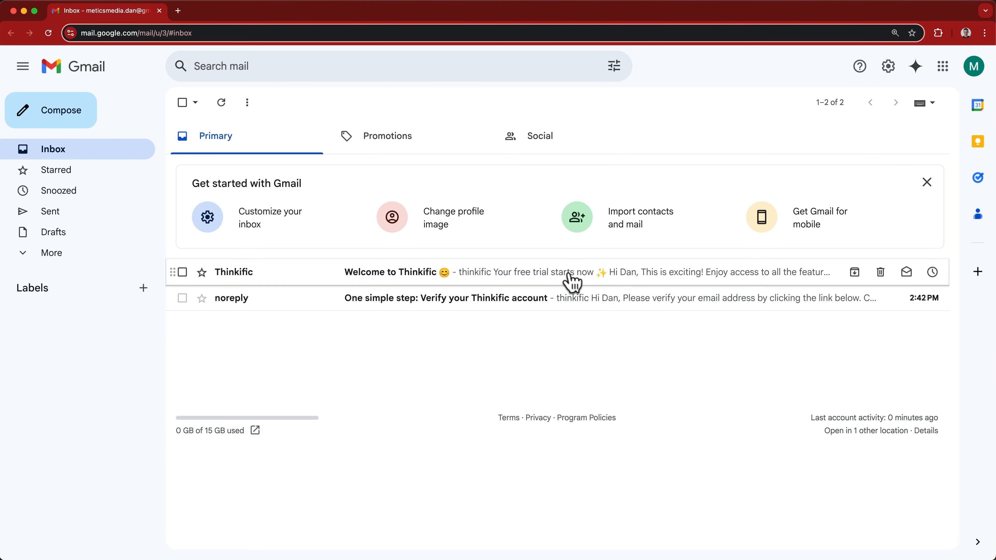
# Confirm the email address from the 'Verify your Thinkific account' message, then close the extra tab and Gmail.
pyautogui.click(511, 298)
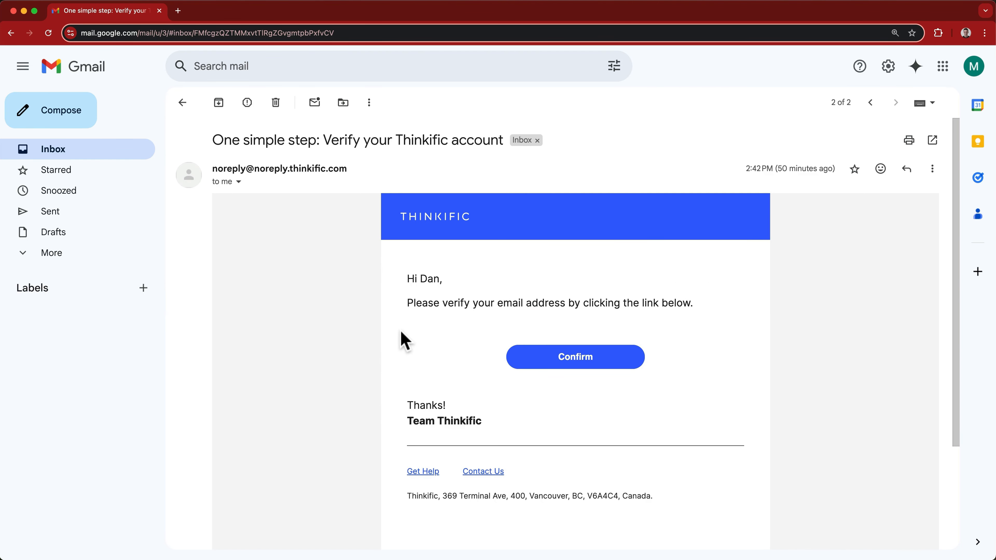
pyautogui.click(536, 355)
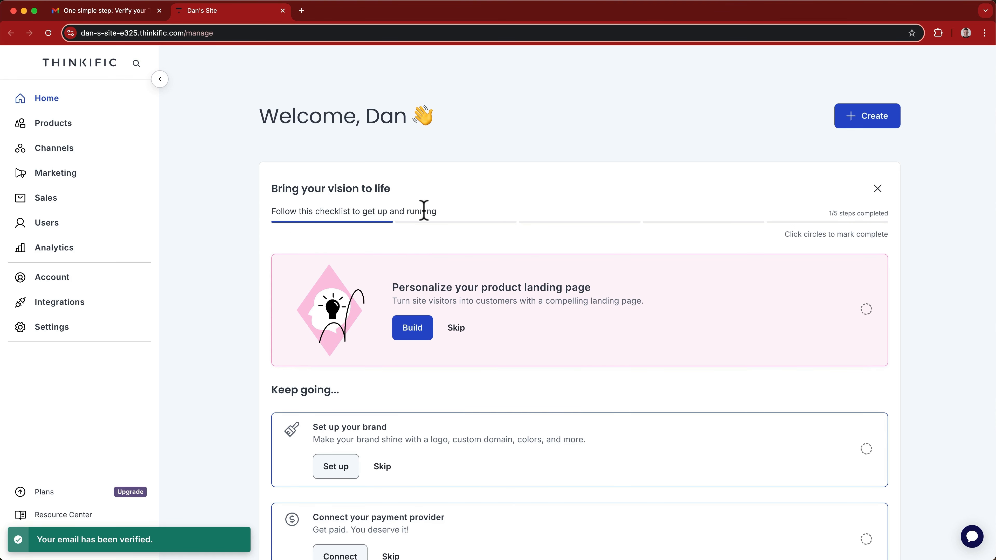
pyautogui.click(283, 11)
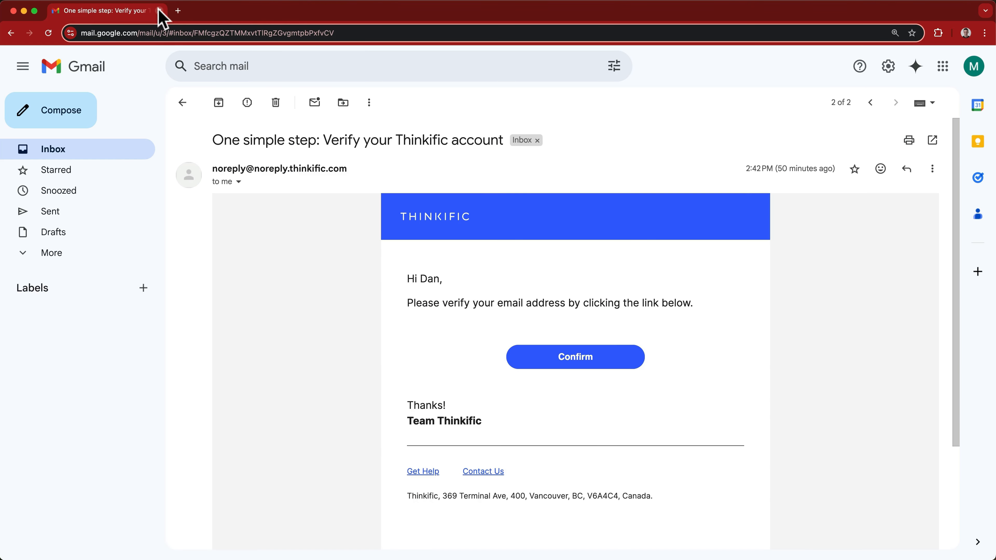
pyautogui.click(159, 10)
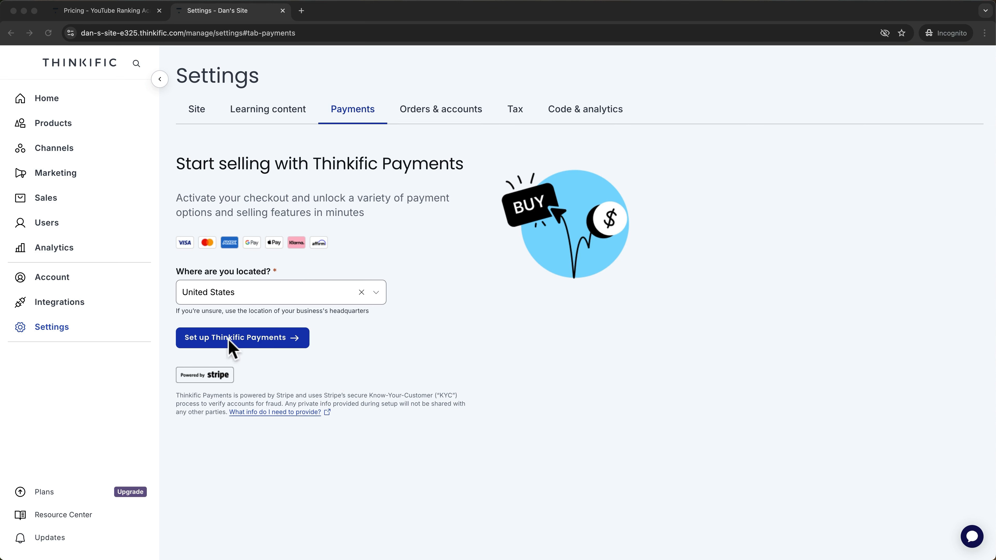
# Set up Thinkific Payments with United States as the business location.
pyautogui.click(236, 336)
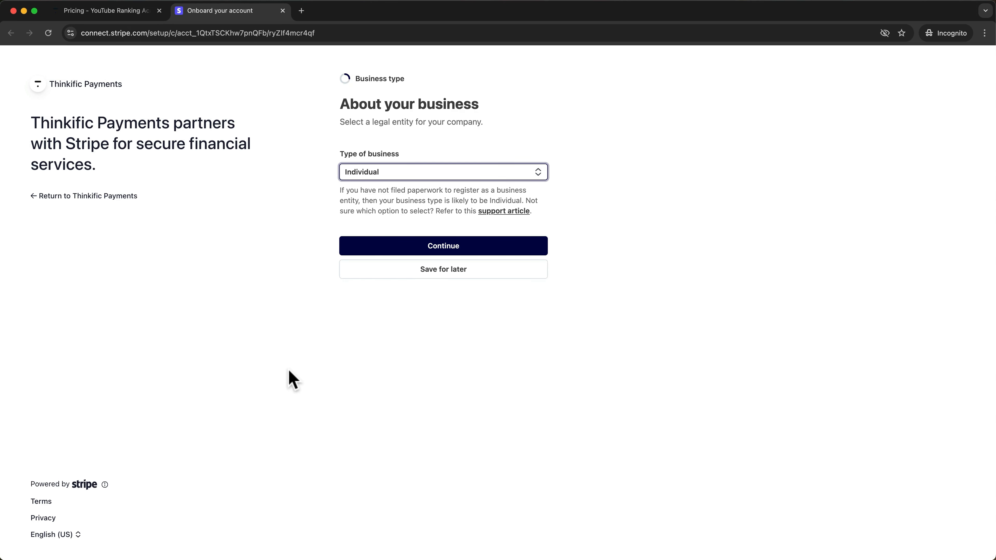
# Continue Stripe onboarding with Individual as business type and scroll through the personal details form.
pyautogui.press('Return')
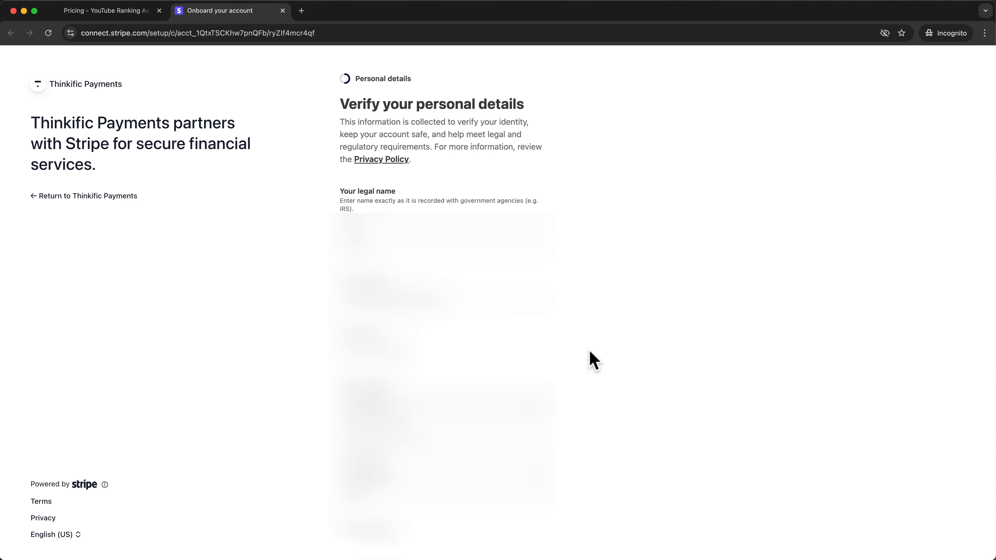
pyautogui.scroll(-5, 589, 351)
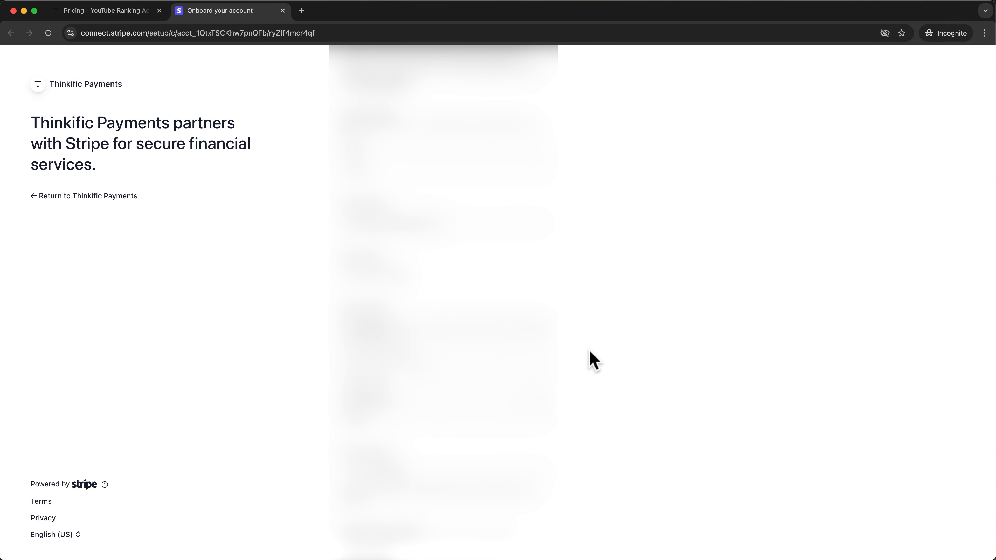
pyautogui.scroll(-5, 589, 351)
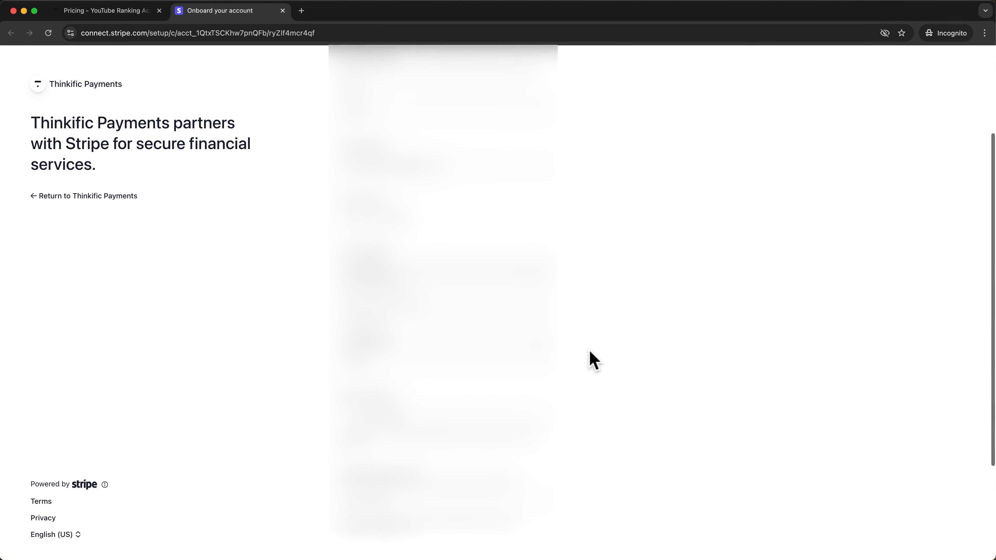
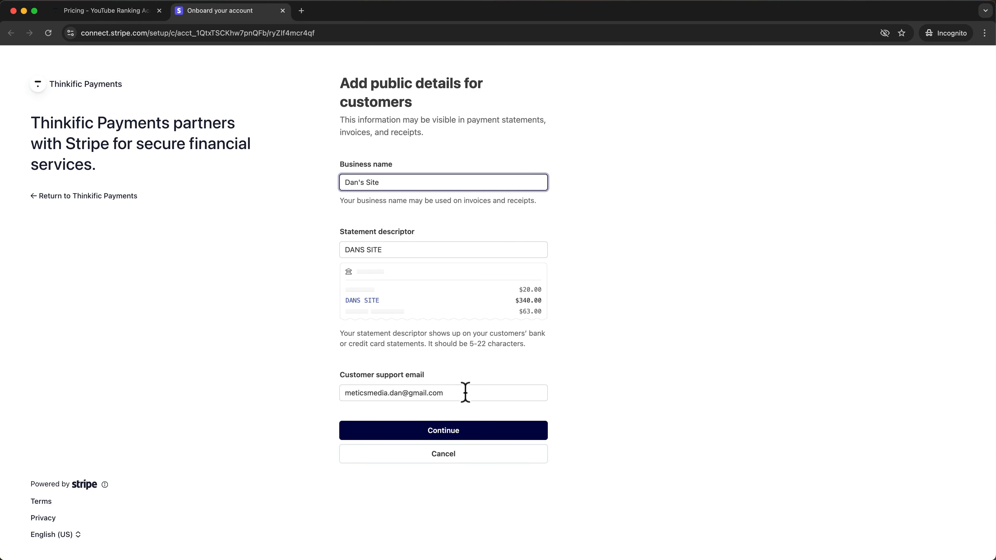
# Accept the public details, business name Dan's Site and descriptor DANS SITE, and continue to final review.
pyautogui.moveTo(466, 393); pyautogui.dragTo(328, 390)
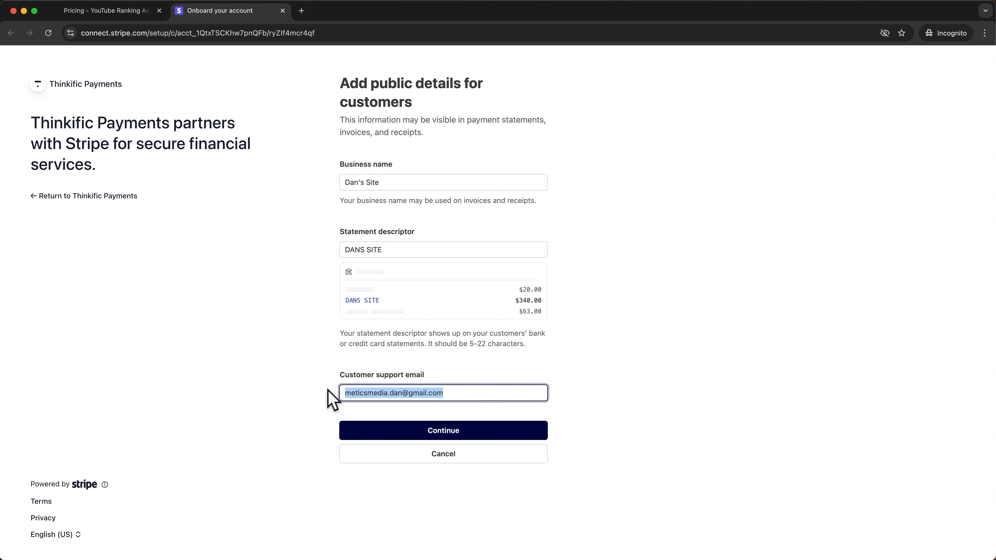
pyautogui.click(285, 396)
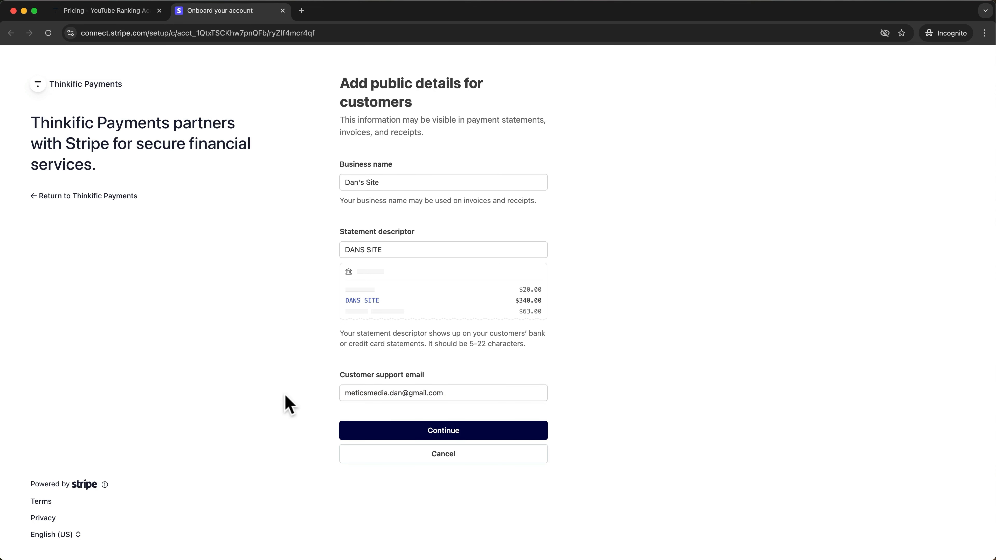
pyautogui.click(363, 455)
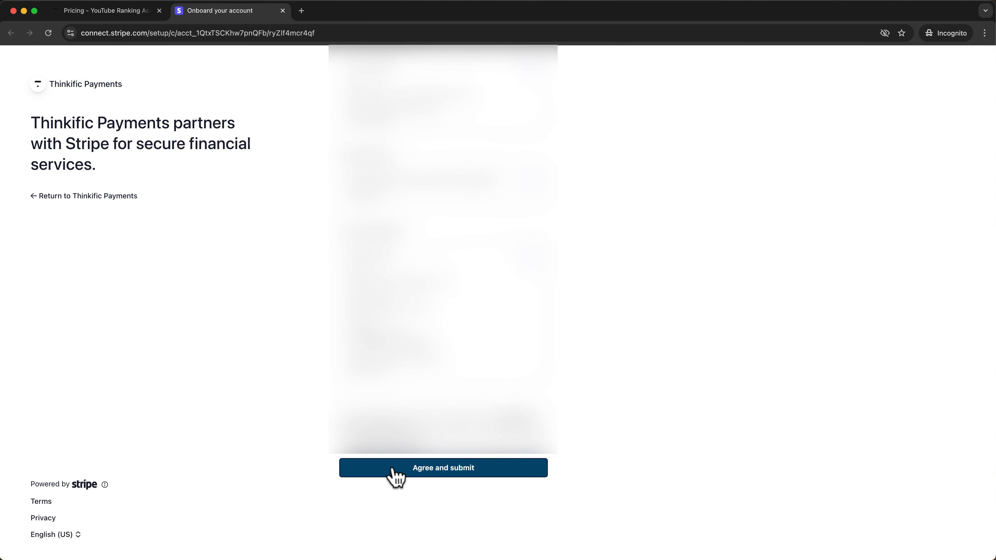
# Agree and submit the Stripe payments account, start adding a payout bank account, then close settings.
pyautogui.click(395, 471)
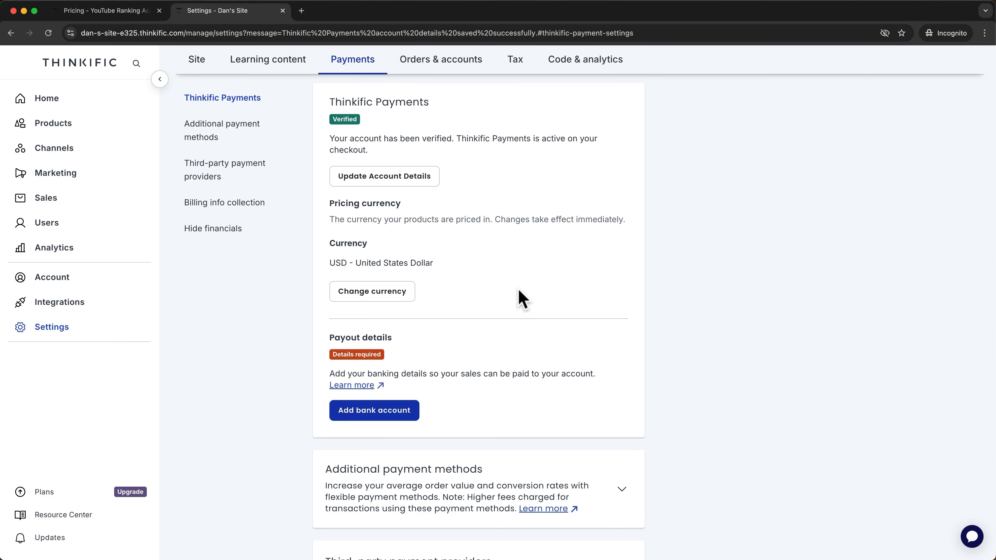
pyautogui.click(409, 413)
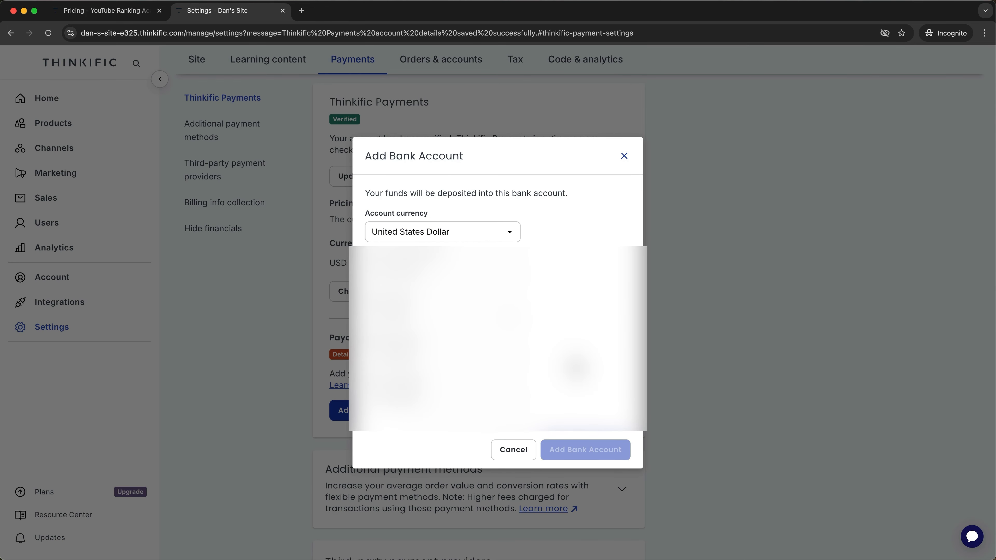
pyautogui.press('super+w')
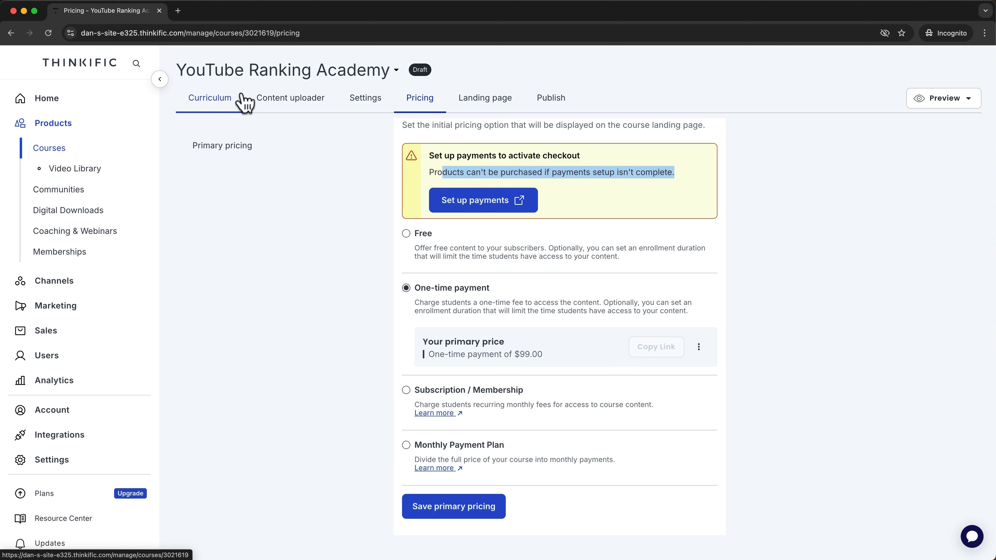
# Return to the YouTube Ranking Academy course's $99.00 pricing and open its landing page setup.
pyautogui.click(320, 204)
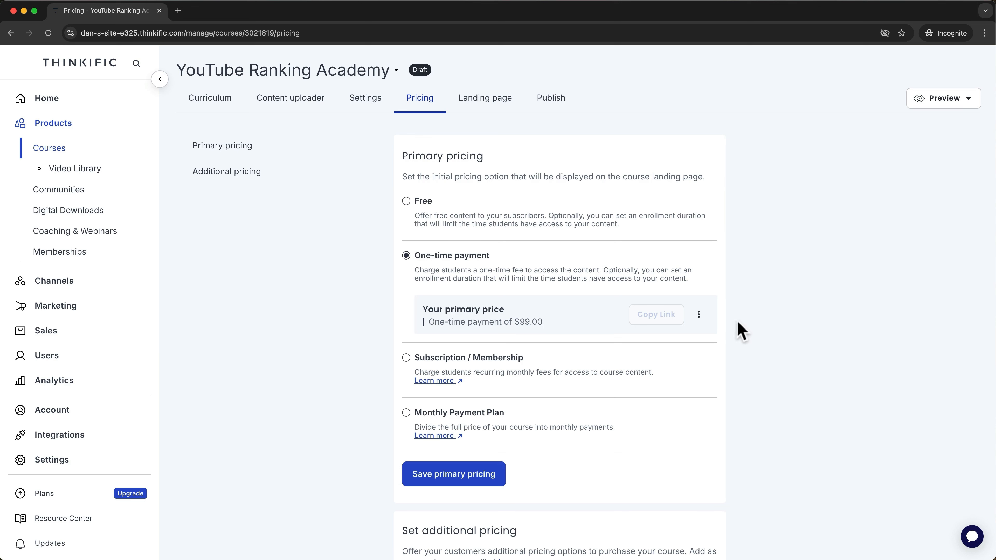
pyautogui.scroll(-3, 766, 327)
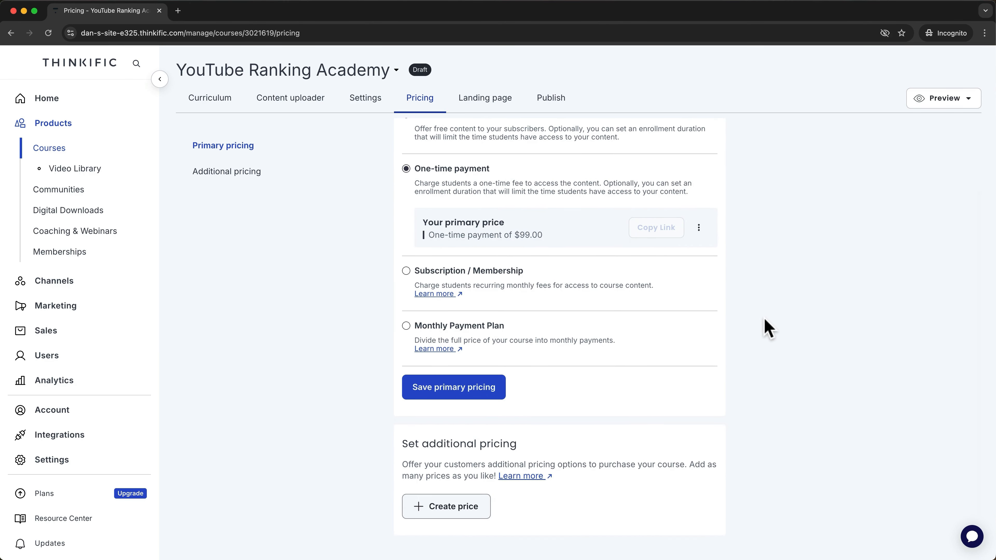
pyautogui.scroll(3, 768, 327)
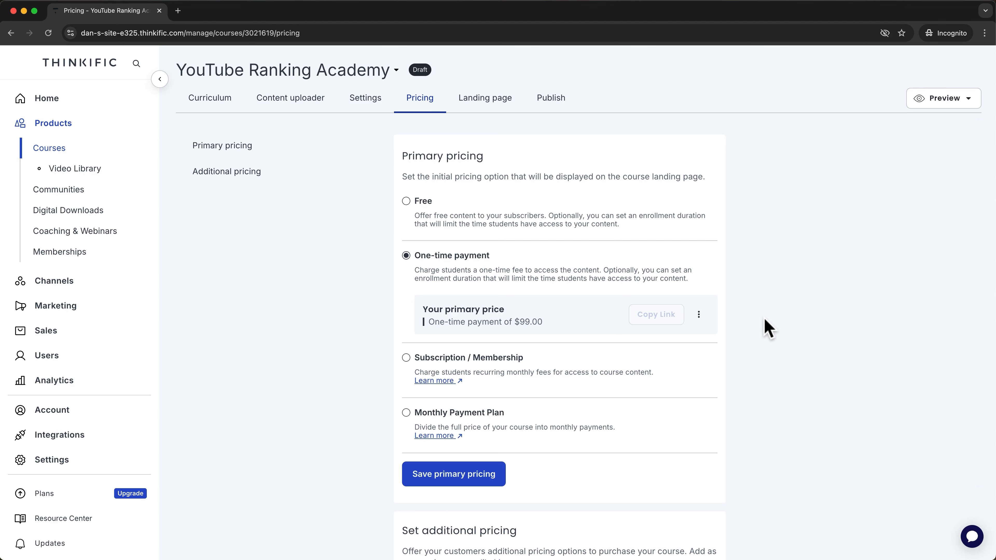
pyautogui.click(497, 102)
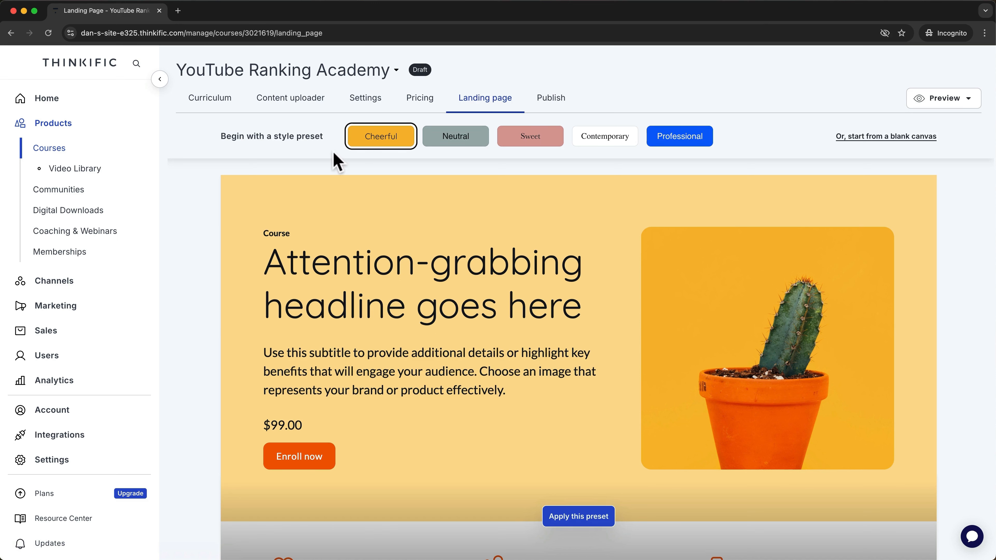
# Preview the Neutral, Sweet and Contemporary presets, then start the landing page from a blank canvas.
pyautogui.click(456, 138)
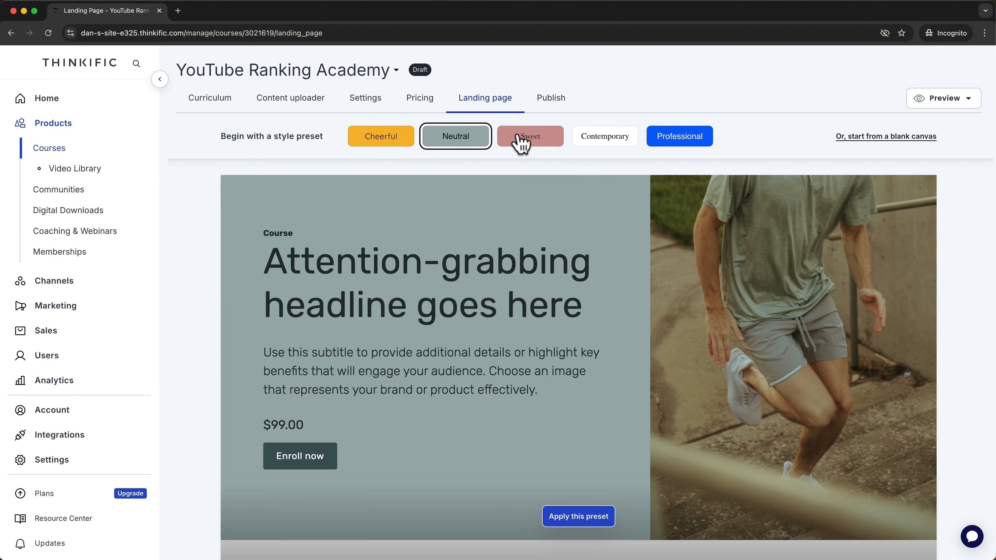
pyautogui.click(527, 141)
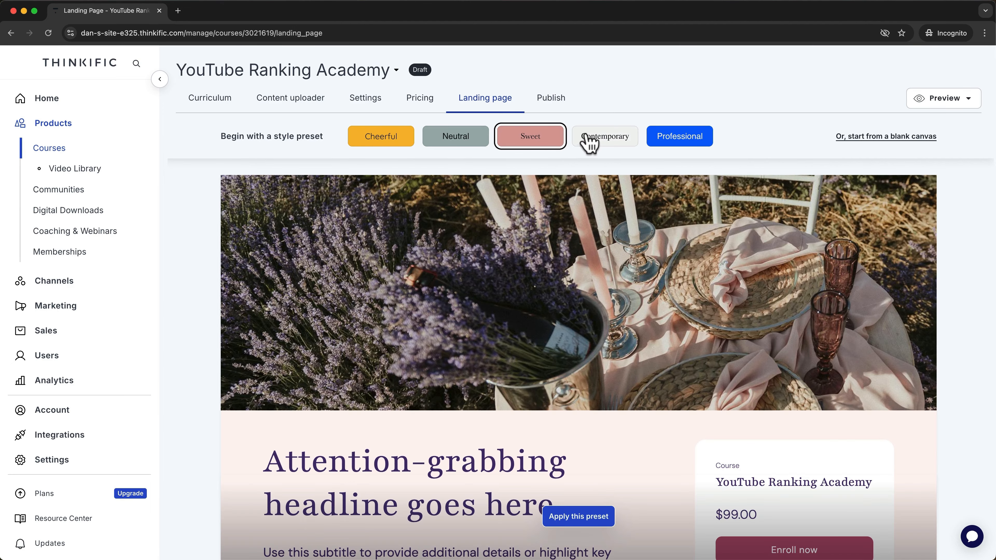
pyautogui.click(589, 144)
pyautogui.scroll(-5, 730, 262)
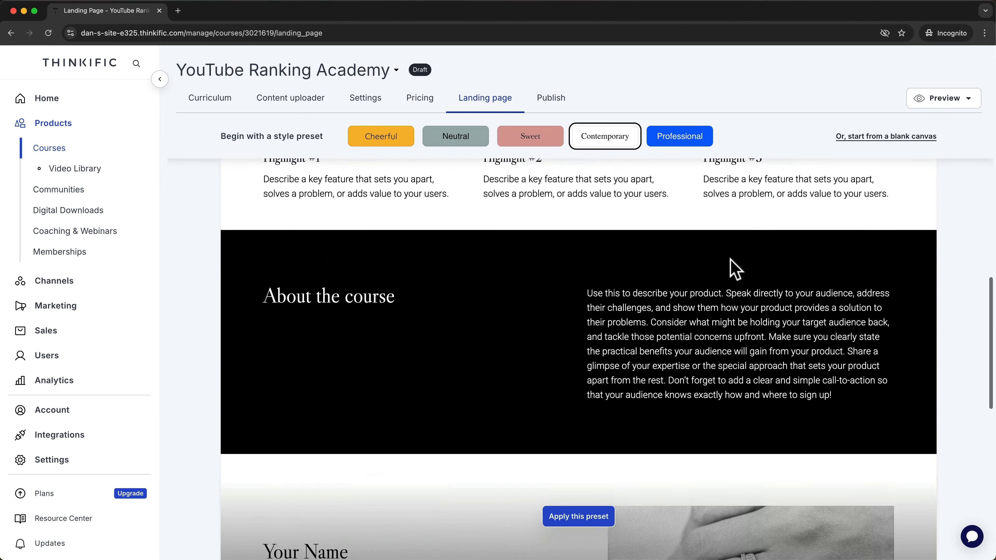
pyautogui.scroll(10, 730, 258)
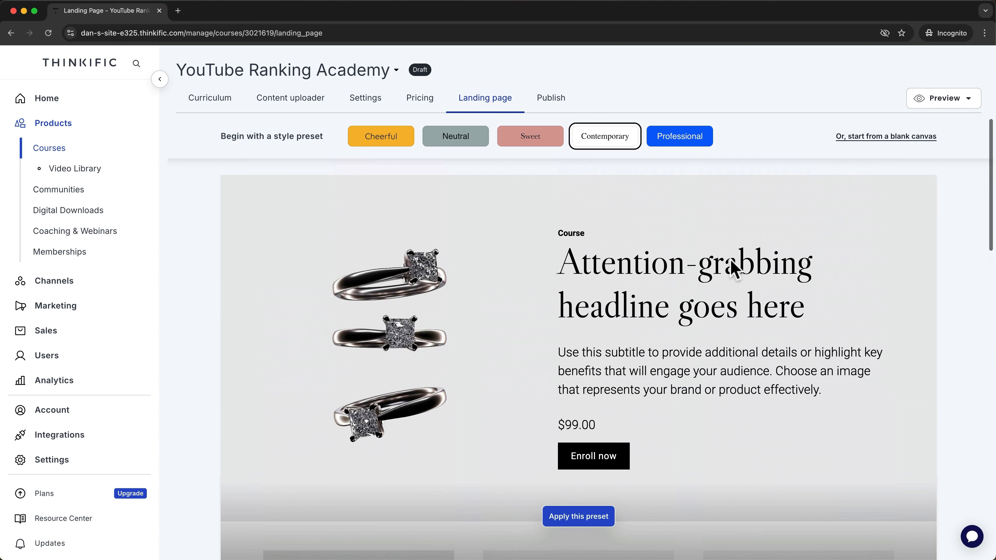
pyautogui.click(875, 136)
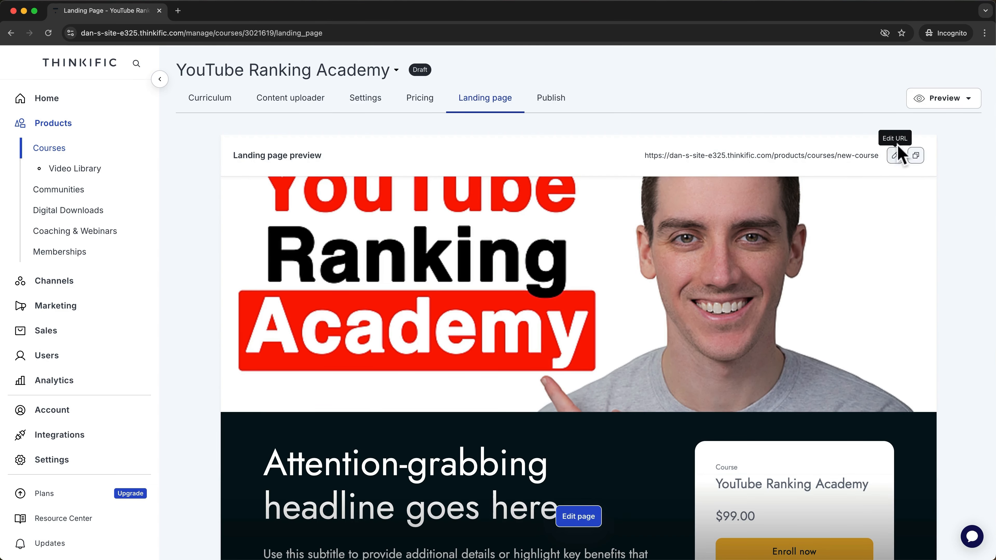
# Change the landing page URL slug to 'yuotube-ranking-academy'.
pyautogui.click(896, 156)
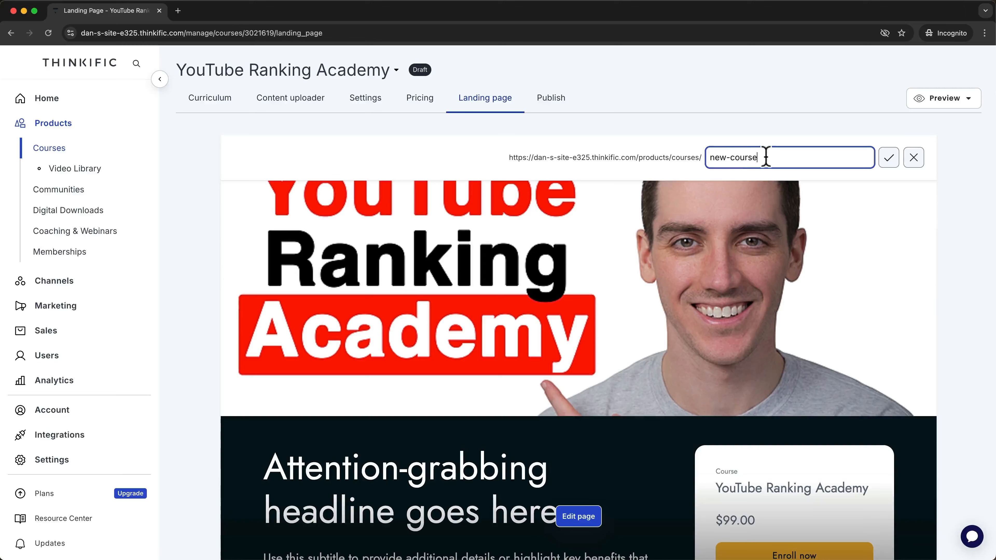
pyautogui.moveTo(767, 155); pyautogui.dragTo(703, 160)
pyautogui.write('yuotube-ranking-academy')
# Save the yuotube-ranking-academy slug and look through the draft's banner, enroll card, highlights and instructor sections.
pyautogui.click(888, 157)
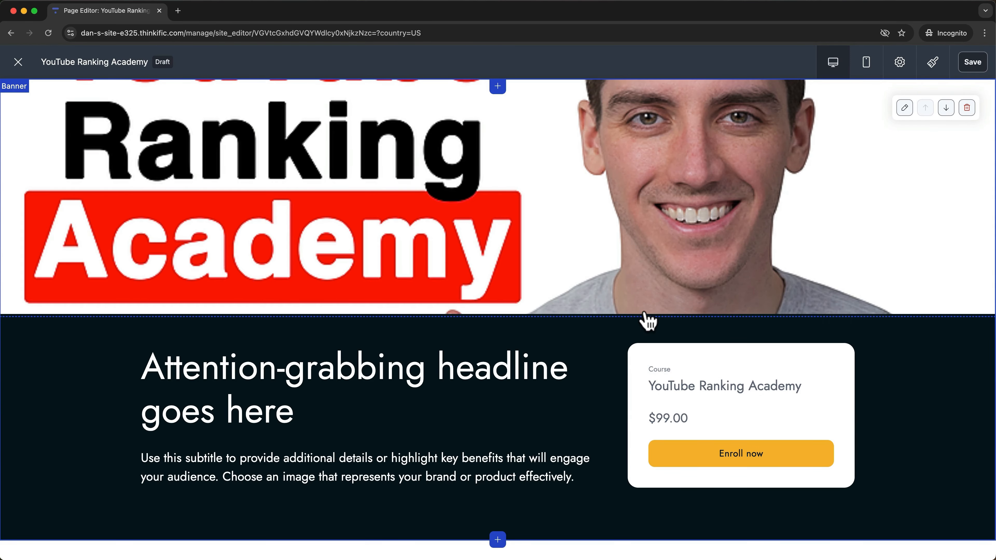
pyautogui.scroll(-3, 547, 322)
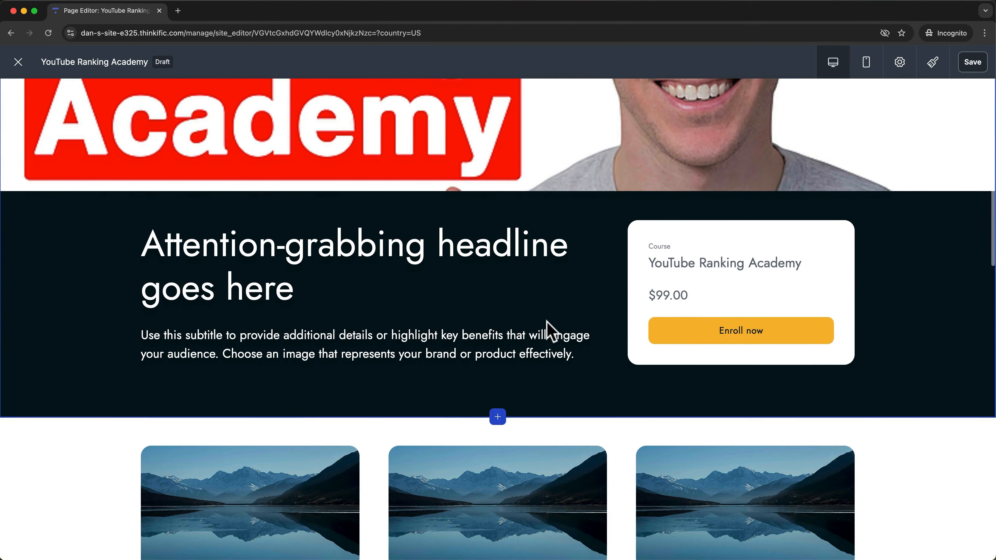
pyautogui.scroll(-3, 547, 326)
pyautogui.scroll(6, 904, 261)
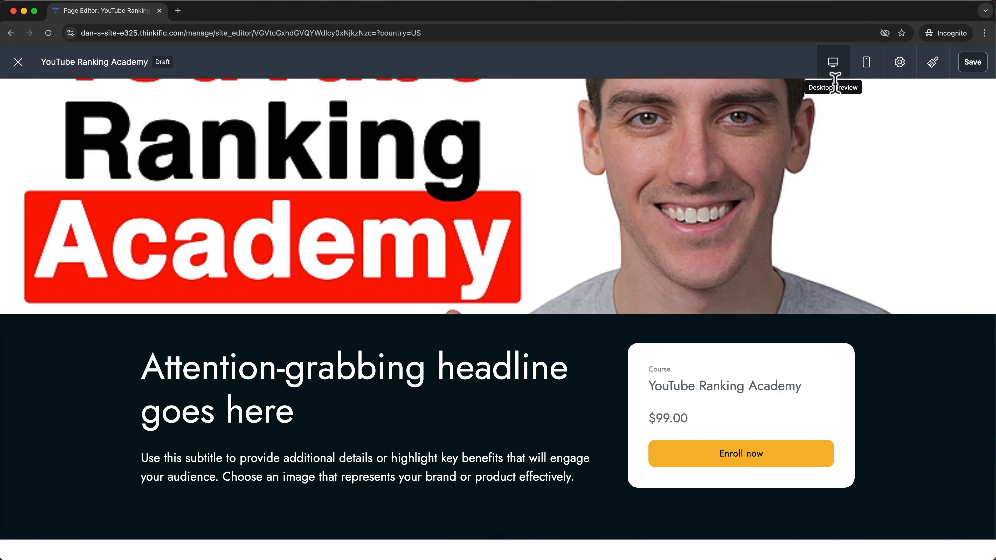
pyautogui.scroll(-5, 816, 349)
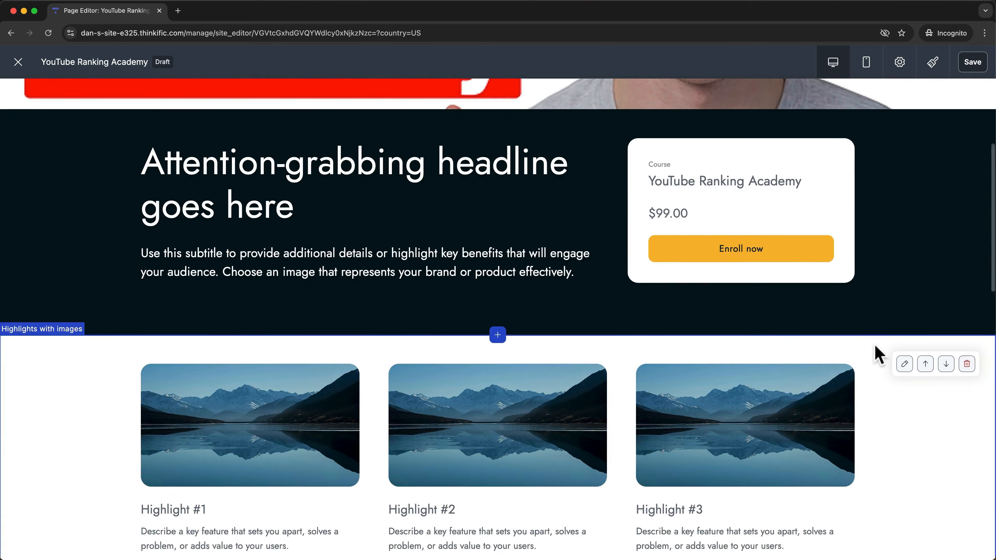
pyautogui.scroll(5, 901, 350)
pyautogui.scroll(-5, 916, 345)
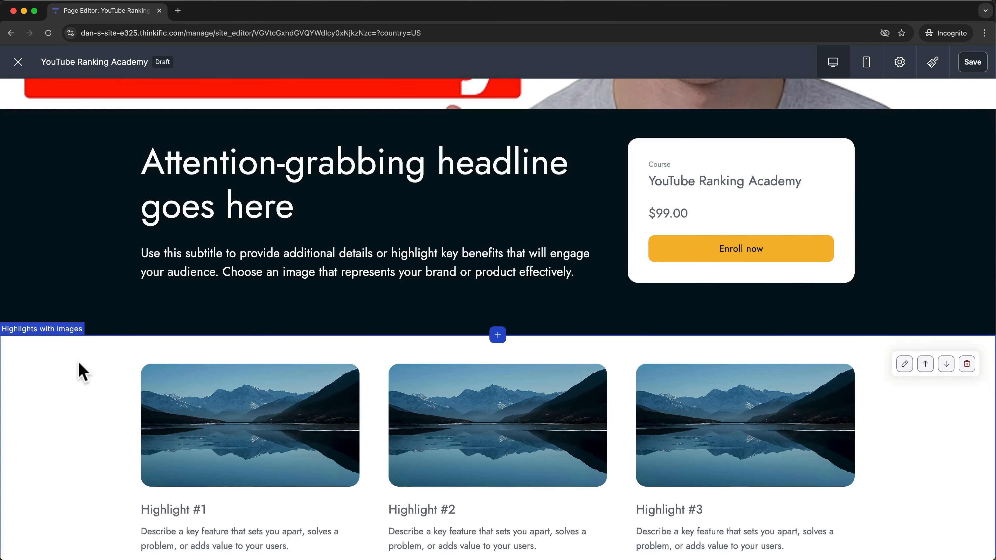
pyautogui.scroll(-6, 49, 325)
pyautogui.scroll(-4, 47, 357)
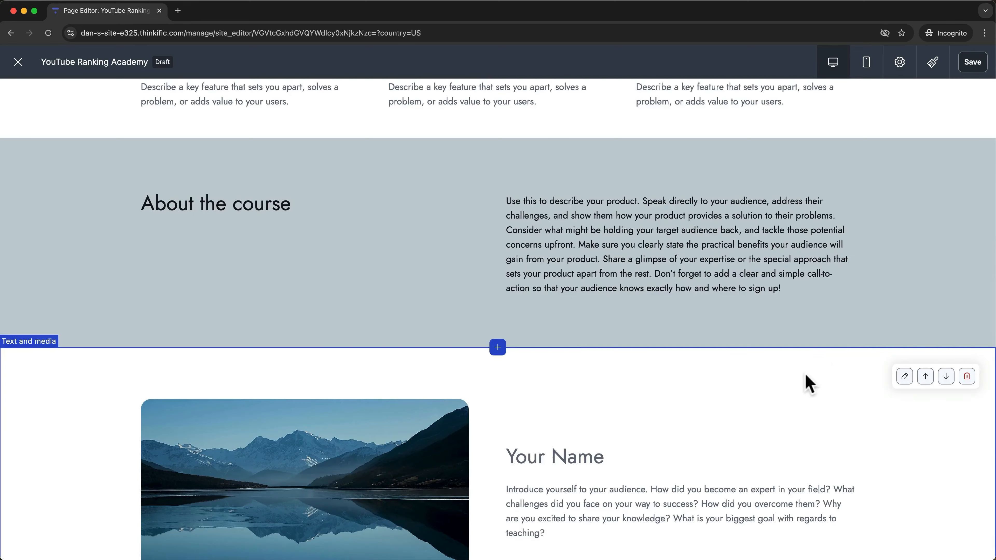
pyautogui.scroll(12, 829, 374)
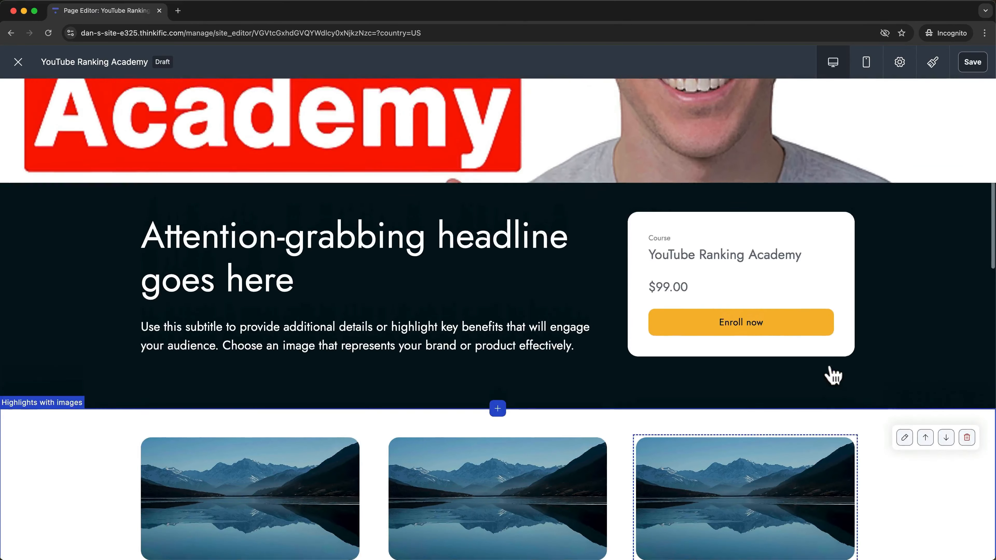
pyautogui.scroll(2, 843, 352)
pyautogui.scroll(2, 911, 255)
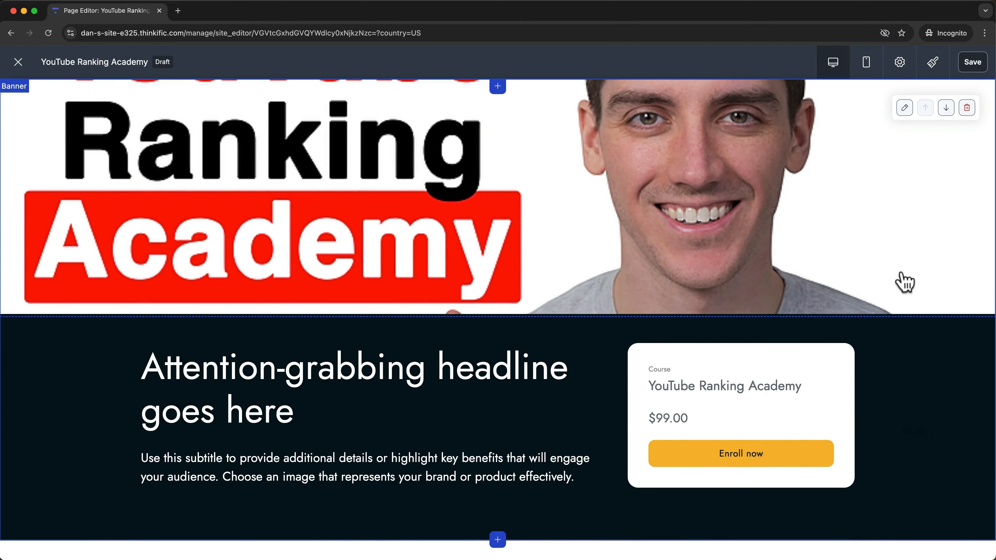
pyautogui.click(904, 111)
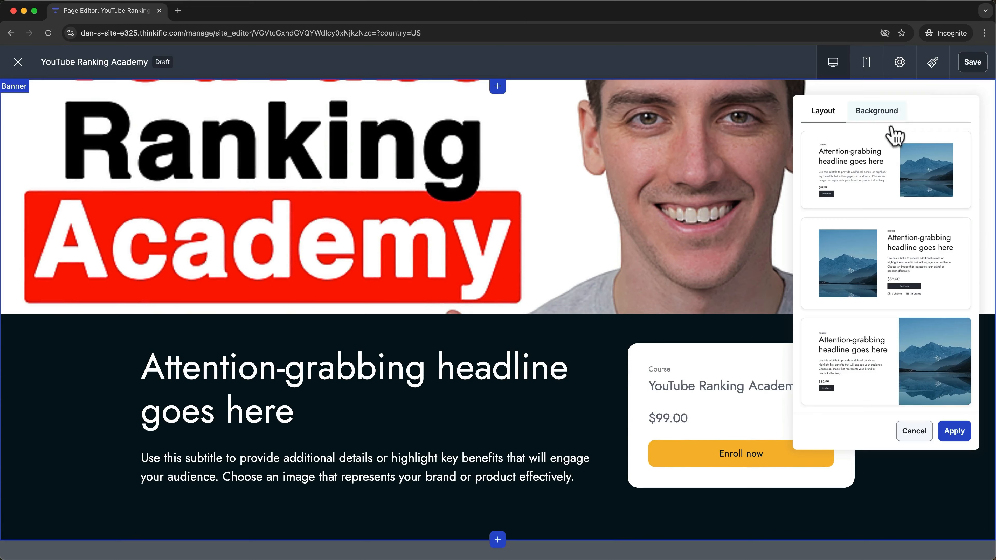
pyautogui.click(864, 193)
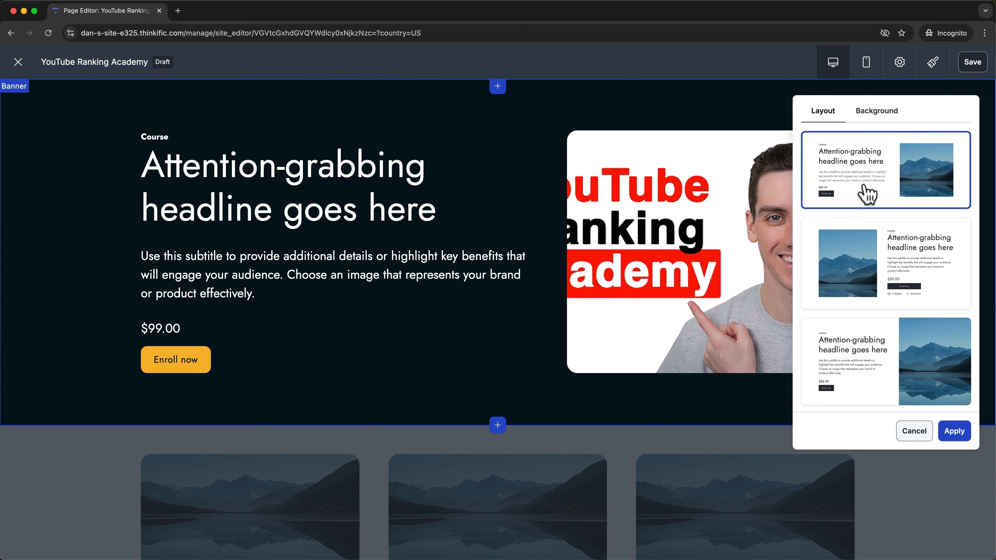
pyautogui.click(953, 433)
pyautogui.scroll(-4, 952, 433)
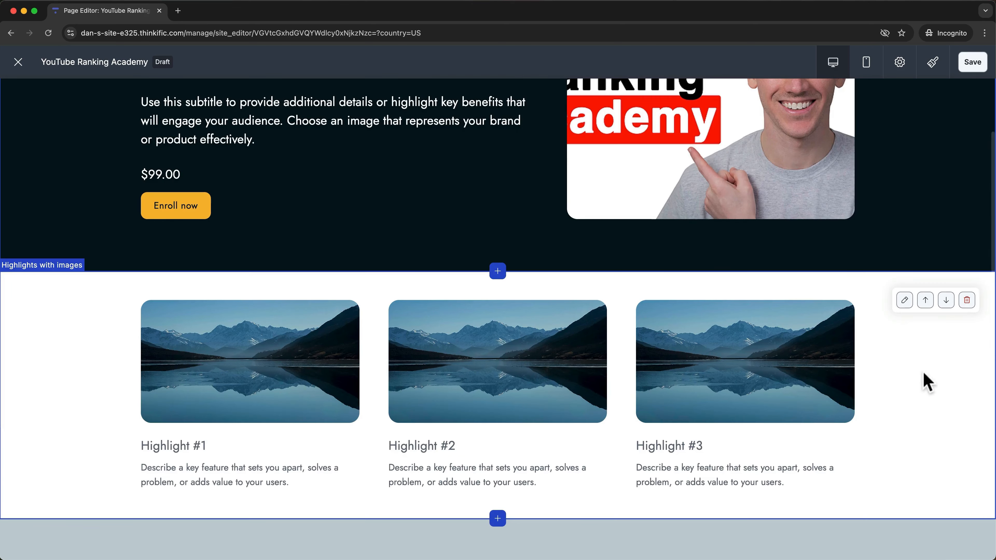
pyautogui.click(904, 300)
pyautogui.click(864, 447)
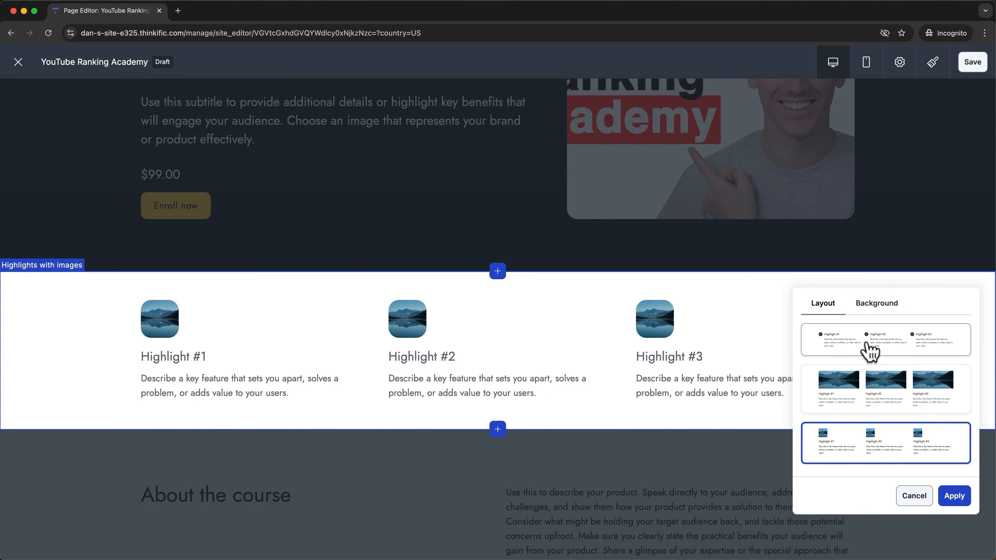
pyautogui.click(869, 350)
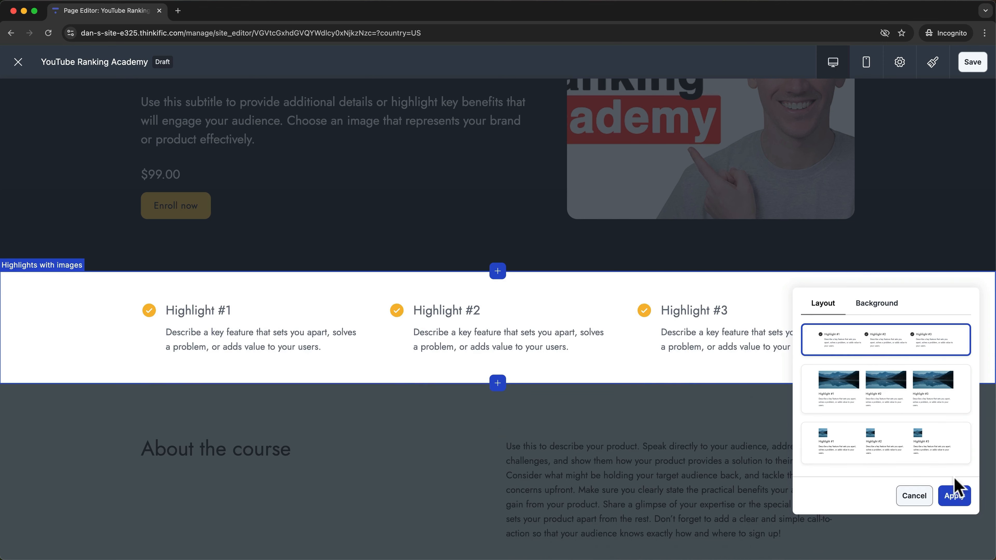
pyautogui.click(954, 495)
pyautogui.scroll(-10, 955, 504)
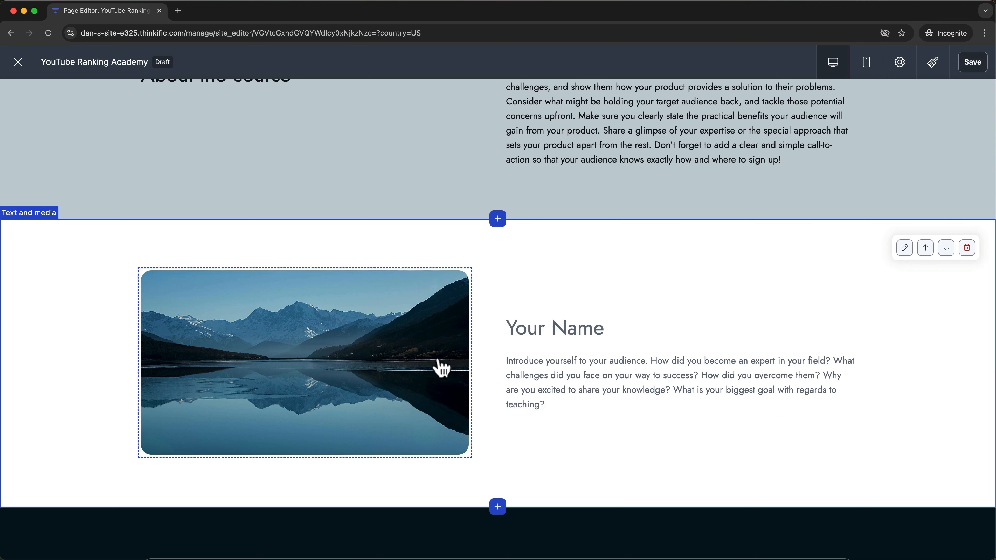
pyautogui.click(407, 360)
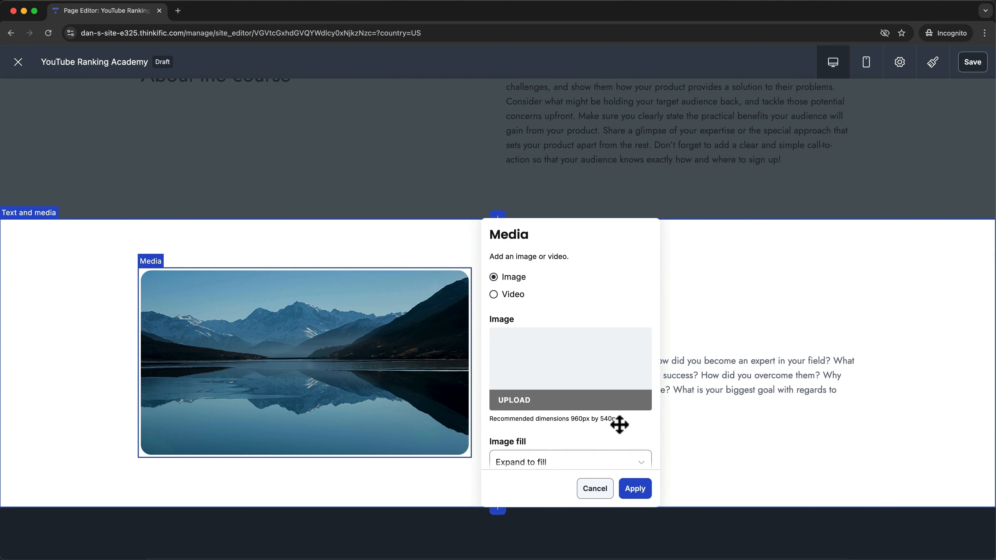
pyautogui.scroll(-5, 528, 386)
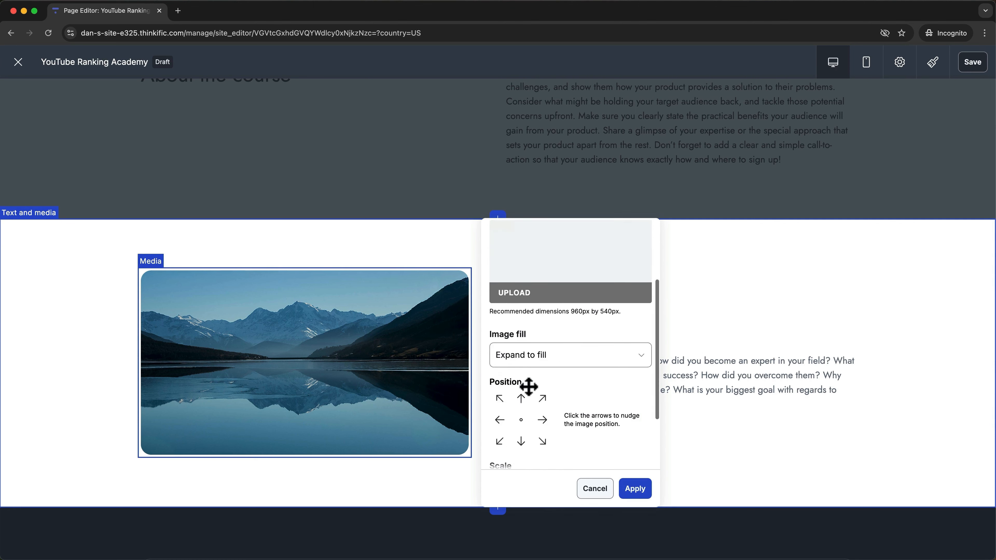
pyautogui.scroll(5, 528, 386)
pyautogui.click(889, 269)
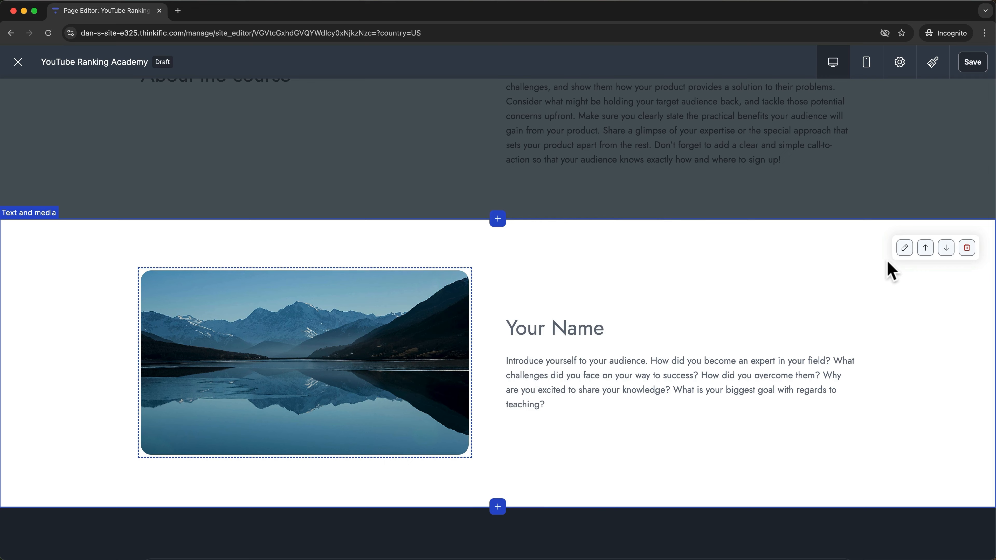
pyautogui.click(902, 253)
pyautogui.click(901, 253)
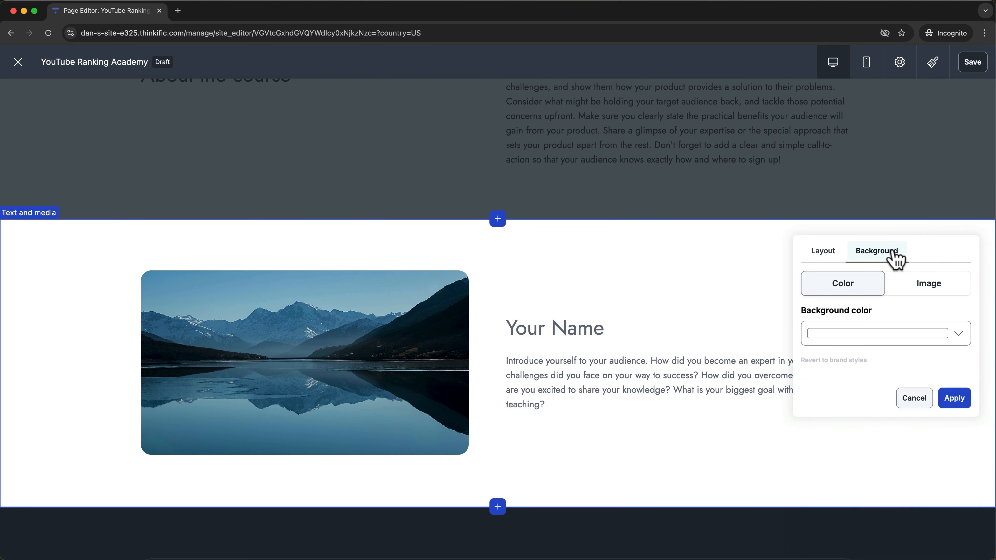
pyautogui.click(919, 288)
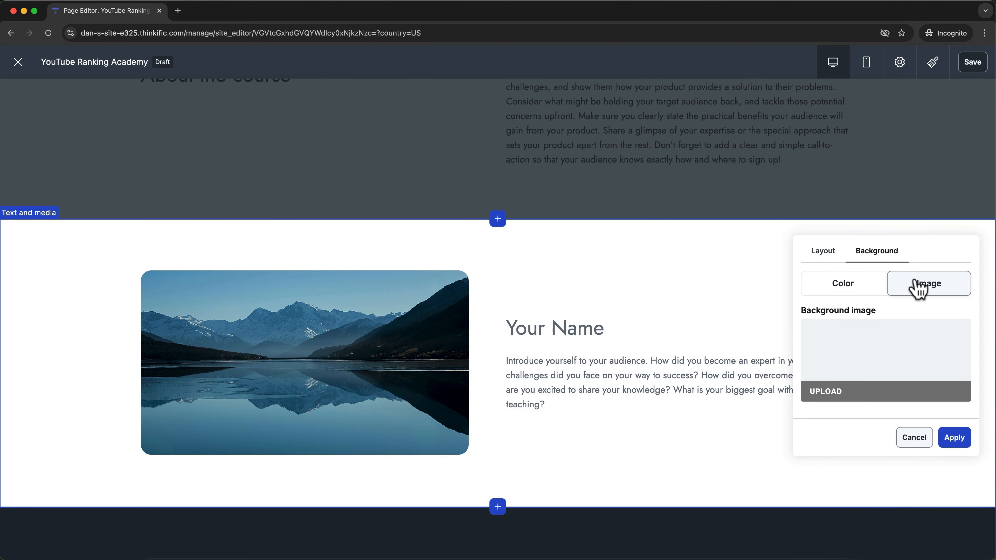
pyautogui.click(855, 293)
pyautogui.click(958, 334)
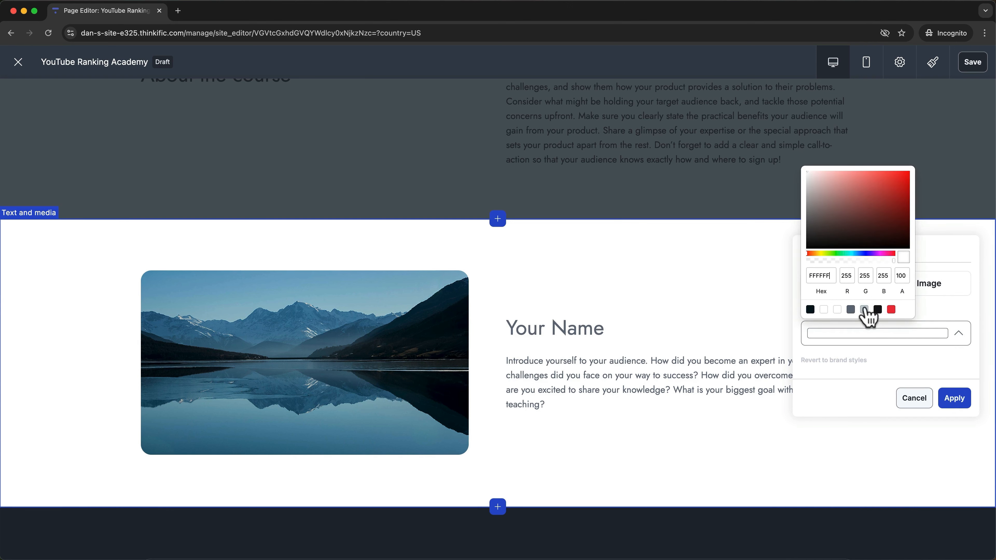
pyautogui.click(864, 310)
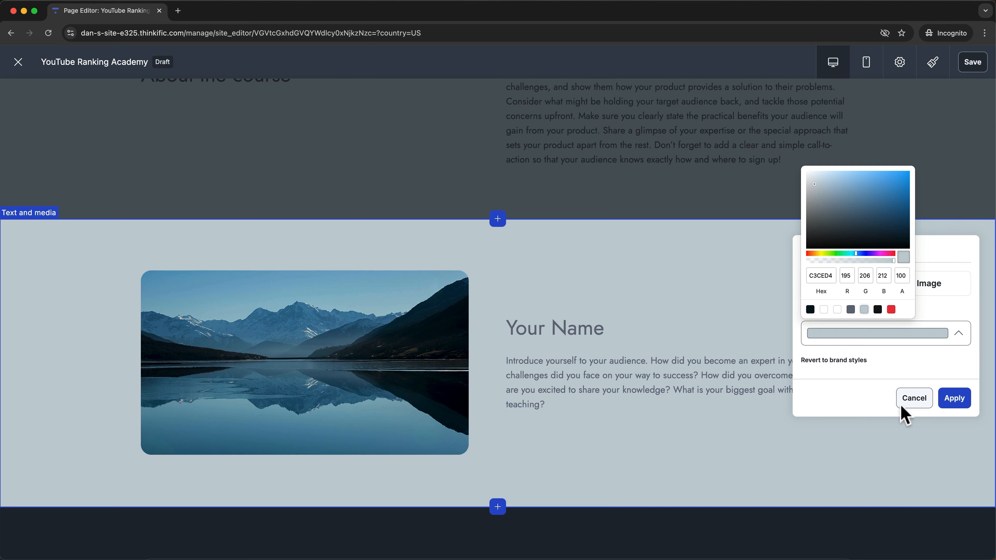
pyautogui.click(912, 401)
pyautogui.click(911, 401)
pyautogui.scroll(-7, 722, 467)
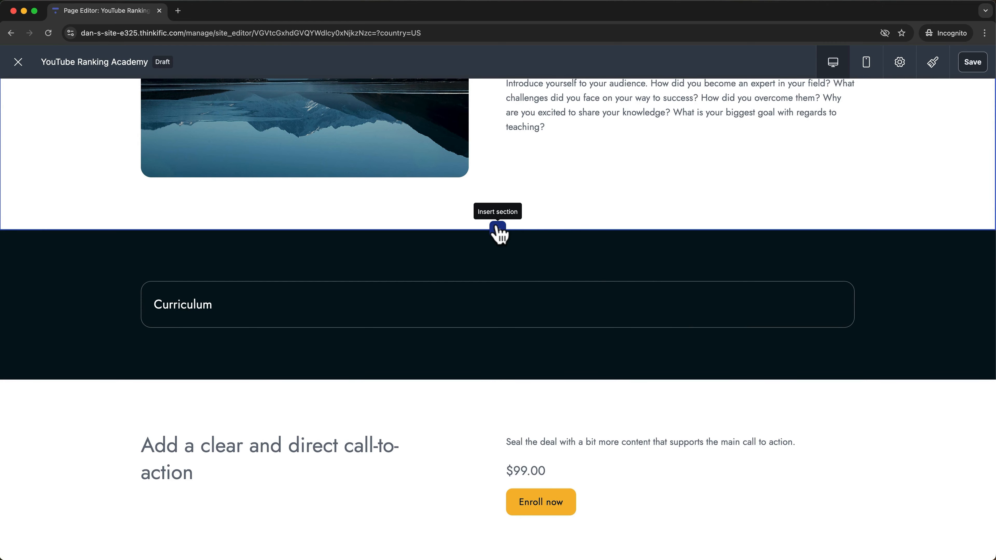
# Insert a Video section above Curriculum after browsing the CTA, Curriculum and Highlights layouts.
pyautogui.click(498, 228)
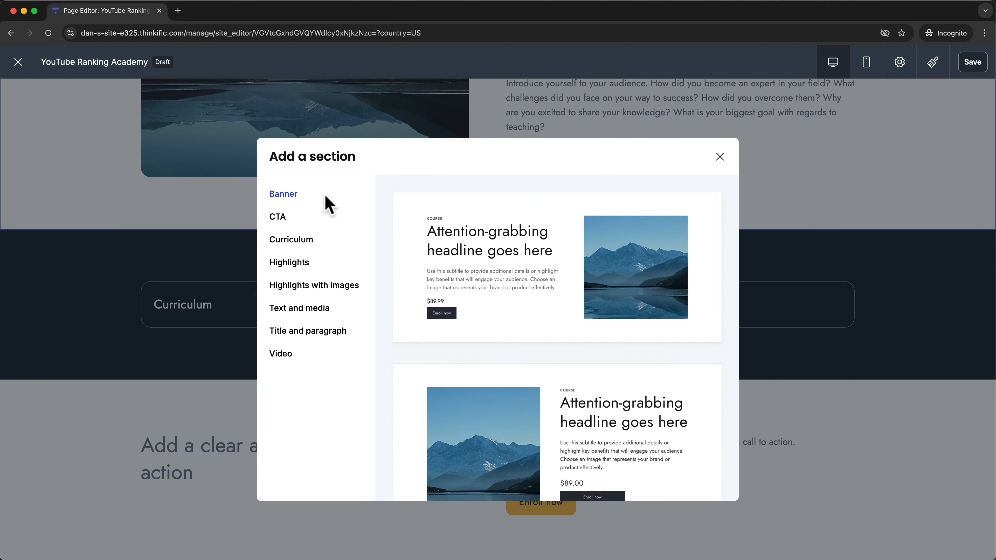
pyautogui.click(283, 216)
pyautogui.click(289, 241)
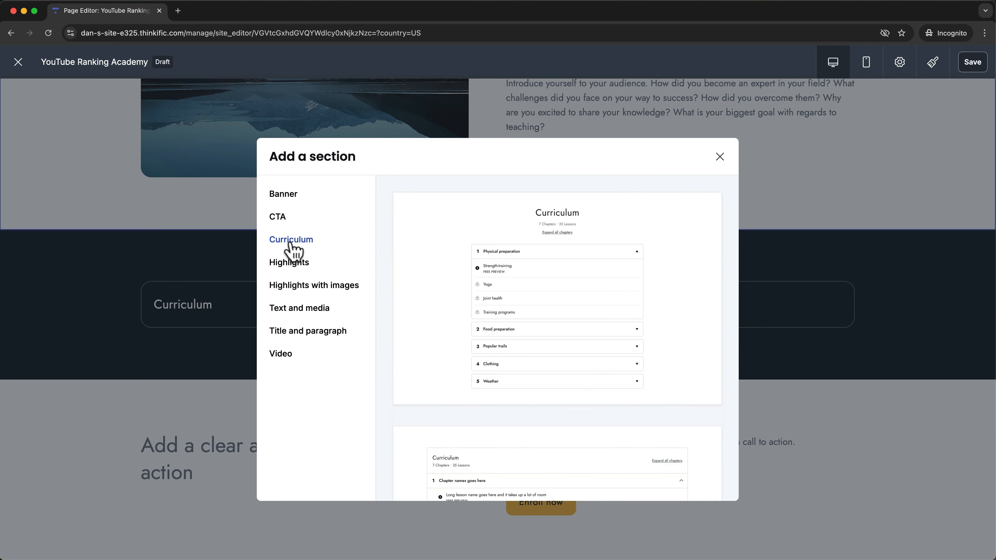
pyautogui.click(290, 266)
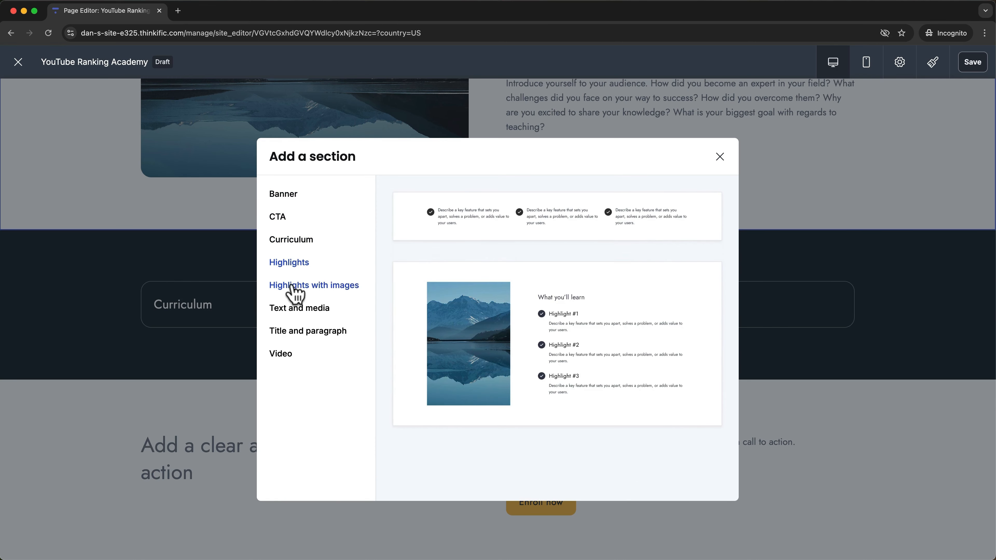
pyautogui.click(292, 288)
pyautogui.click(286, 359)
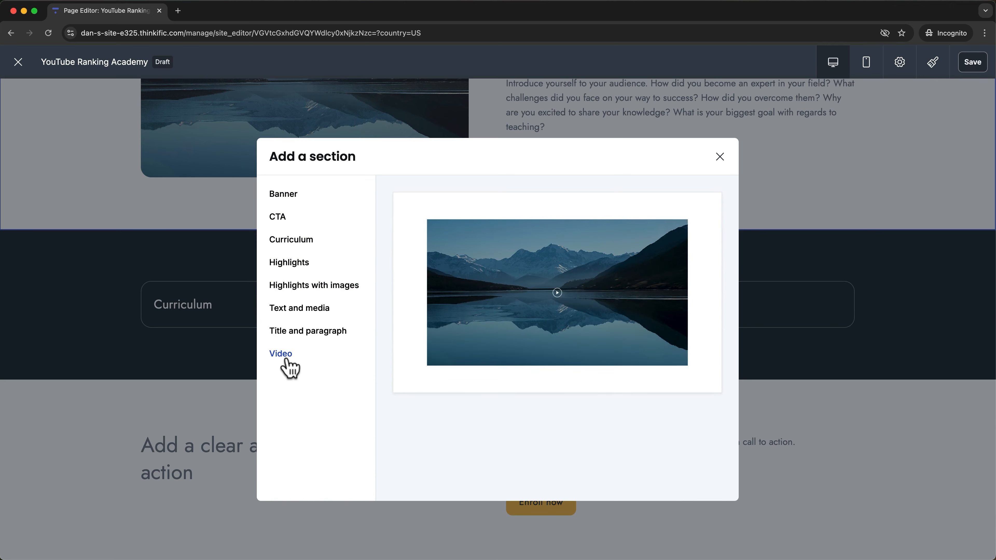
pyautogui.click(642, 262)
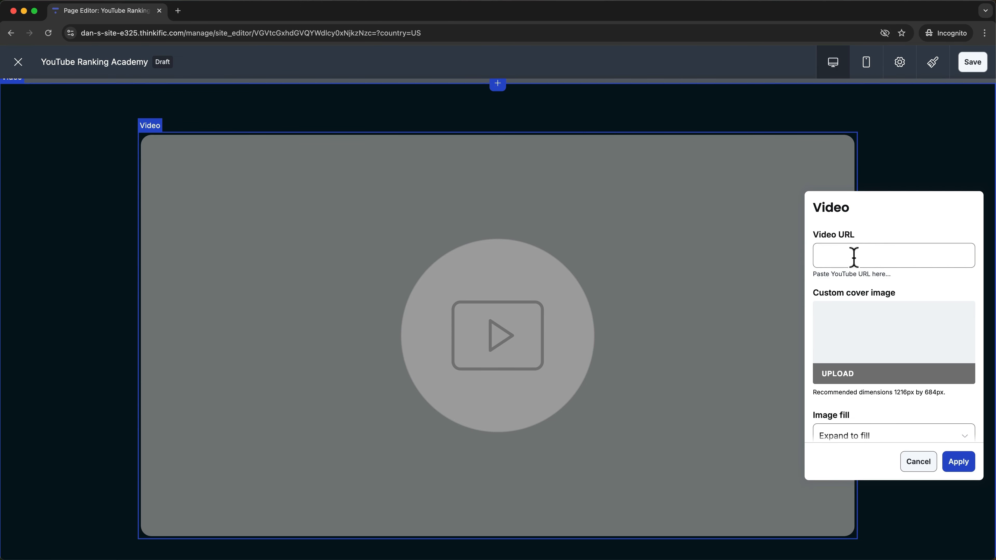
# Upload Thumb_0.png from Course Assets as the Video section's custom cover image and apply it.
pyautogui.click(844, 376)
pyautogui.click(494, 282)
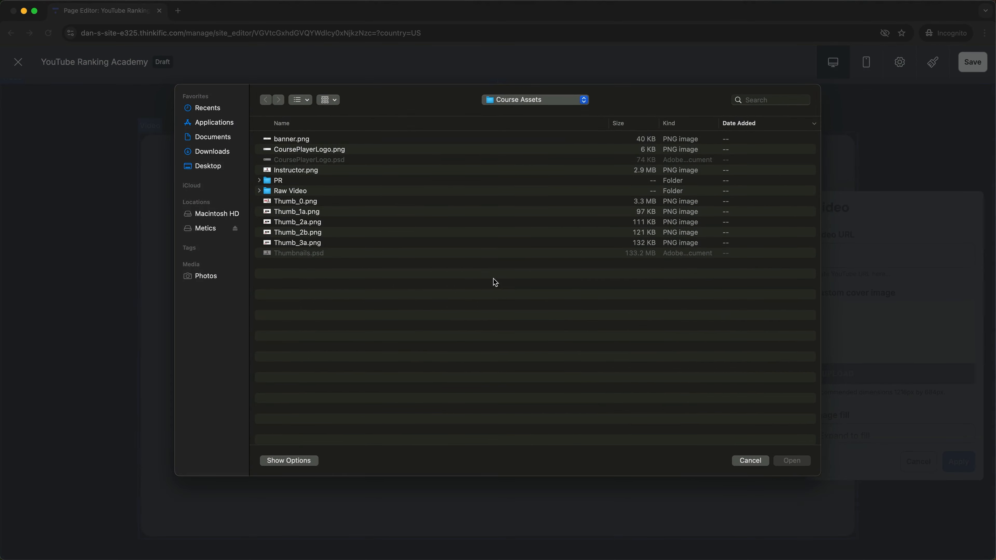
pyautogui.click(365, 201)
pyautogui.click(781, 459)
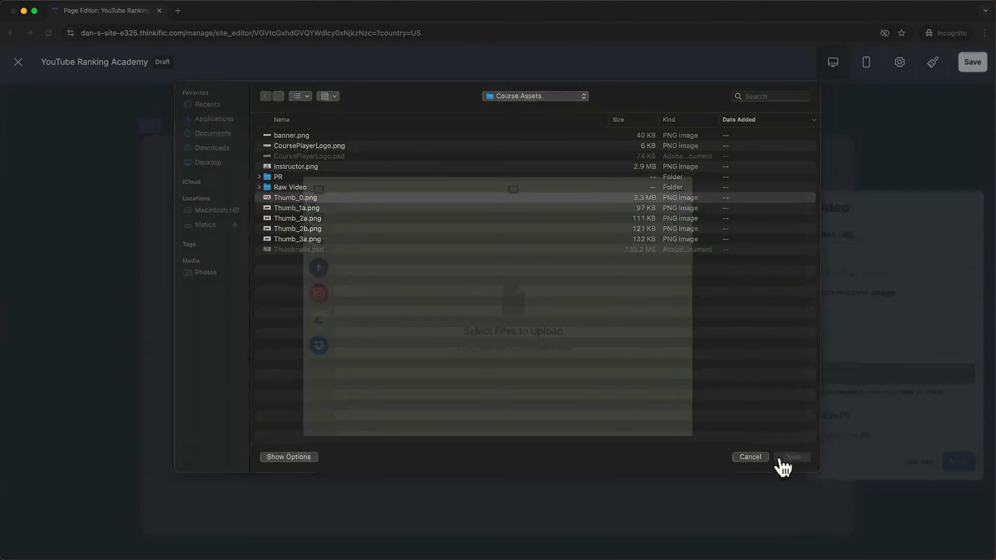
pyautogui.scroll(-1, 922, 304)
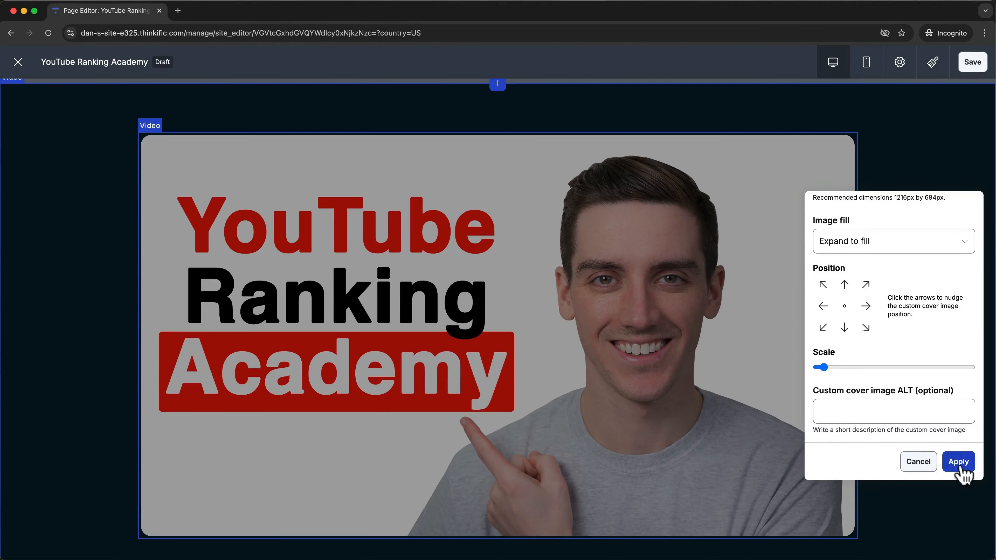
pyautogui.click(959, 462)
pyautogui.scroll(-5, 834, 345)
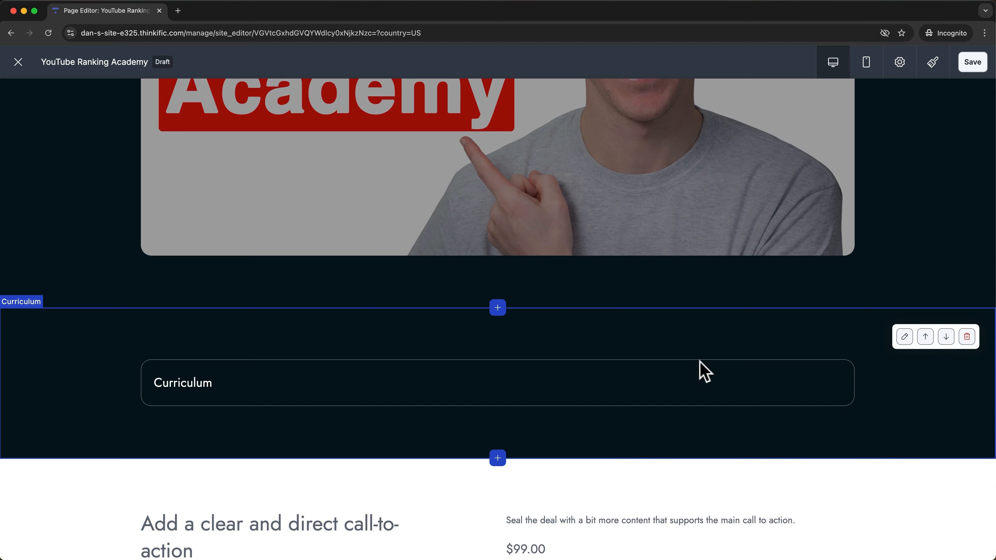
pyautogui.scroll(15, 701, 370)
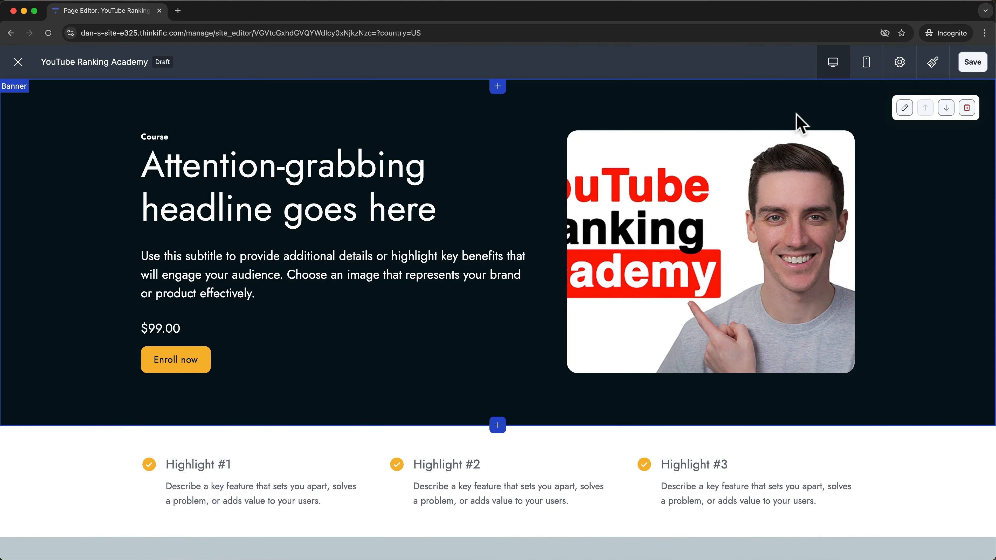
pyautogui.click(866, 65)
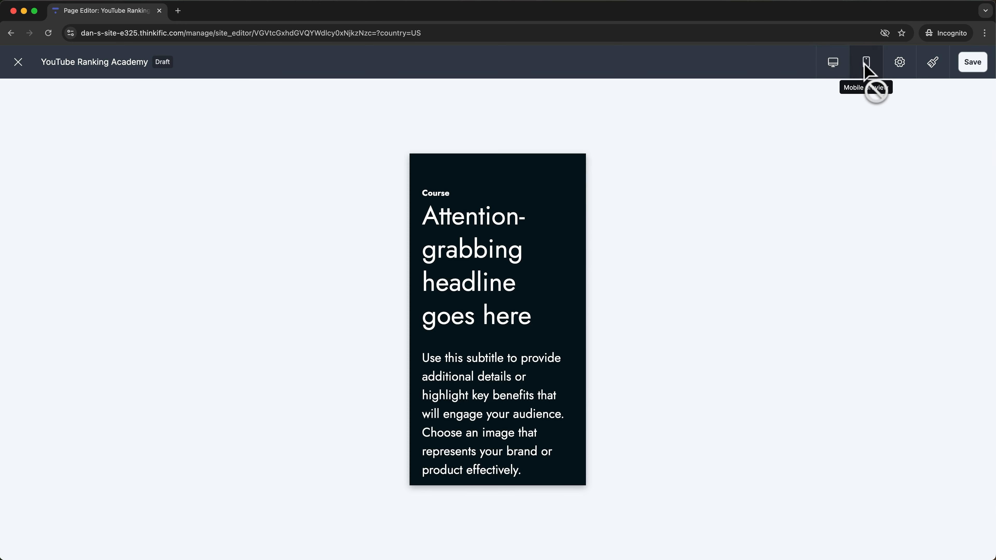
pyautogui.scroll(-5, 536, 314)
pyautogui.scroll(-15, 543, 316)
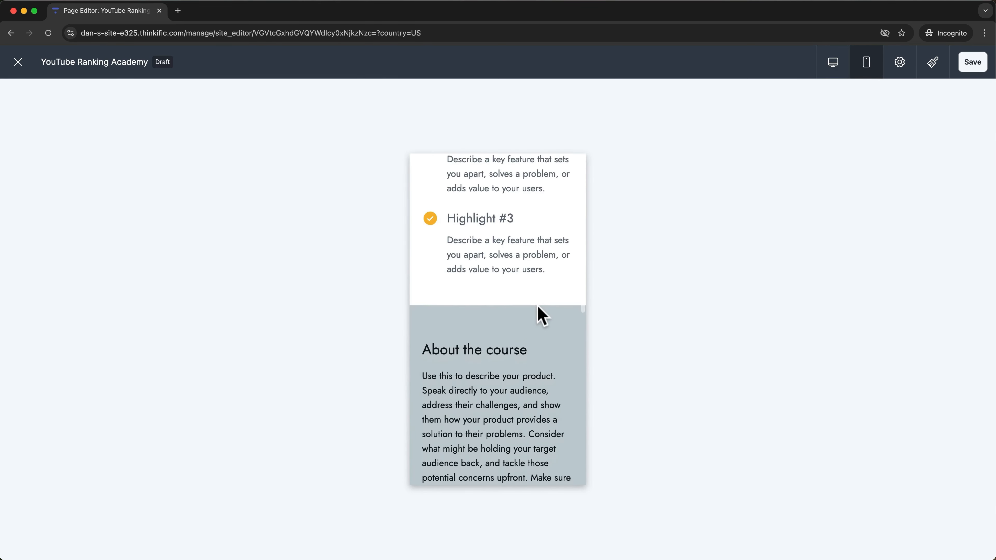
pyautogui.scroll(20, 538, 310)
pyautogui.click(838, 63)
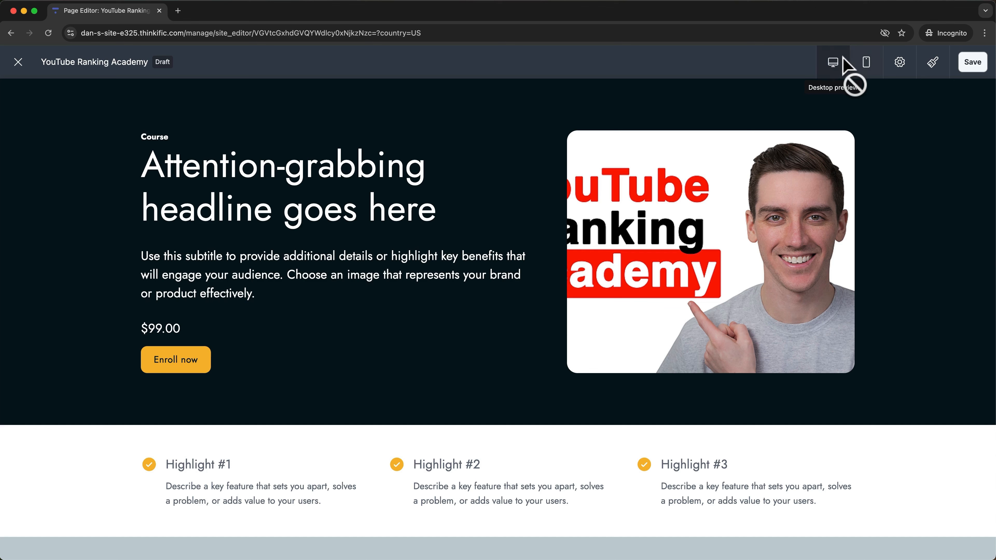
# Switch the landing page to the Header/Content/Footer layout and save it.
pyautogui.click(901, 63)
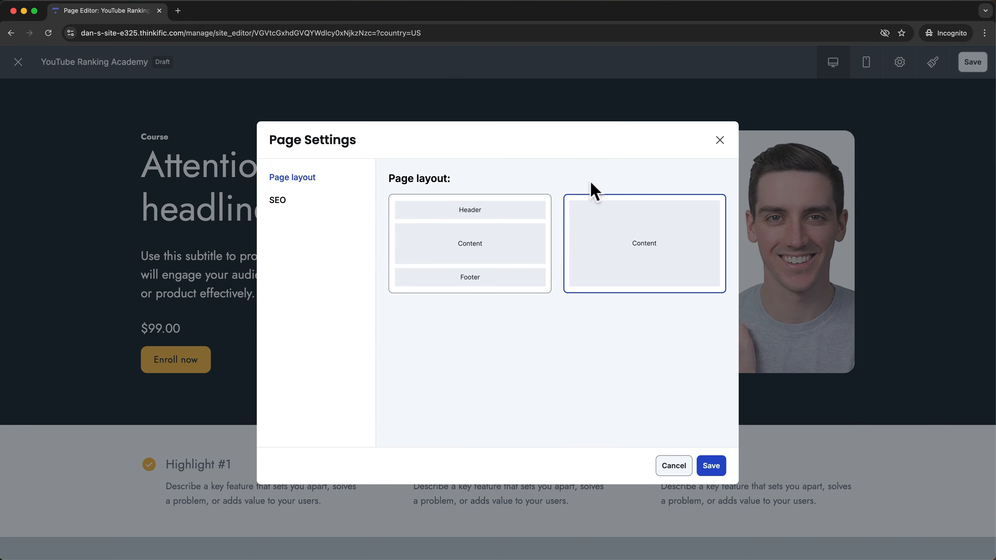
pyautogui.click(457, 261)
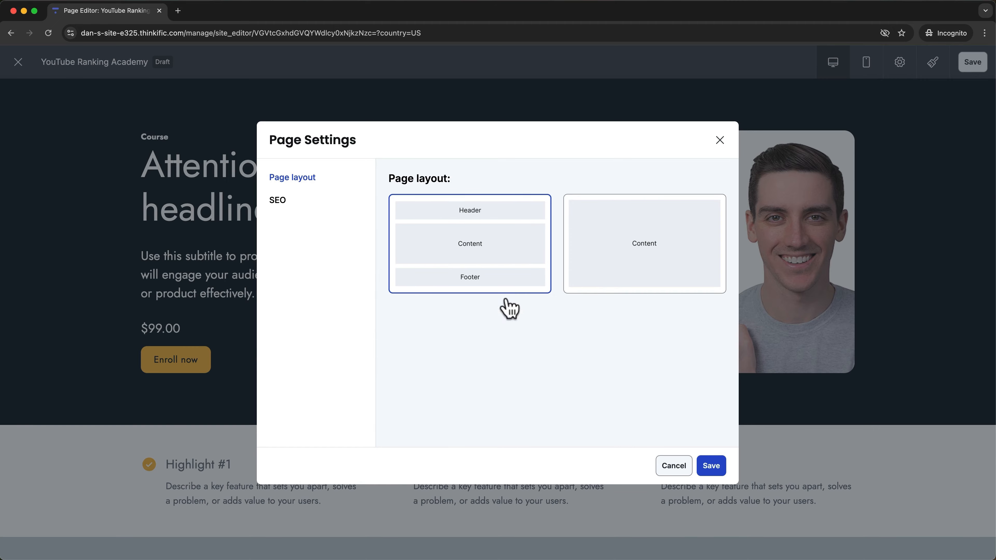
pyautogui.click(711, 466)
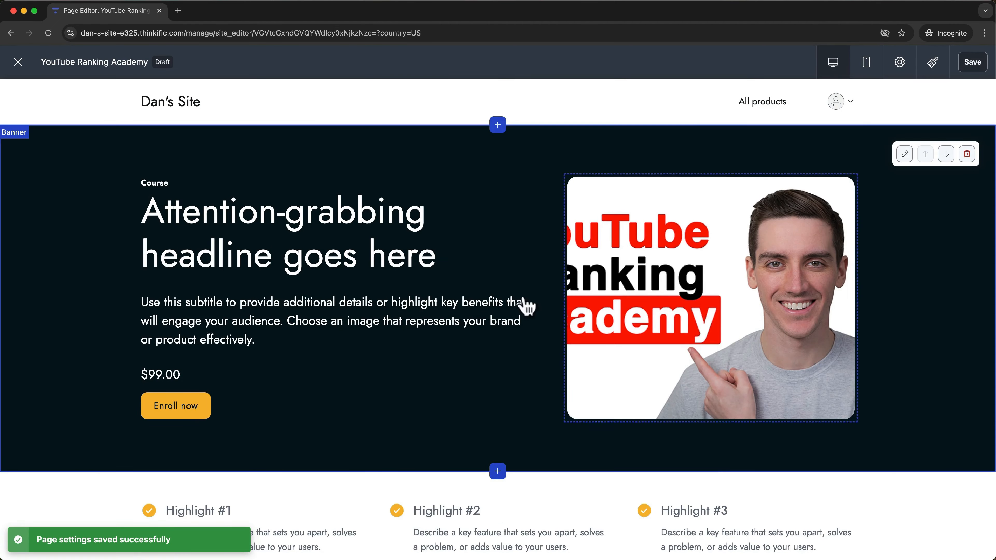
pyautogui.scroll(-10, 429, 298)
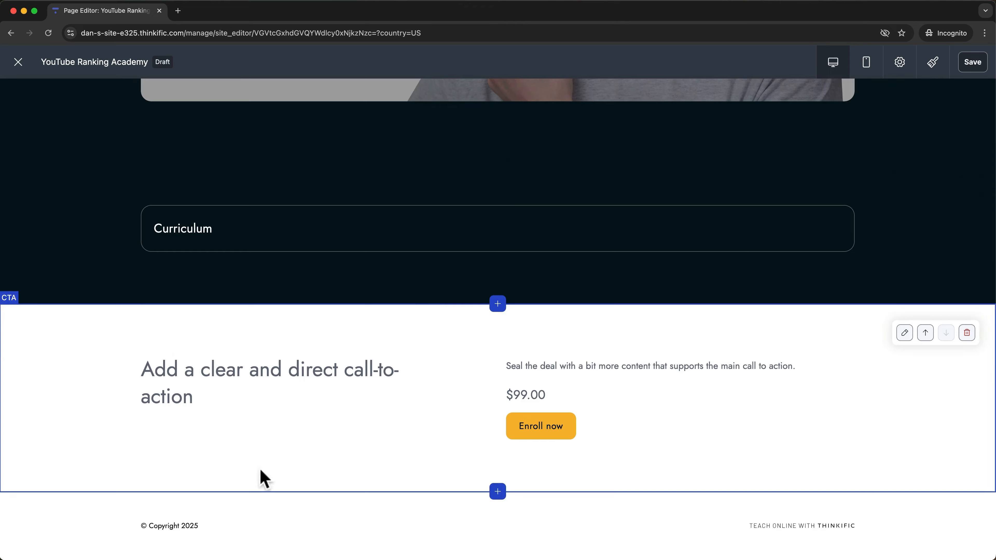
pyautogui.scroll(2, 336, 409)
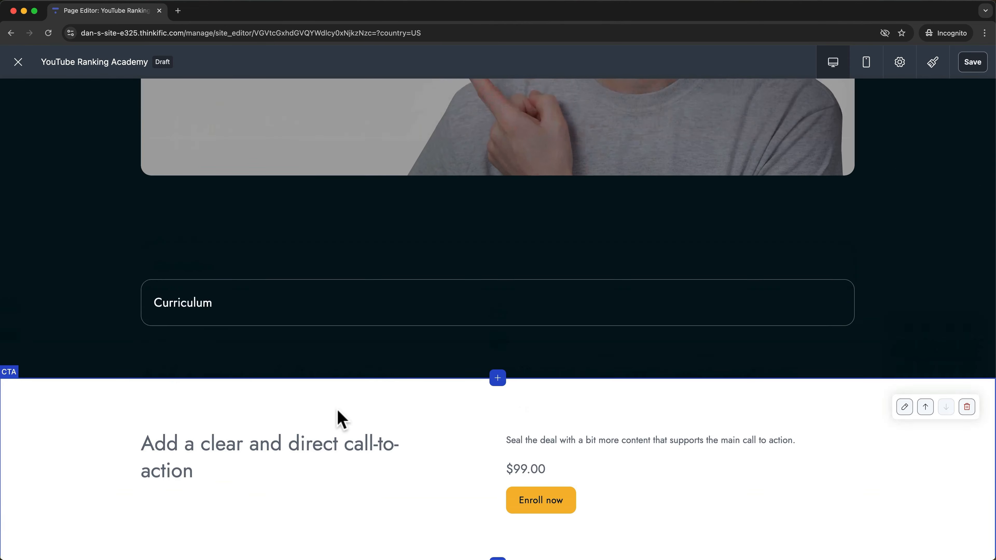
pyautogui.scroll(6, 337, 410)
pyautogui.scroll(-1, 623, 244)
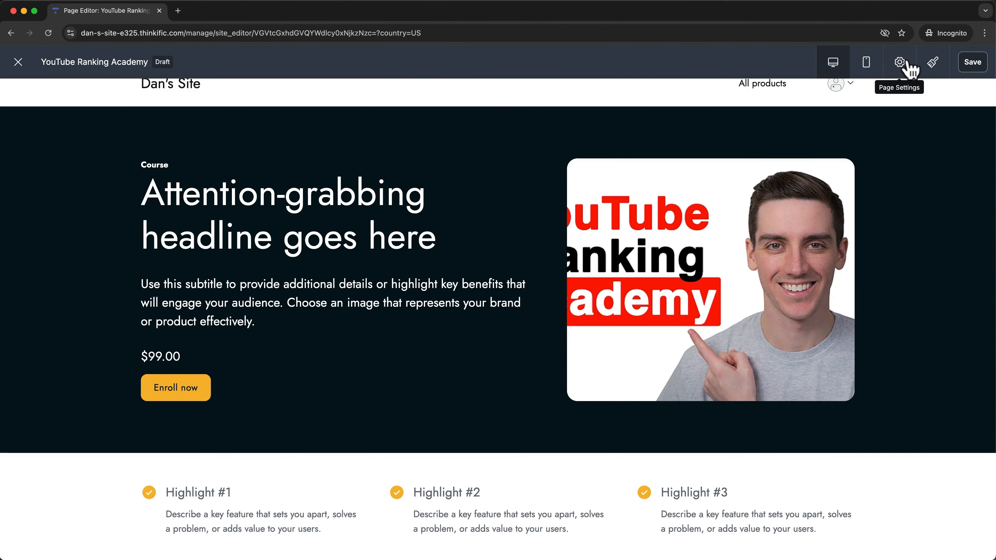
pyautogui.click(899, 61)
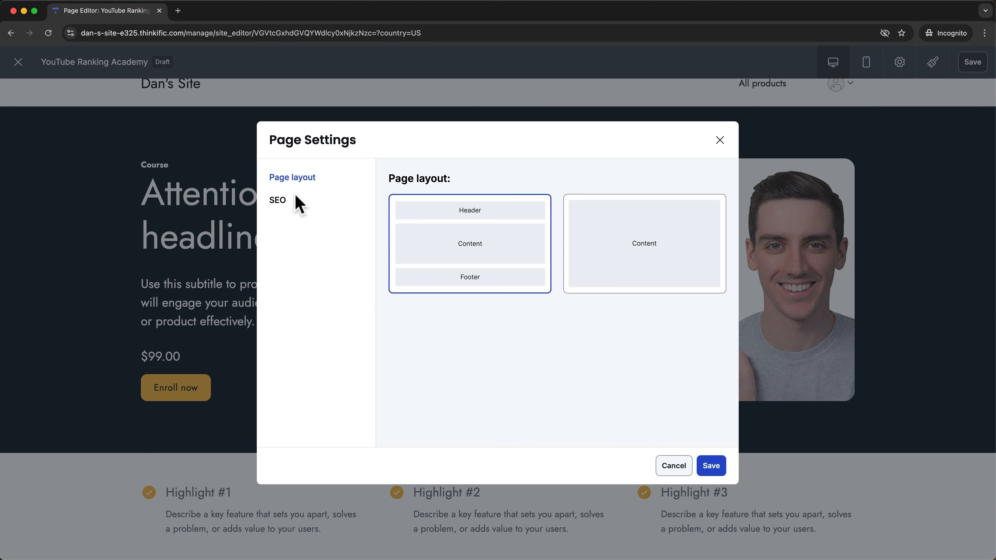
# Add SEO keywords 'youtube, youtube strategy, youtube course' to the page settings and save.
pyautogui.click(281, 201)
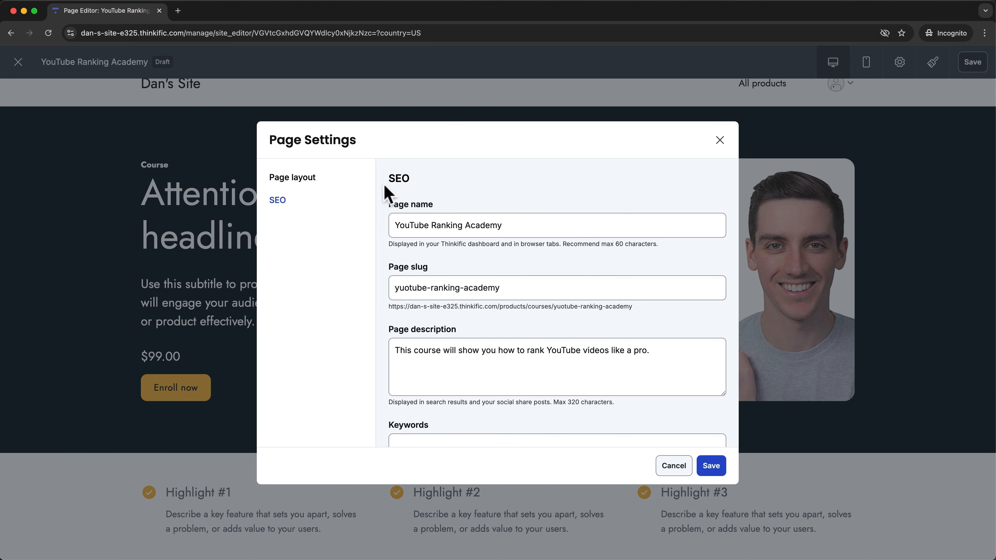
pyautogui.scroll(-3, 666, 270)
pyautogui.click(690, 280)
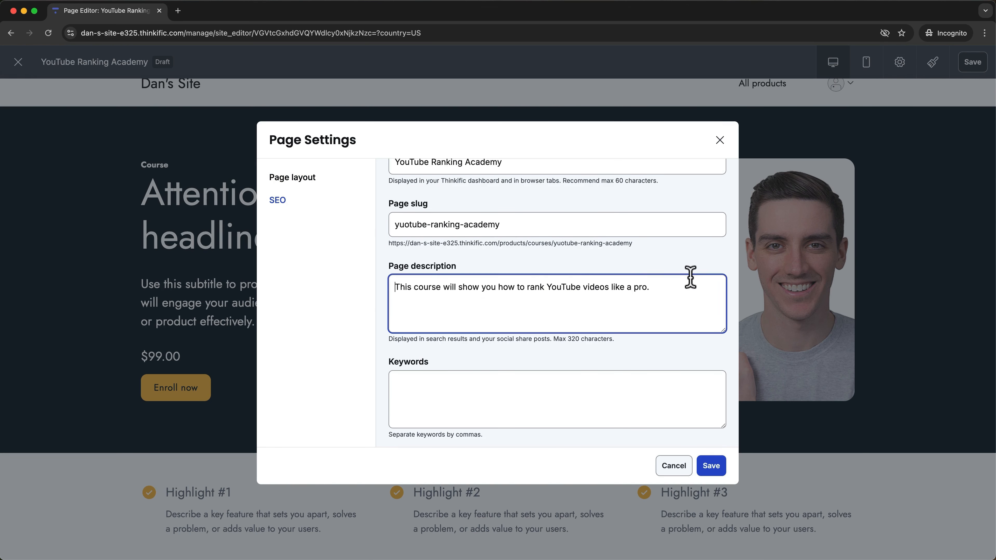
pyautogui.tripleClick(593, 303)
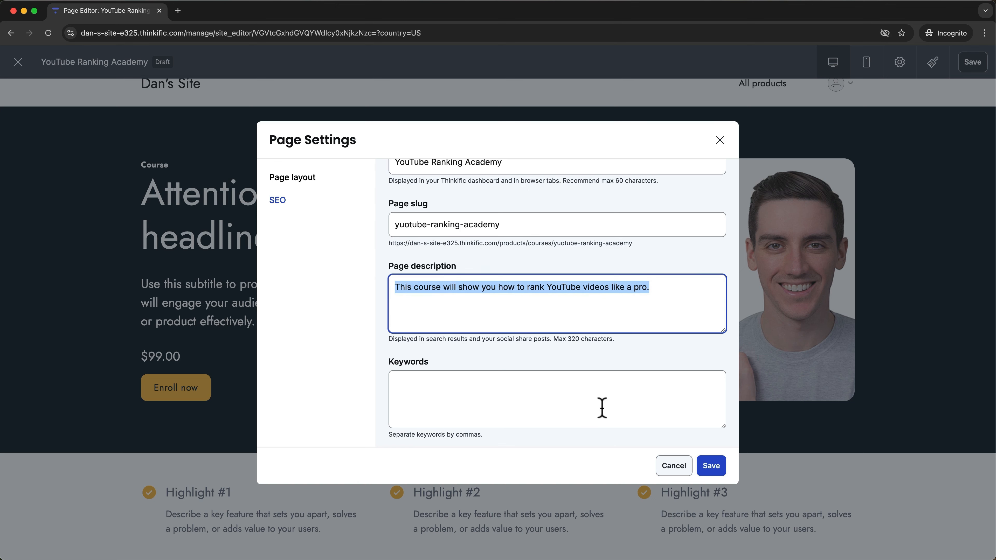
pyautogui.click(547, 408)
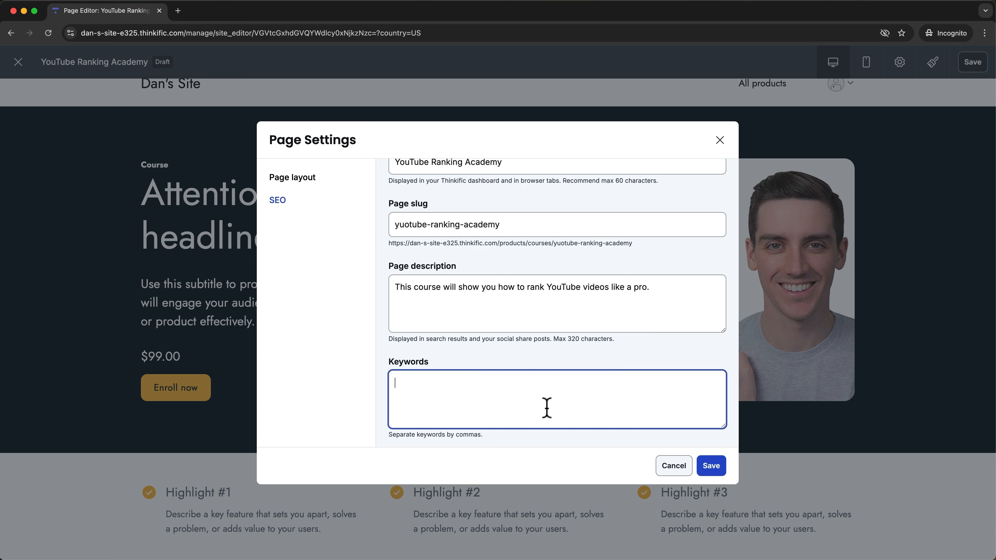
pyautogui.write('youtube, youtube strategy, youtube course')
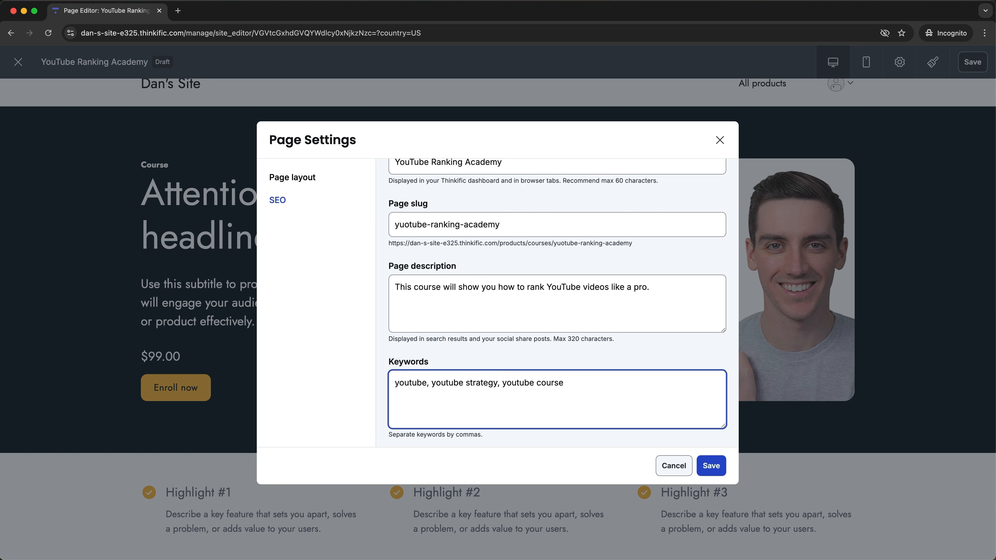
pyautogui.click(720, 466)
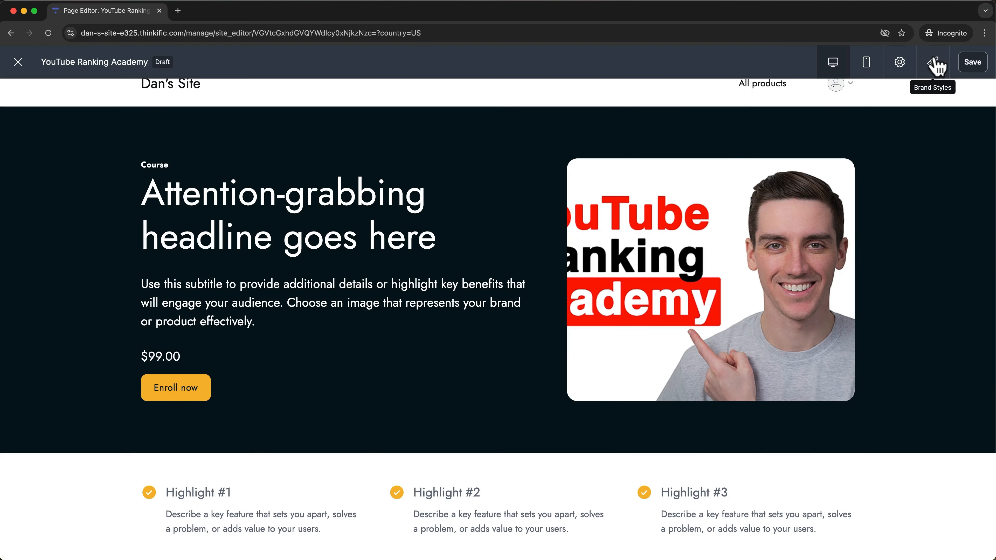
pyautogui.click(932, 62)
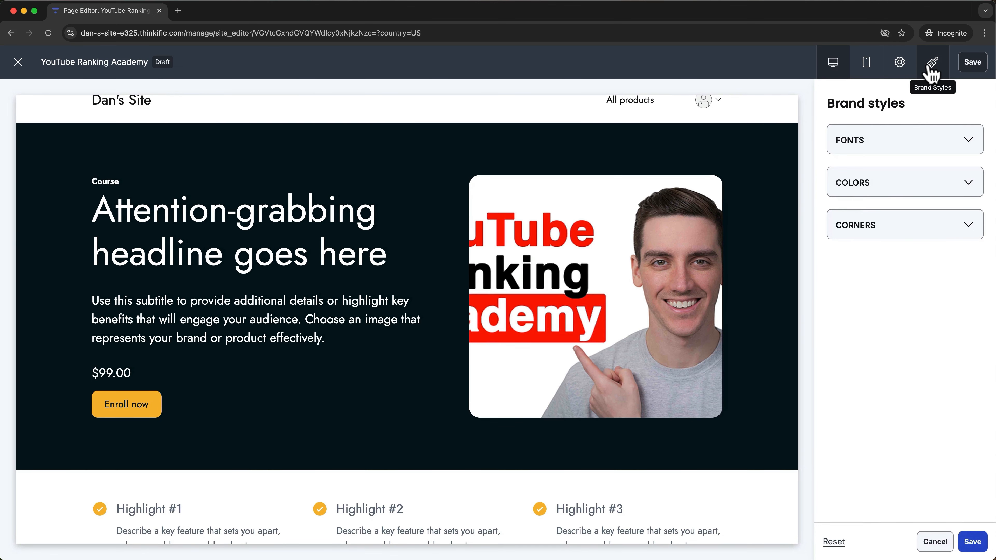
# Check the brand fonts (Jost) and colours (yellow primary button), then expand Corners.
pyautogui.click(930, 139)
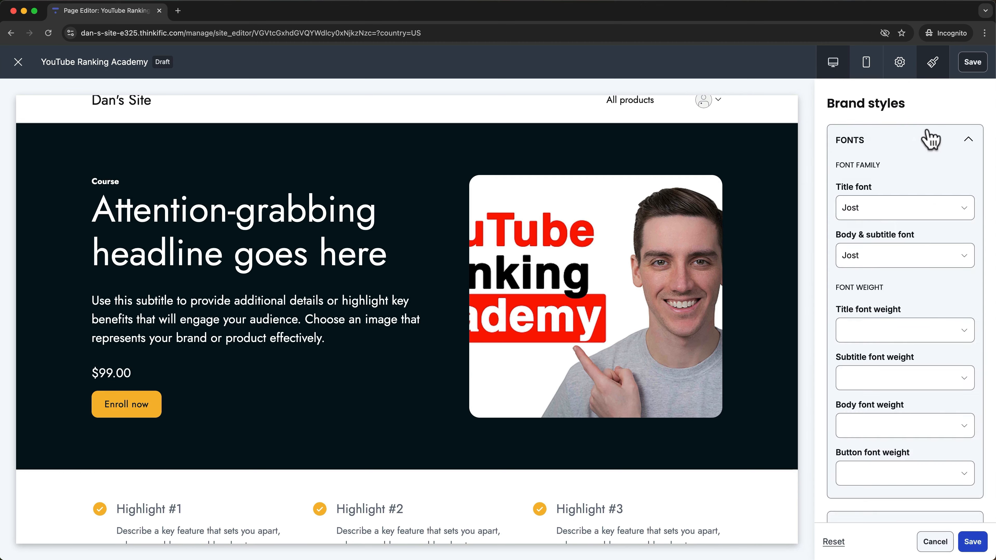
pyautogui.scroll(-3, 935, 155)
pyautogui.scroll(3, 935, 153)
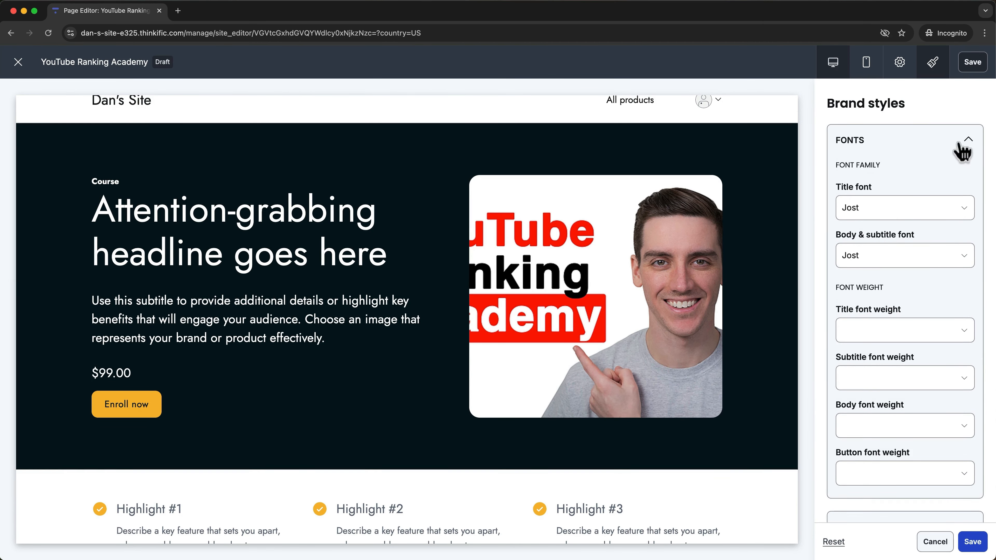
pyautogui.click(961, 142)
pyautogui.click(960, 188)
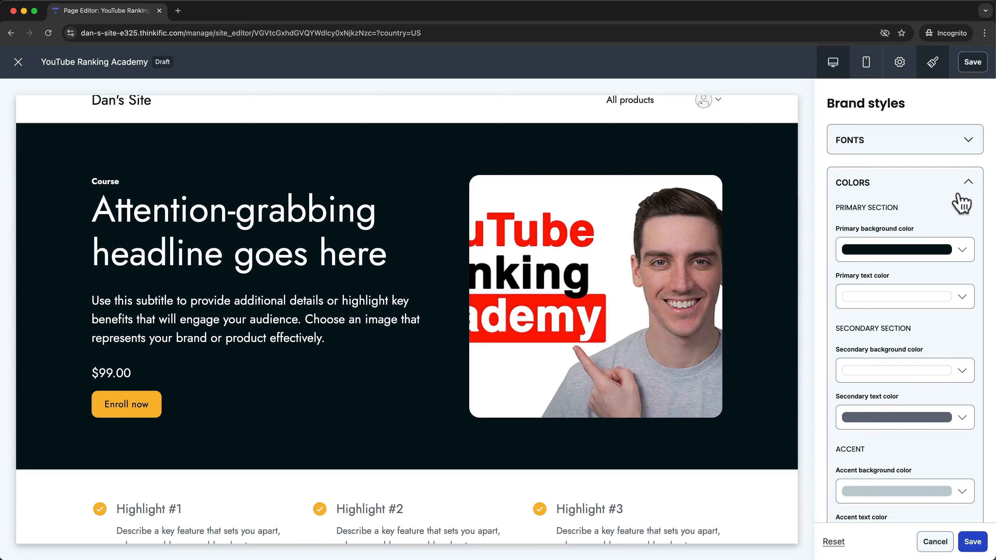
pyautogui.scroll(-10, 947, 257)
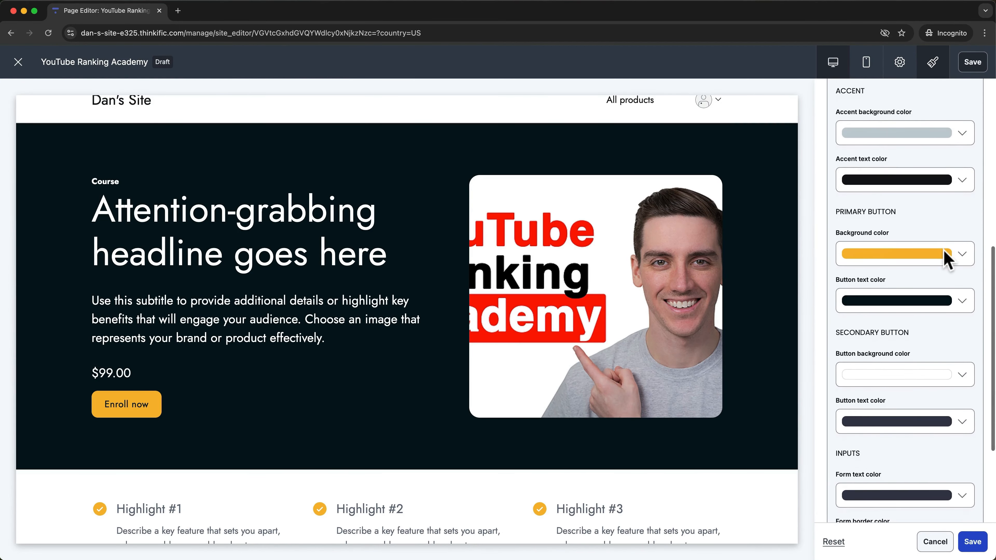
pyautogui.scroll(-5, 946, 257)
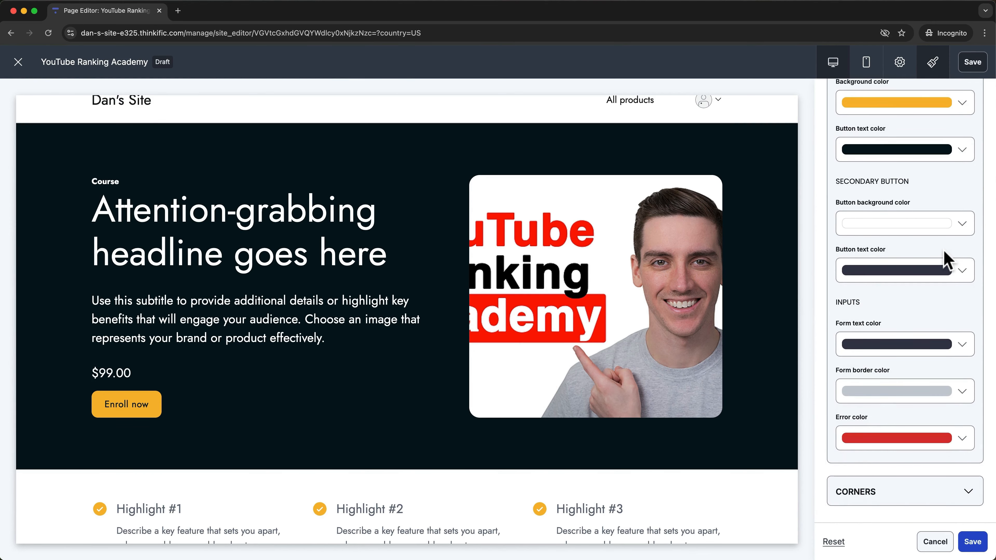
pyautogui.click(962, 496)
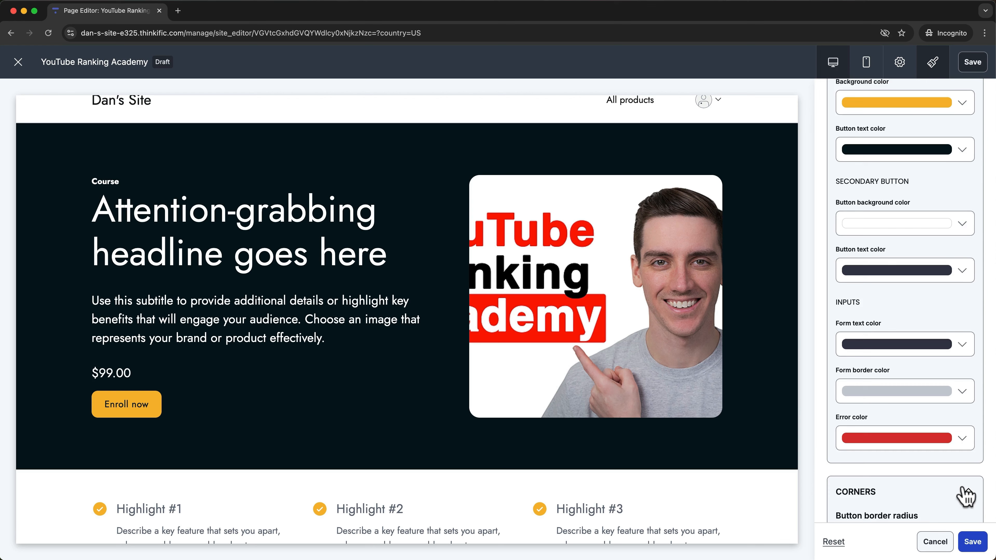
# Set button border radius from 12 to 0 and surface radius from 20 to 0, then save.
pyautogui.scroll(-5, 947, 428)
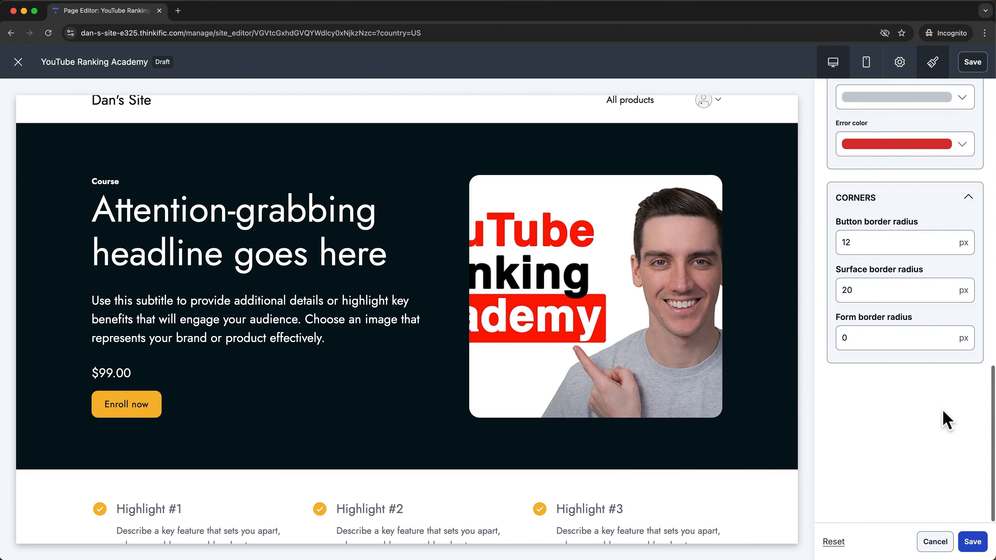
pyautogui.doubleClick(881, 244)
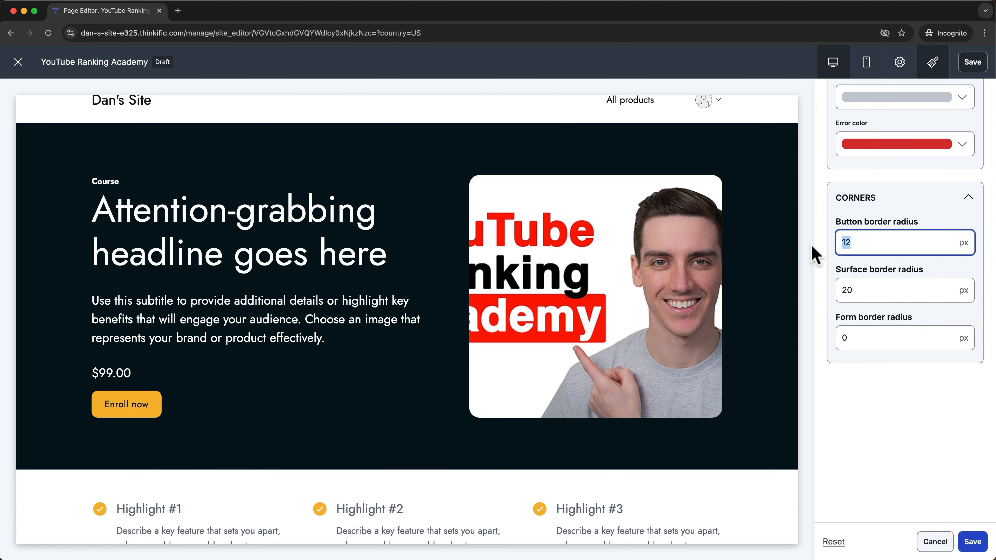
pyautogui.write('0')
pyautogui.click(869, 289)
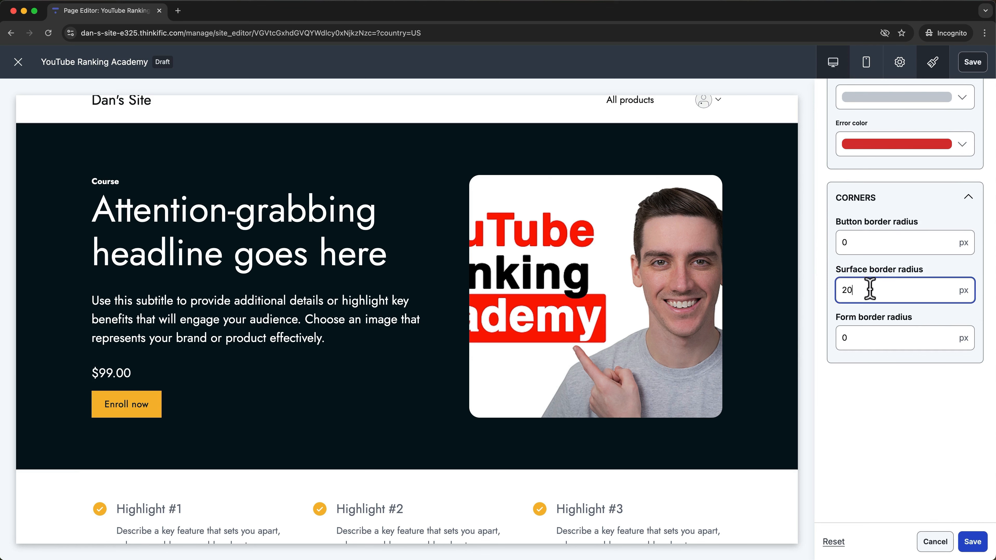
pyautogui.moveTo(869, 289); pyautogui.dragTo(843, 290)
pyautogui.write('0')
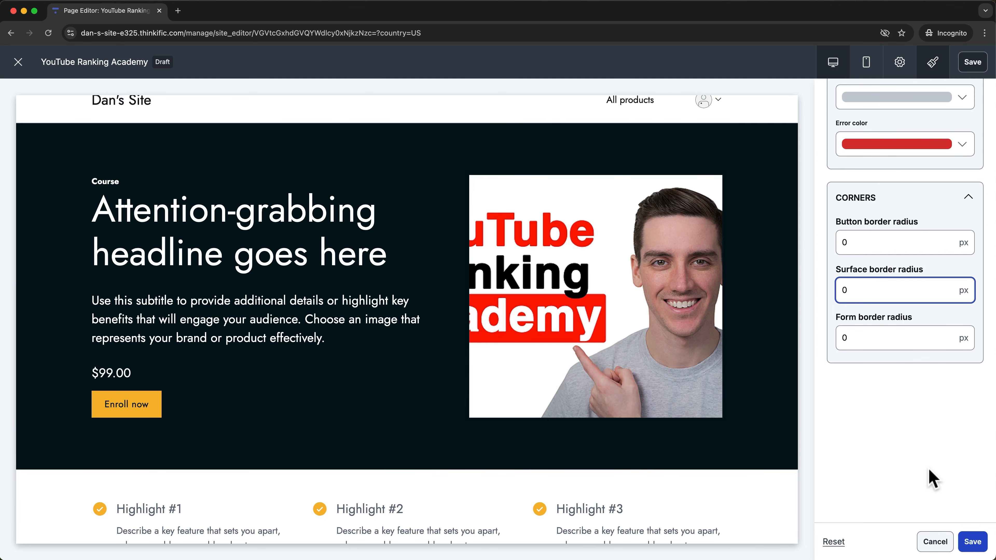
pyautogui.click(971, 541)
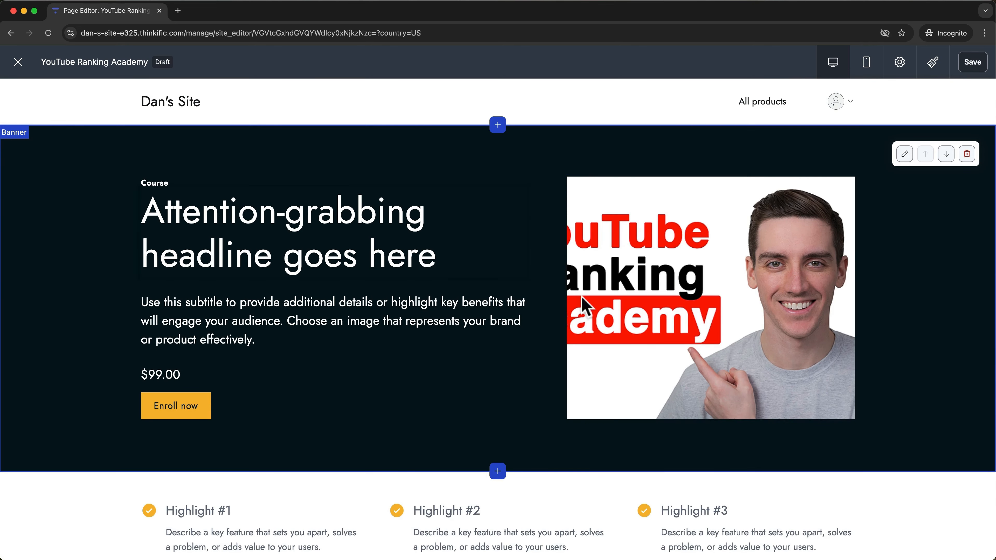
# Replace the banner photo with the uploaded CoursePlayerLogo.png YouTube Ranking Academy logo.
pyautogui.click(673, 245)
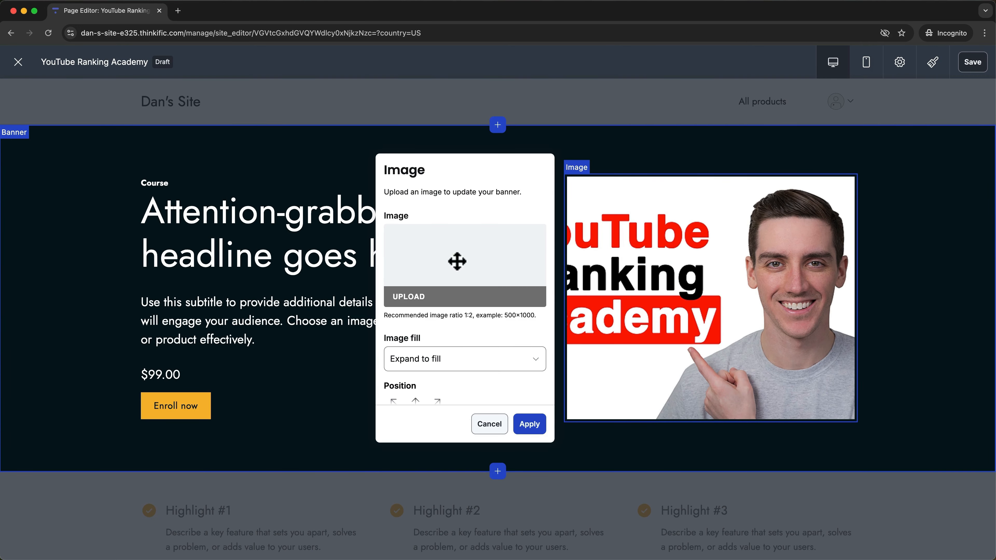
pyautogui.click(418, 303)
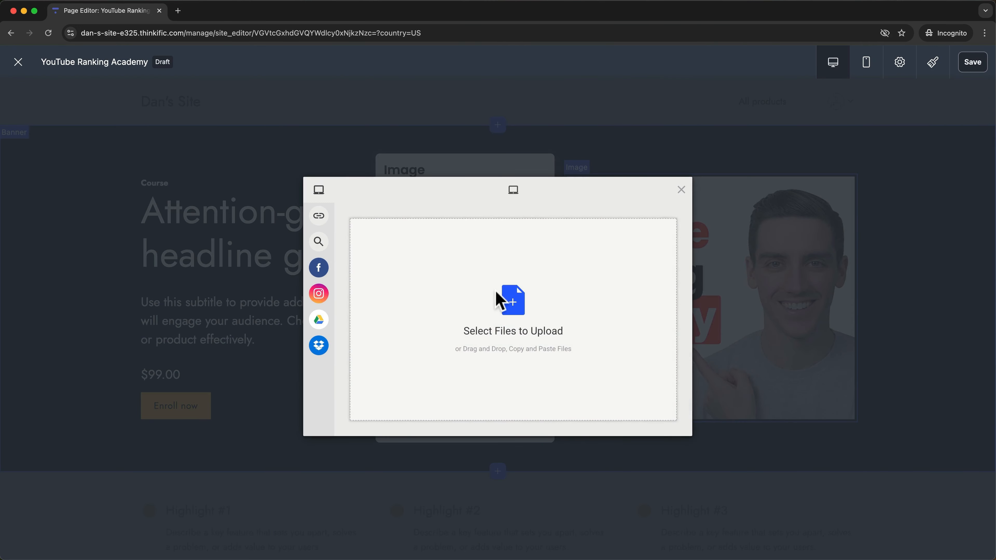
pyautogui.click(495, 292)
pyautogui.click(346, 151)
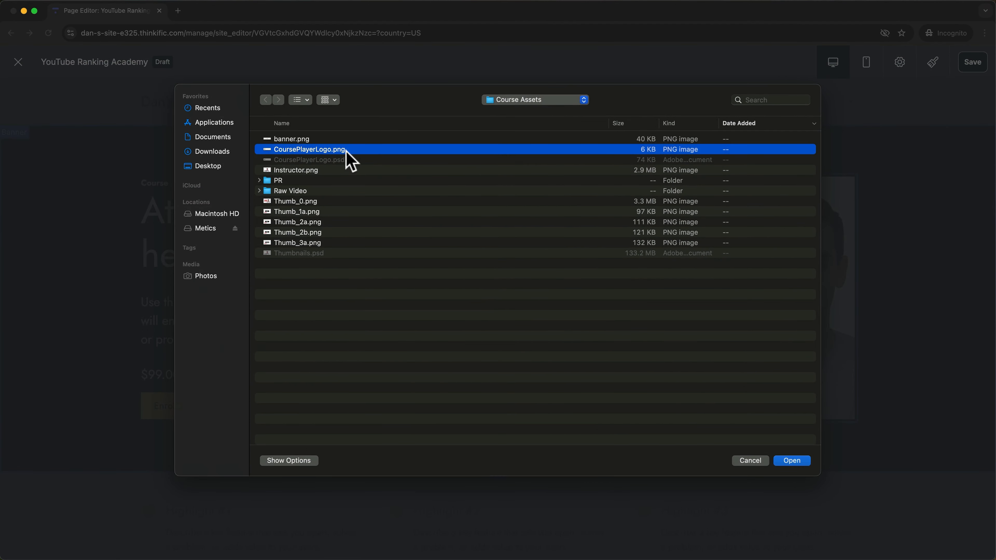
pyautogui.doubleClick(347, 151)
pyautogui.click(527, 422)
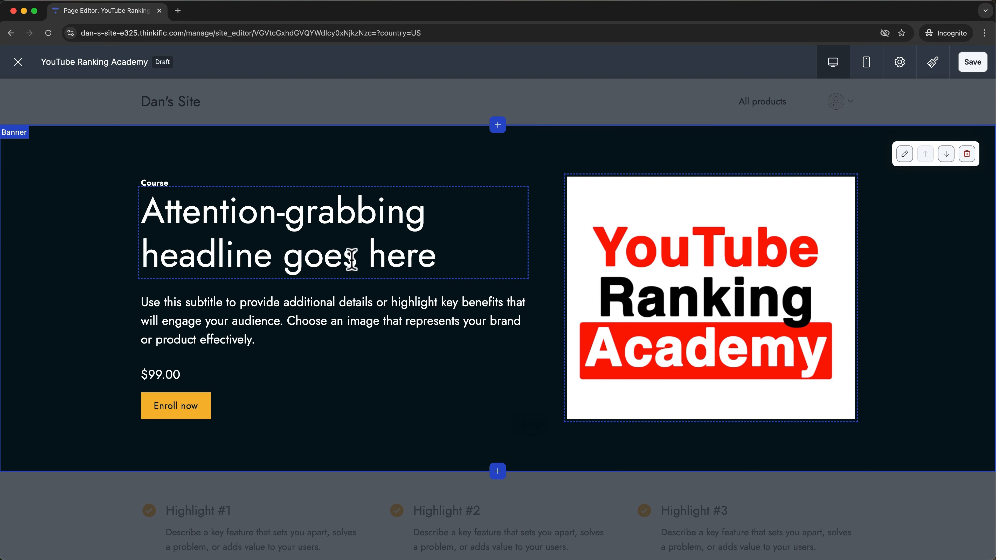
pyautogui.click(345, 242)
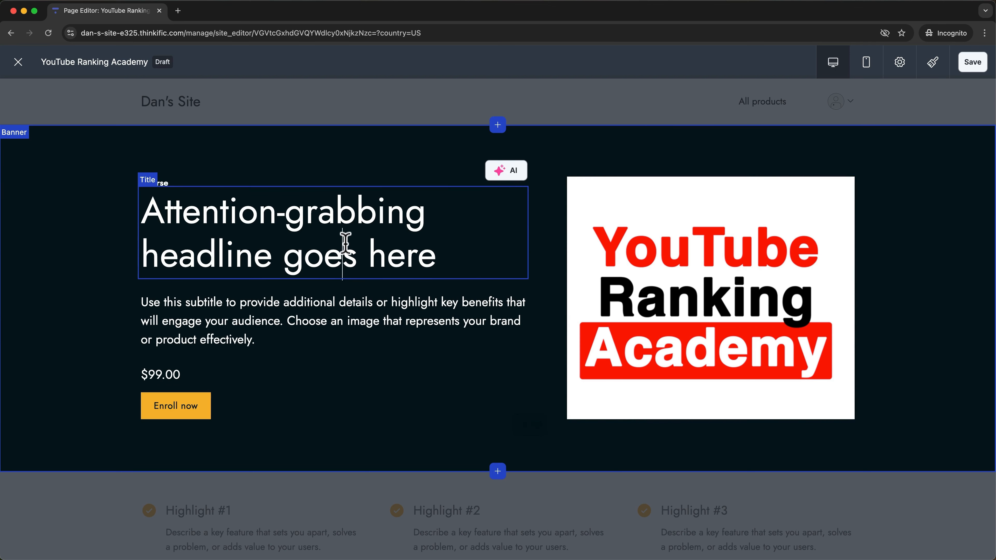
# Set up an AI headline rewrite with a Friendly tone and context 'Thito rank videos on YouTube'.
pyautogui.click(513, 175)
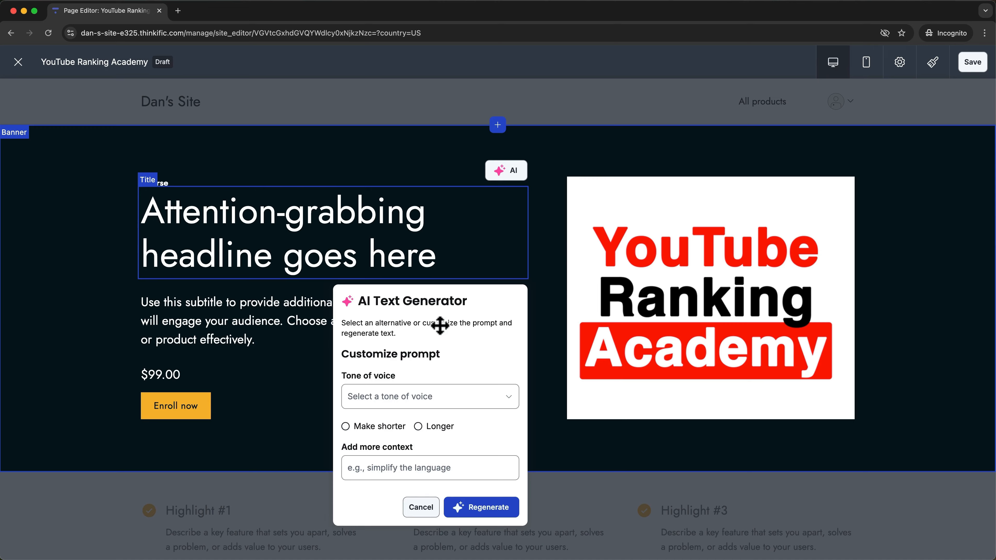
pyautogui.scroll(-2, 440, 325)
pyautogui.scroll(-3, 440, 326)
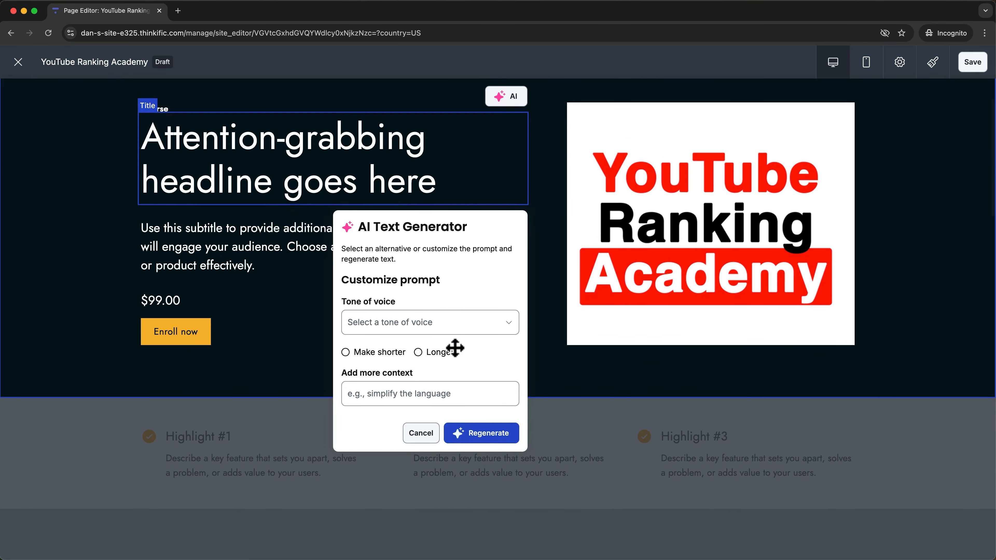
pyautogui.scroll(-2, 455, 347)
pyautogui.click(467, 298)
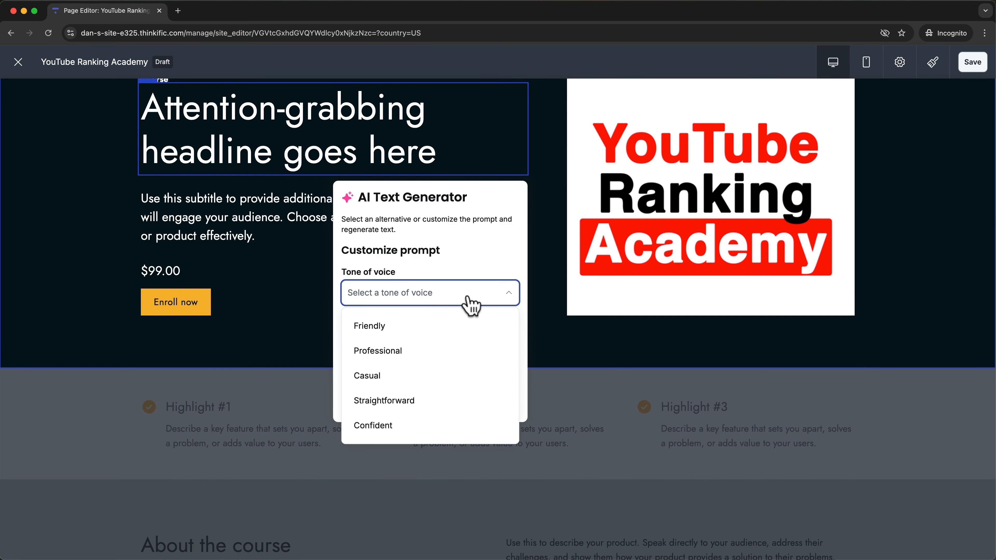
pyautogui.click(452, 326)
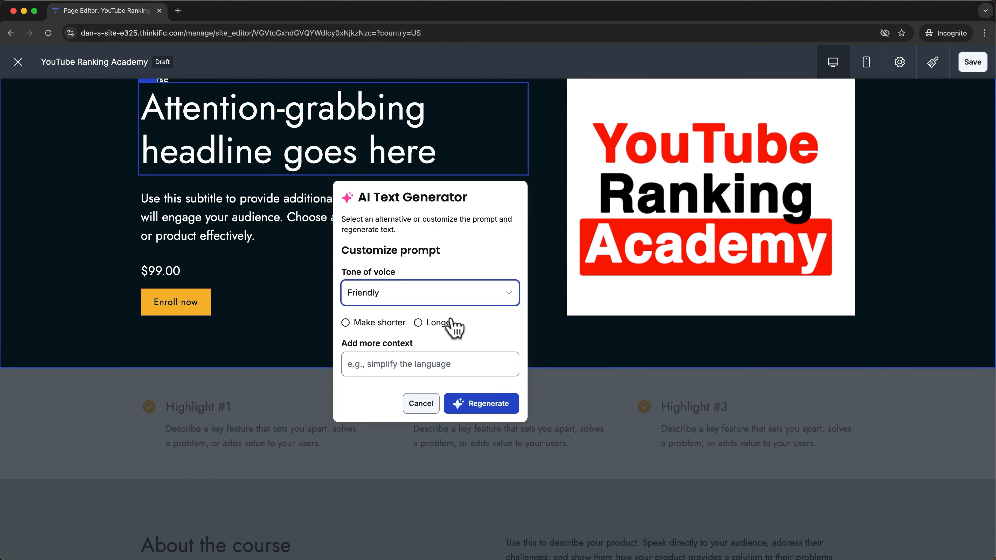
pyautogui.click(435, 360)
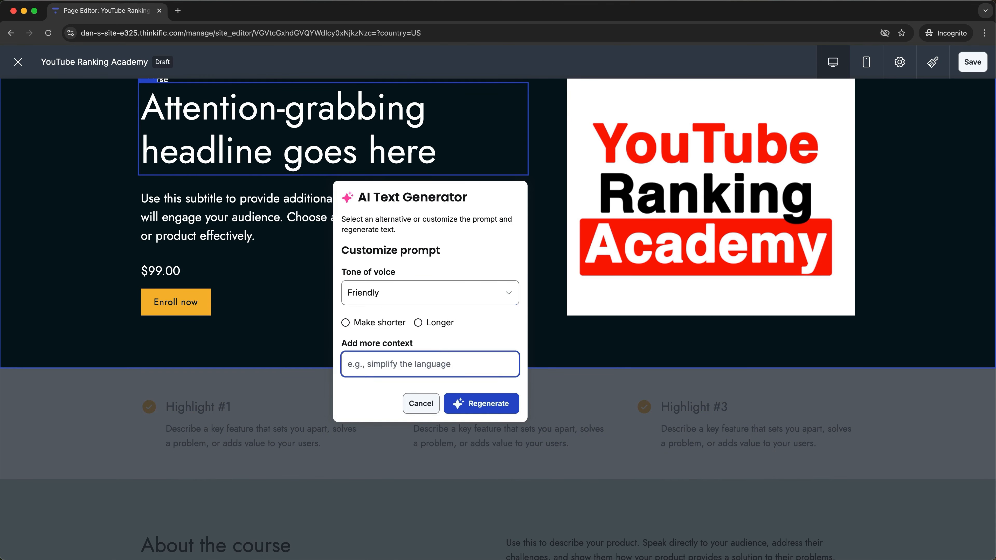
pyautogui.write('This a course to teach my')
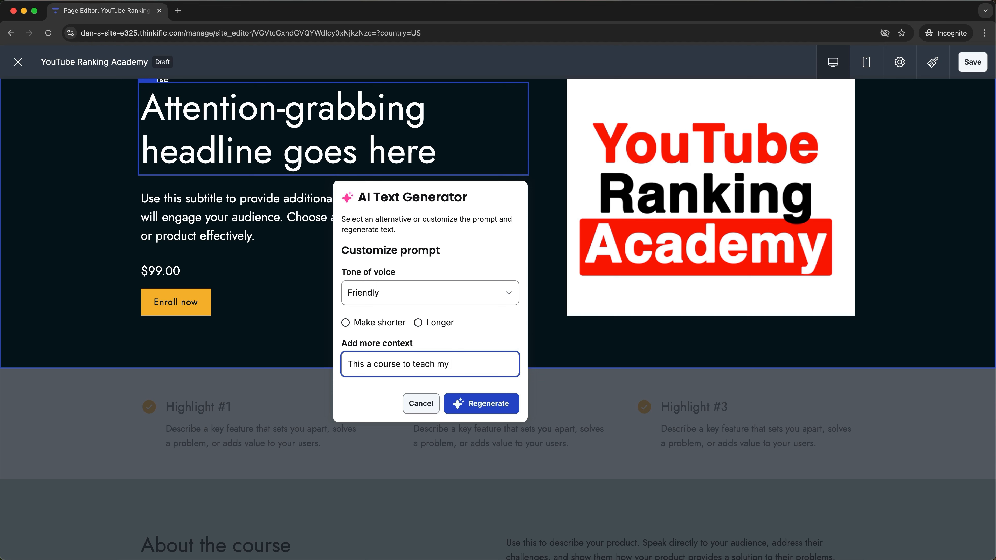
pyautogui.write('to r')
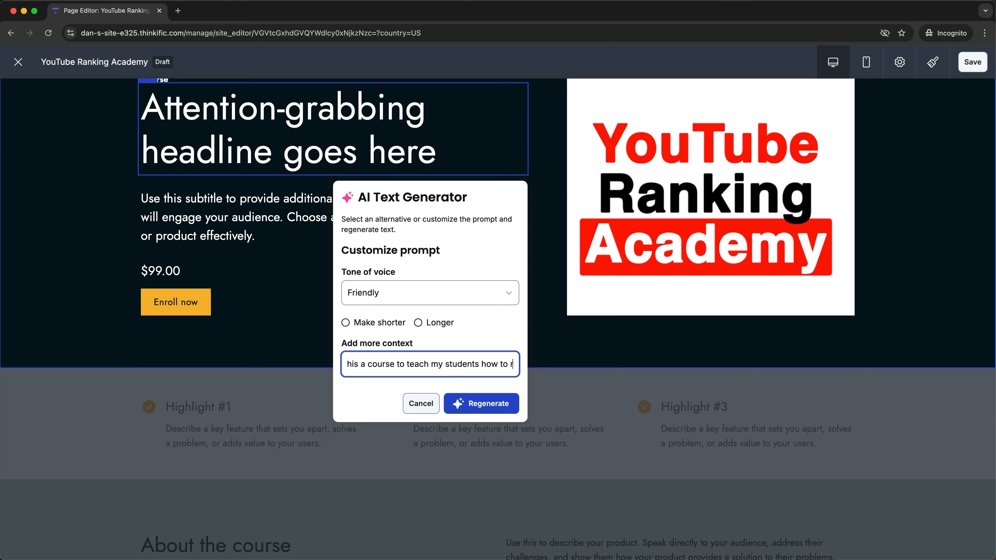
pyautogui.write('ank videos on YouTube')
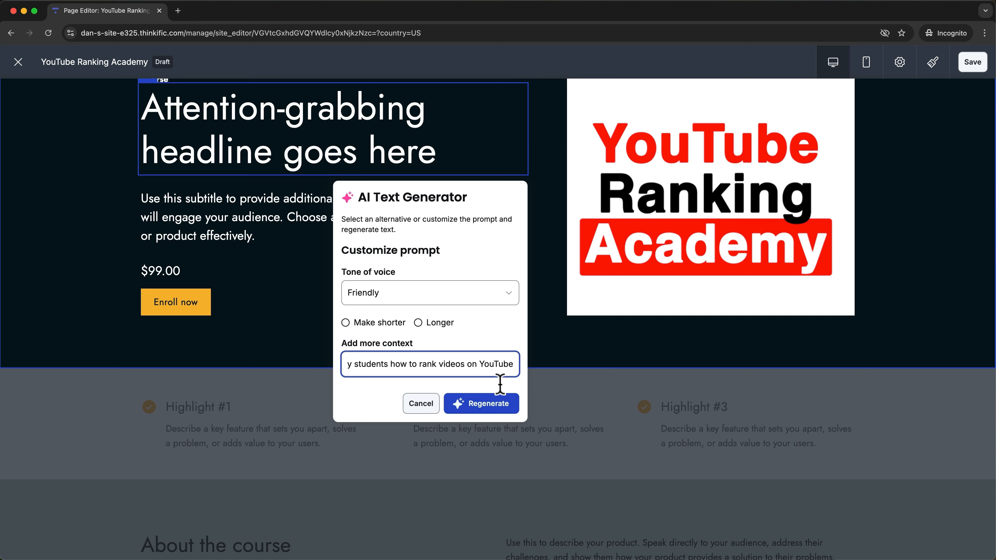
# Generate alternatives and apply 'Unlock the secrets to ranking videos on YouTube with this course'.
pyautogui.click(493, 407)
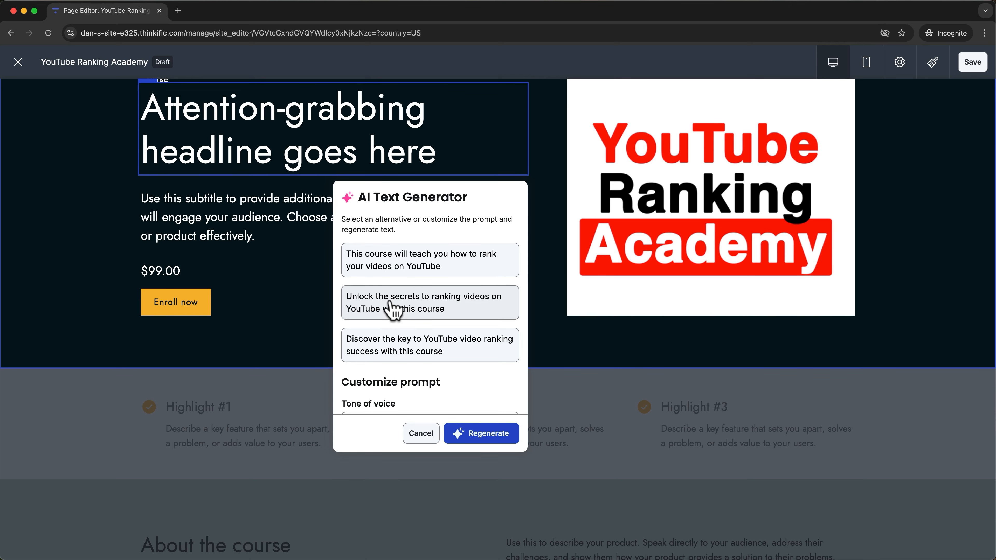
pyautogui.click(473, 306)
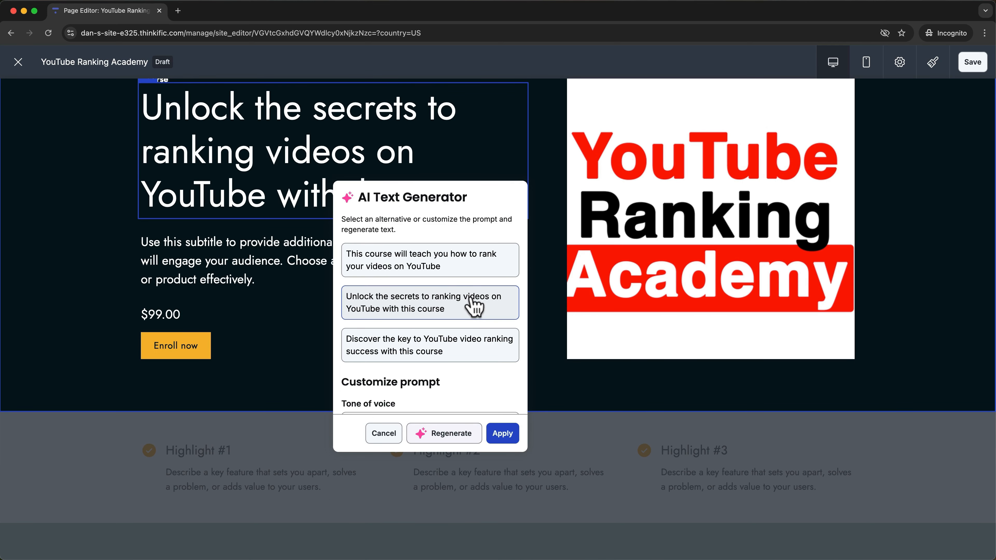
pyautogui.click(504, 434)
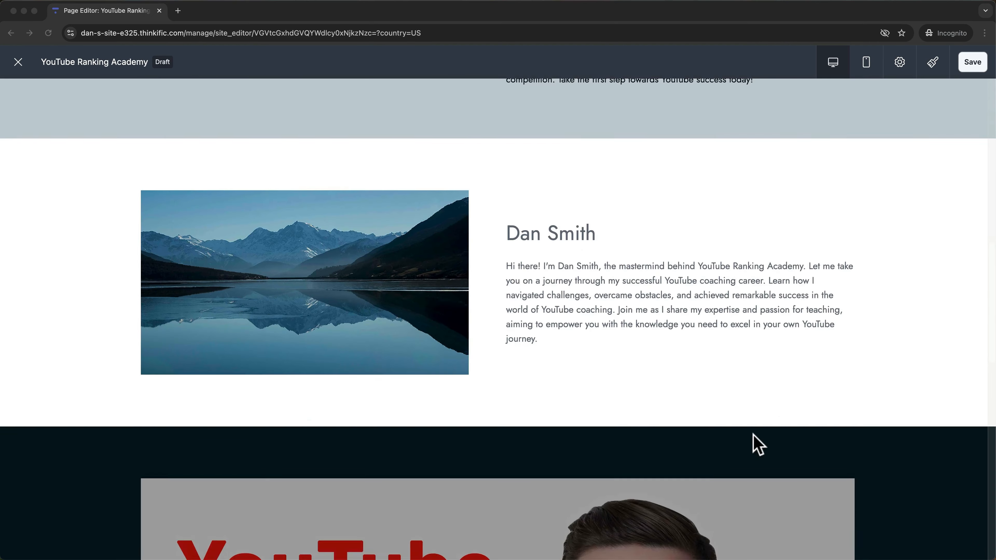
# Save the YouTube Ranking Academy landing page edits and exit the page editor.
pyautogui.scroll(10, 753, 435)
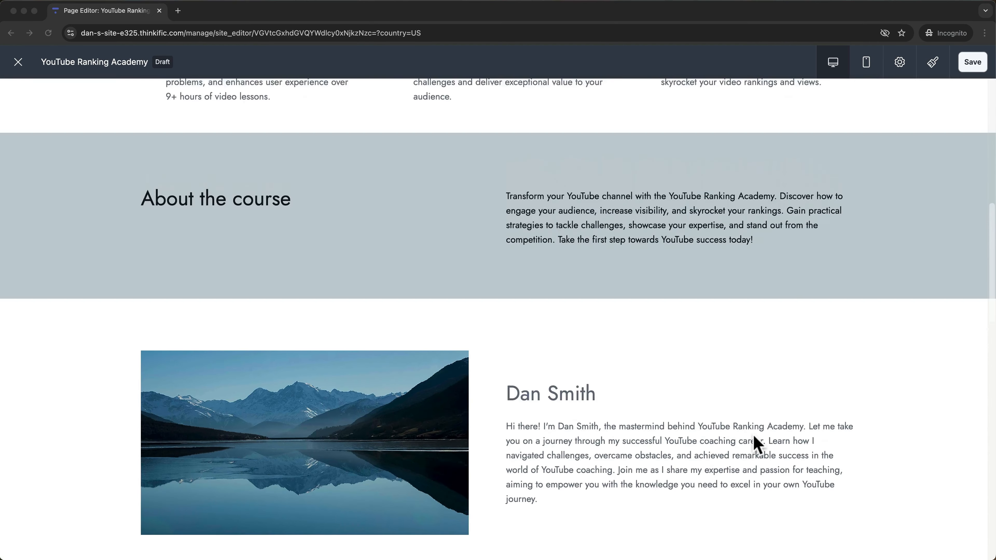
pyautogui.scroll(7, 753, 434)
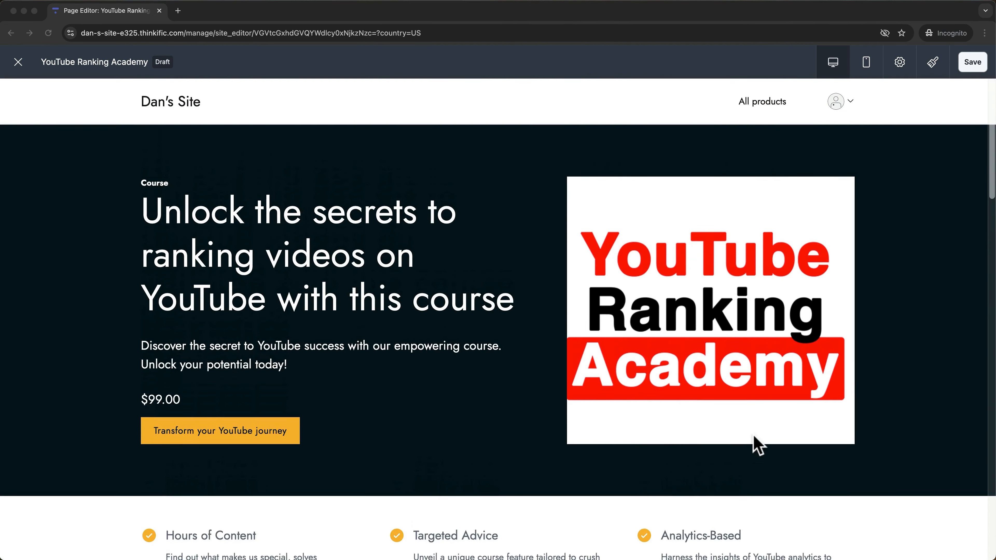
pyautogui.click(971, 63)
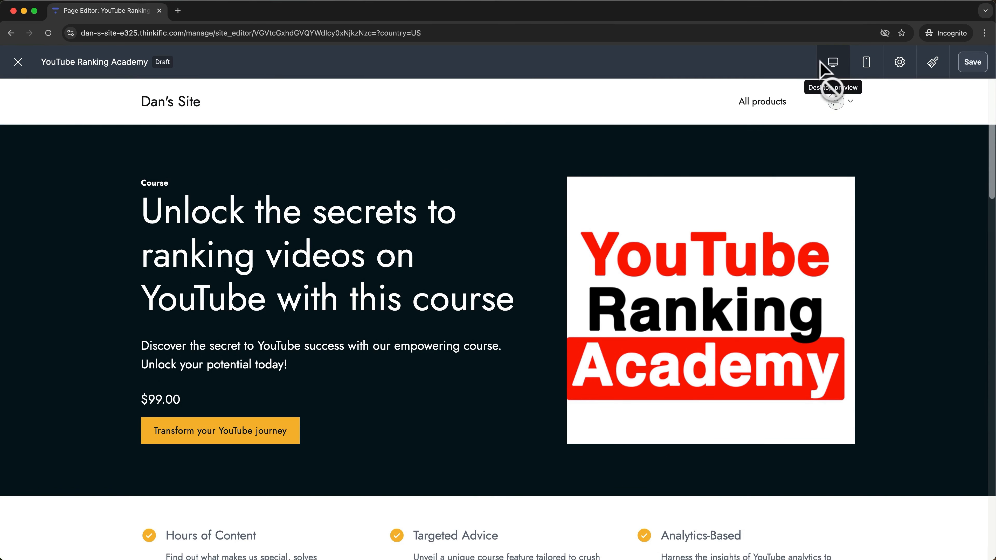
pyautogui.click(18, 61)
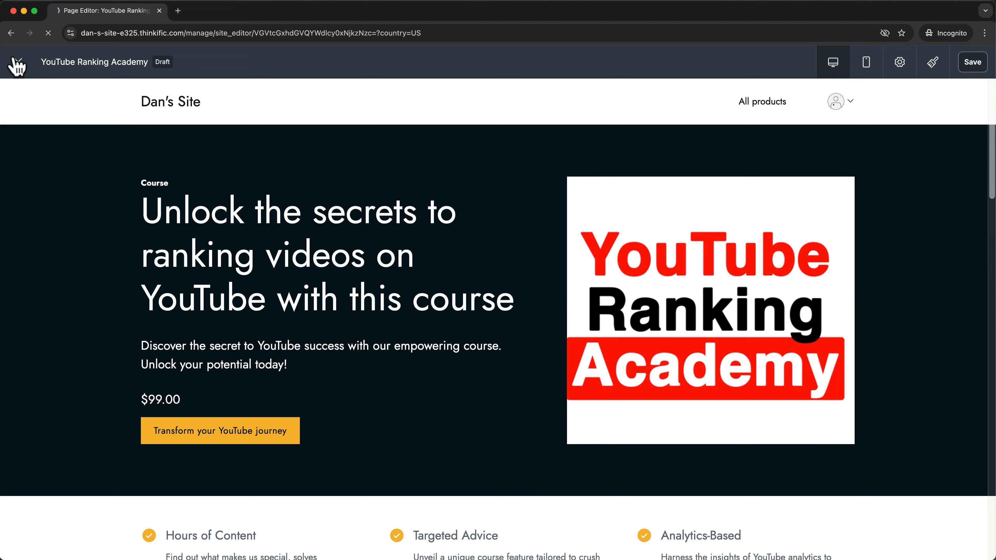
pyautogui.click(560, 112)
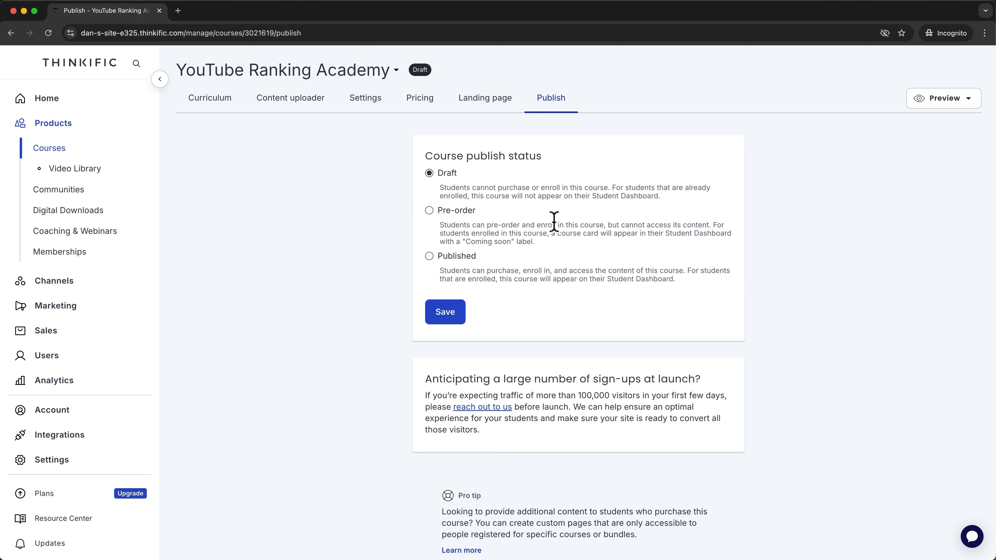
# Try marking the course Published, note the draft-lessons warning, and leave for Curriculum without saving.
pyautogui.click(429, 255)
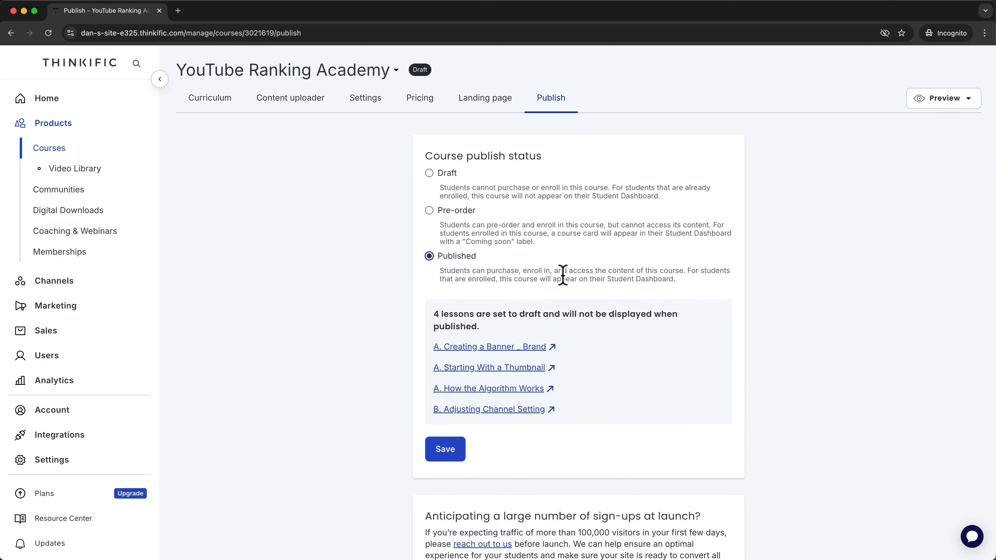
pyautogui.scroll(-3, 563, 274)
pyautogui.moveTo(502, 280); pyautogui.dragTo(429, 257)
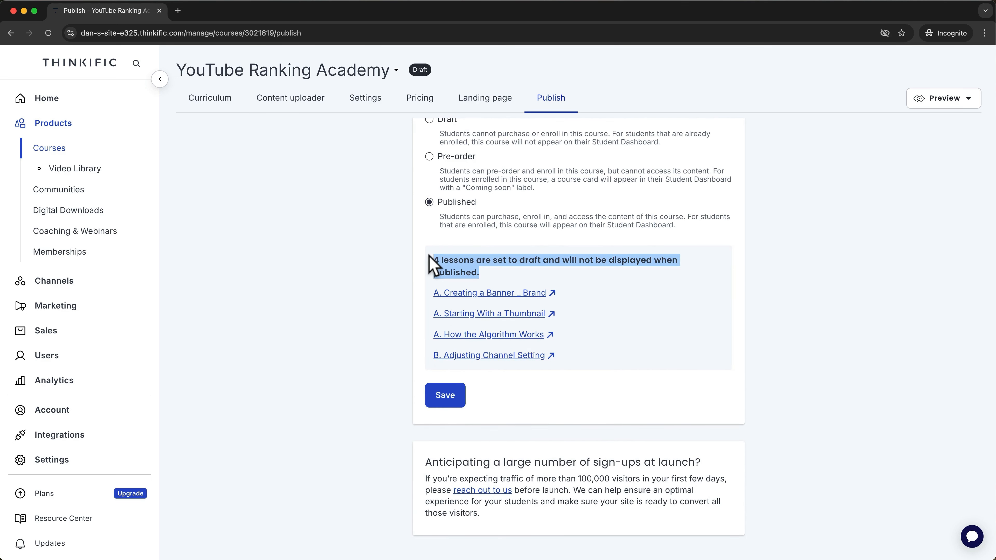
pyautogui.click(212, 97)
pyautogui.click(582, 119)
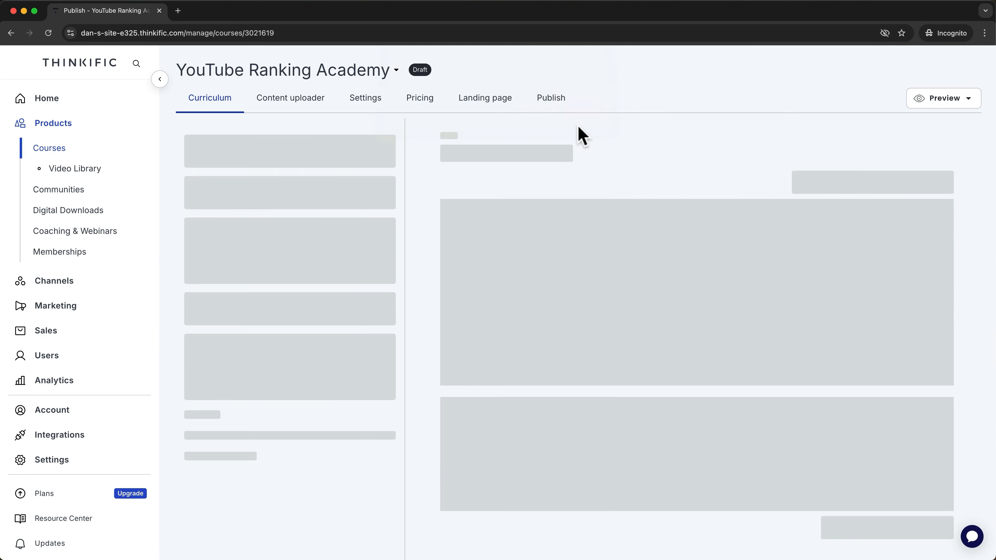
# Un-draft and save How the Algorithm Works and Creating a Banner _ Brand, then choose Published.
pyautogui.click(287, 163)
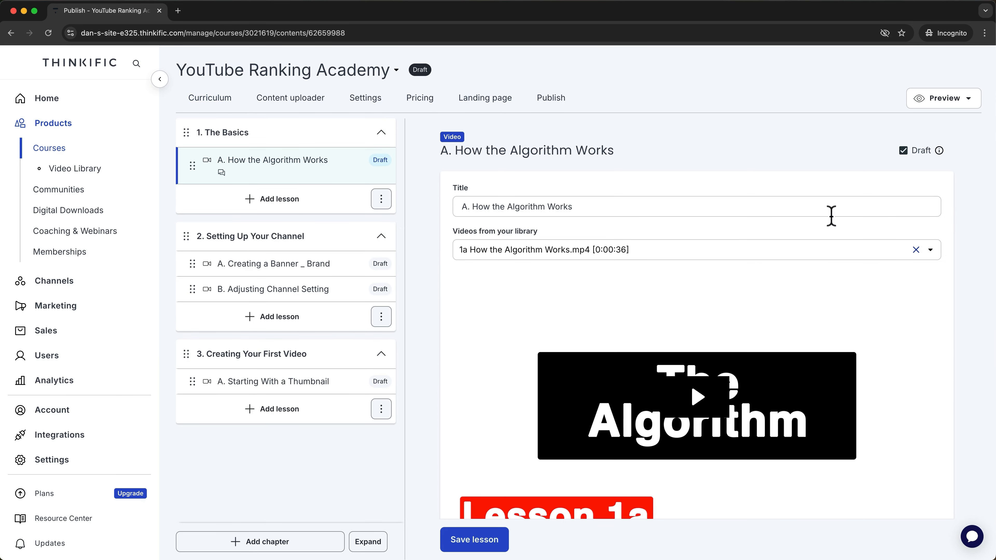
pyautogui.click(903, 151)
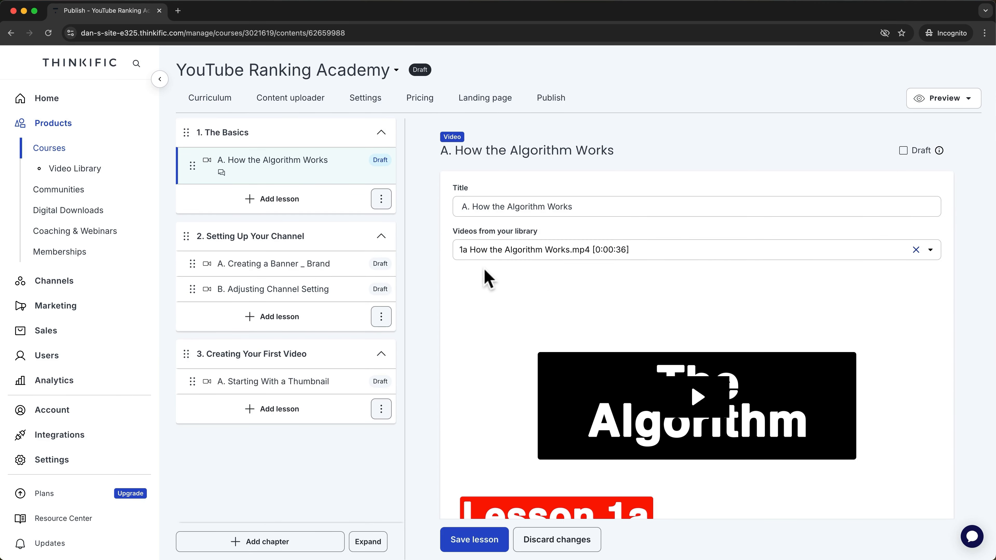
pyautogui.click(475, 539)
pyautogui.click(298, 266)
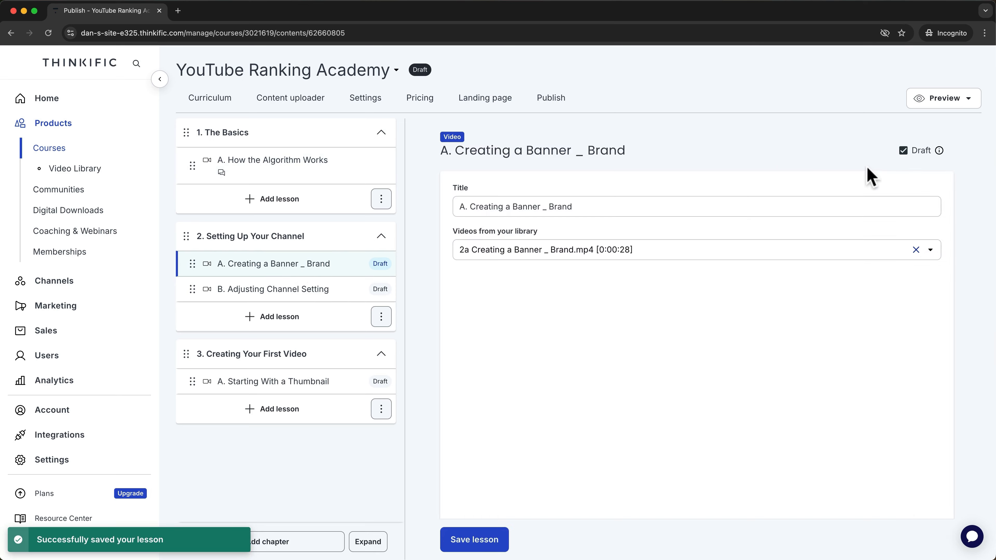
pyautogui.click(903, 151)
pyautogui.click(498, 543)
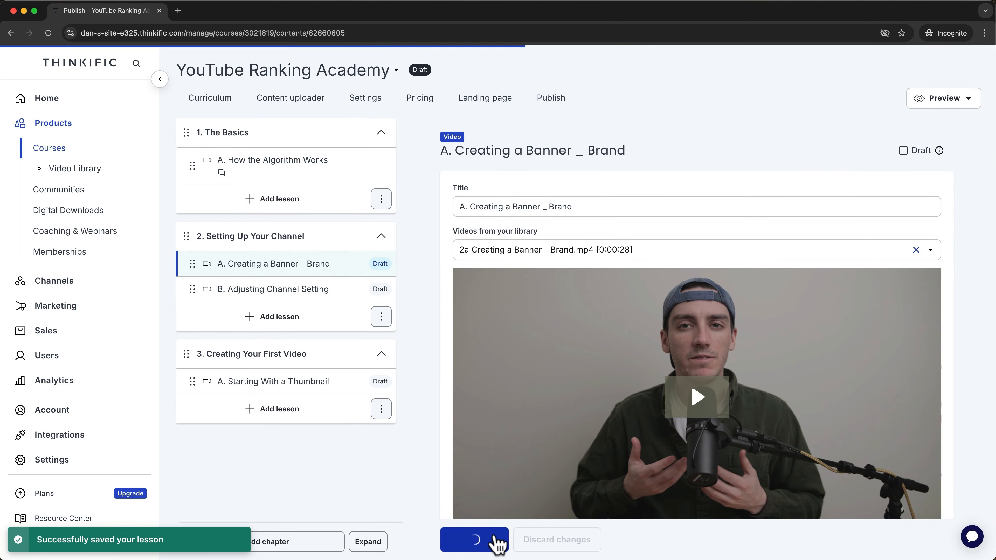
pyautogui.click(550, 99)
pyautogui.click(454, 261)
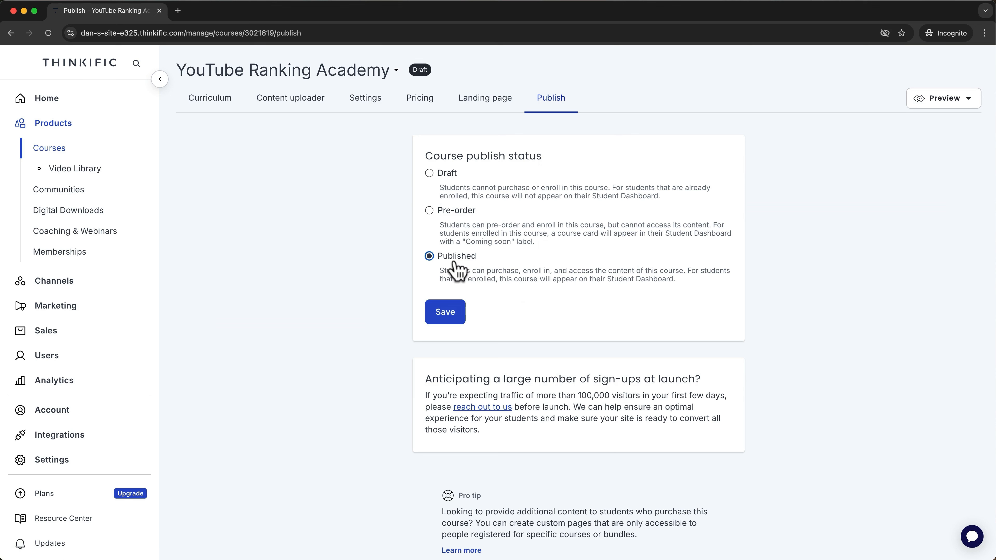
# Save the course as Published and copy its share link from the Courses list.
pyautogui.click(446, 320)
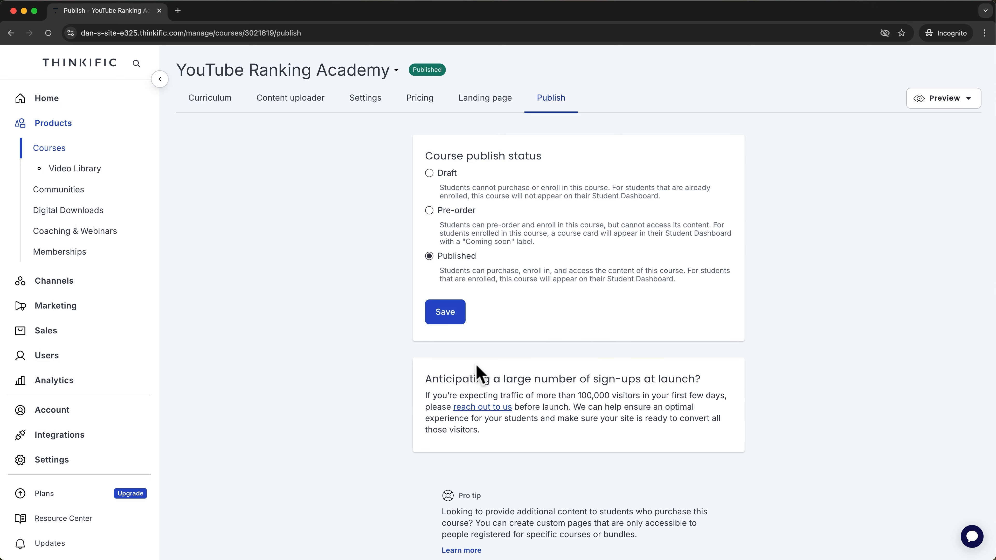
pyautogui.click(66, 151)
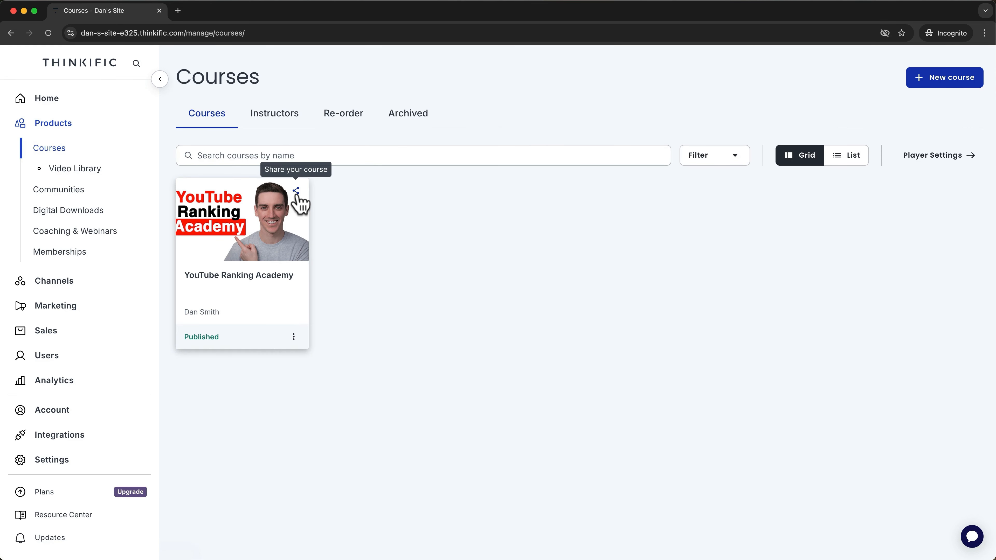
pyautogui.click(296, 191)
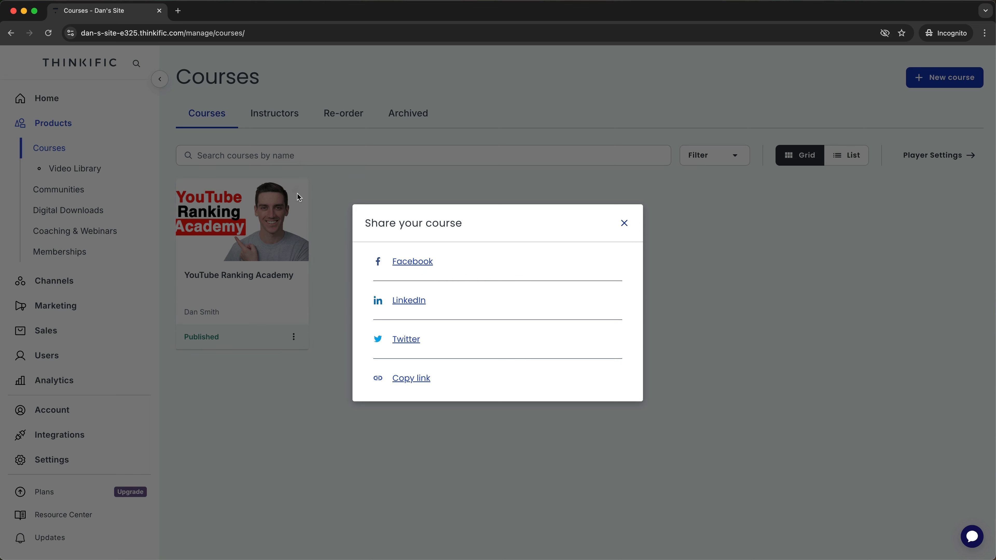
pyautogui.click(412, 378)
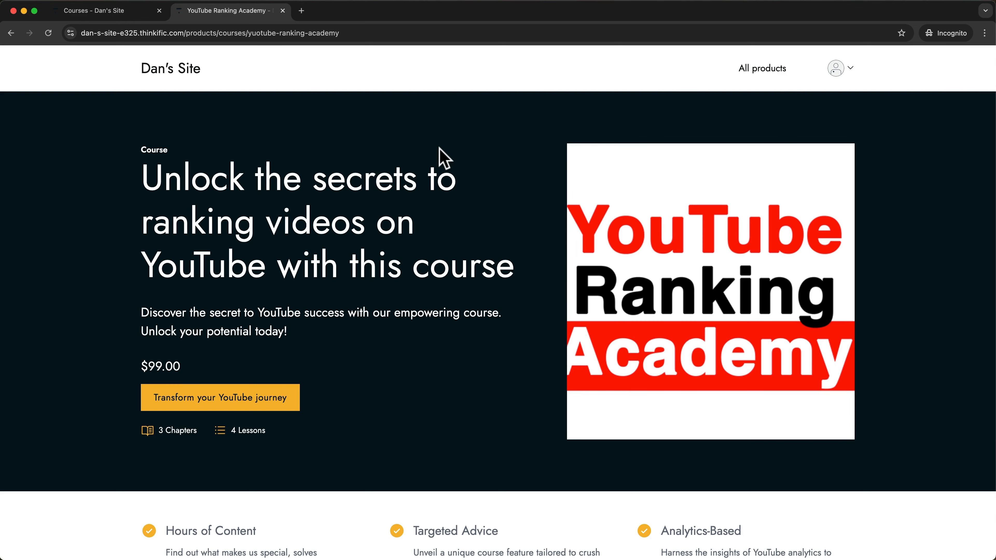
# Browse the live sales page, expanding The Basics, Setting Up Your Channel and Creating Your First Video chapters.
pyautogui.scroll(-8, 539, 202)
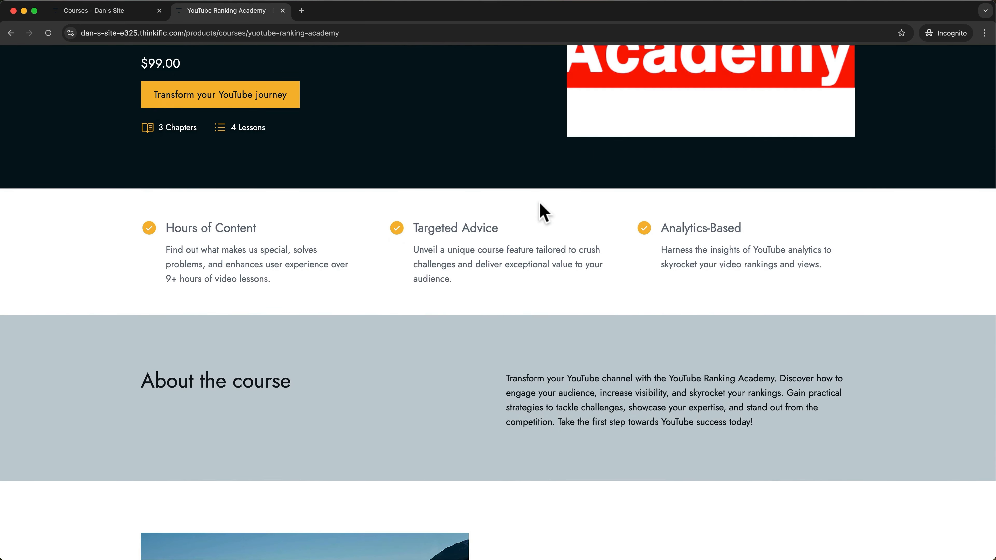
pyautogui.scroll(7, 539, 202)
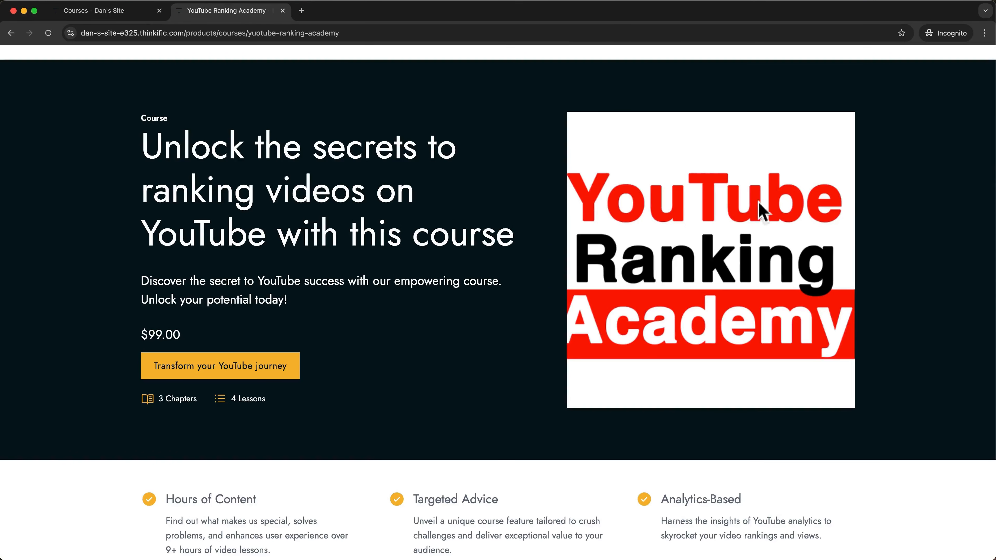
pyautogui.scroll(-13, 716, 331)
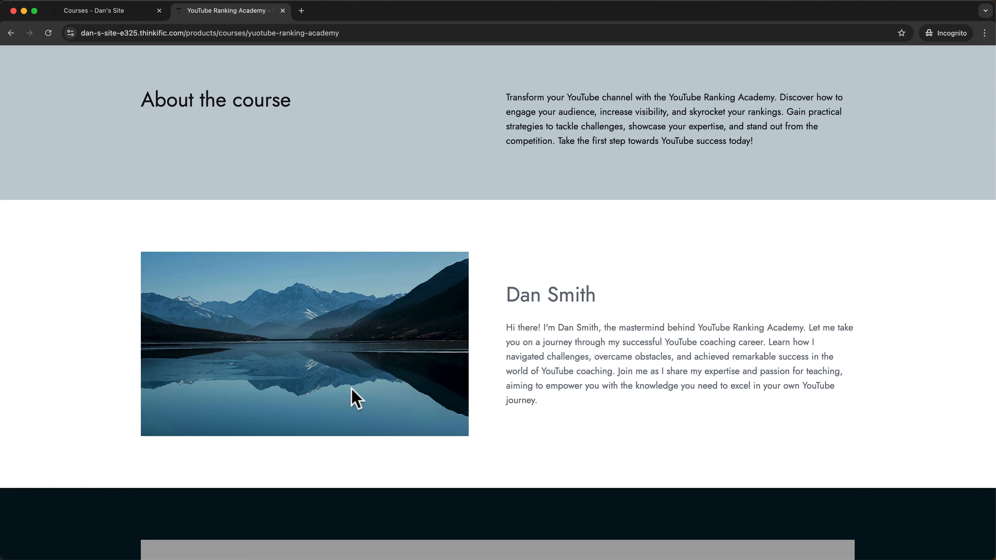
pyautogui.scroll(-20, 473, 373)
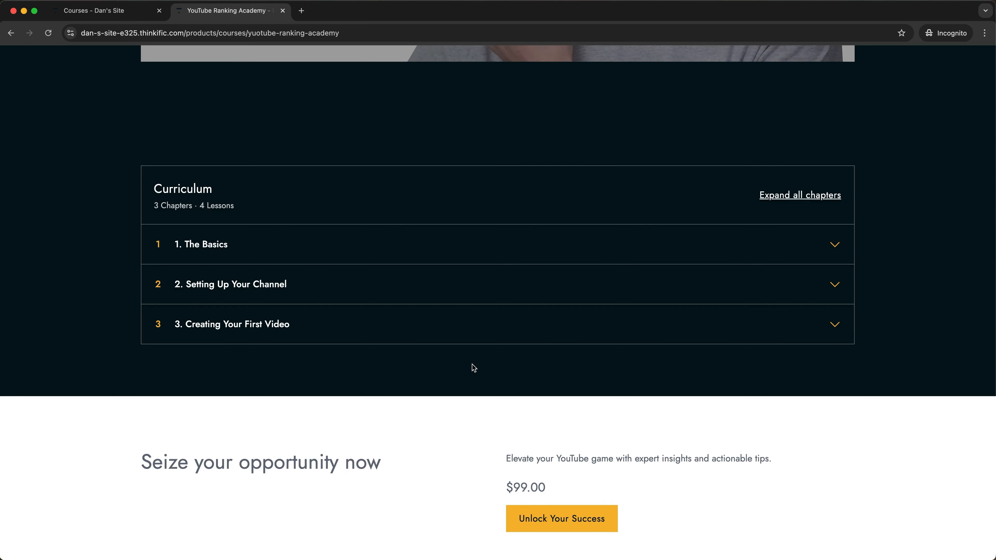
pyautogui.click(836, 251)
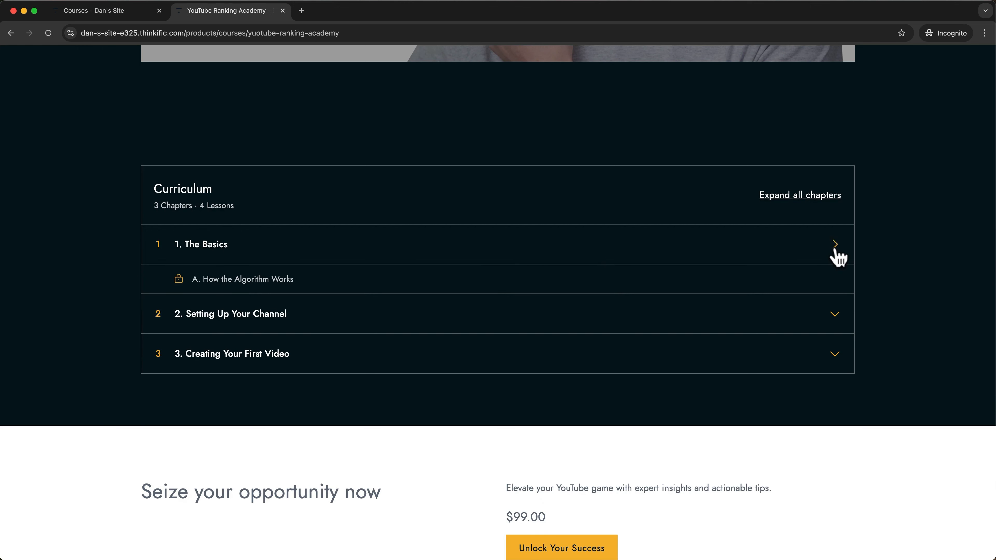
pyautogui.click(834, 324)
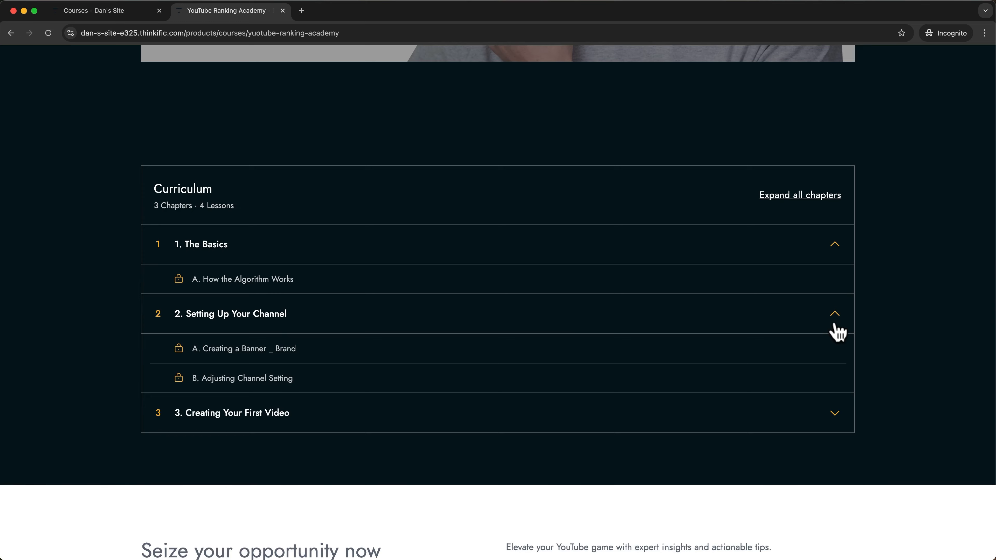
pyautogui.scroll(-3, 885, 378)
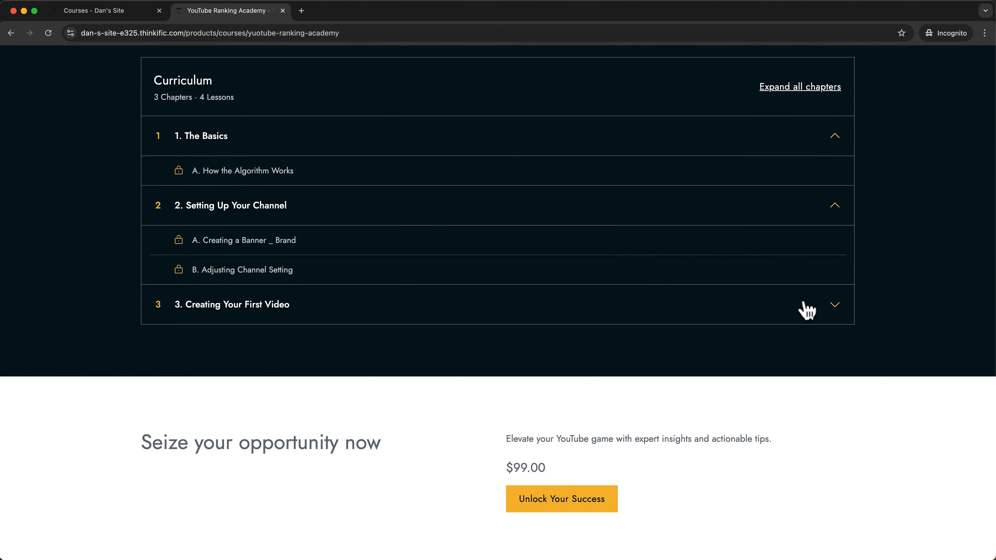
pyautogui.click(835, 306)
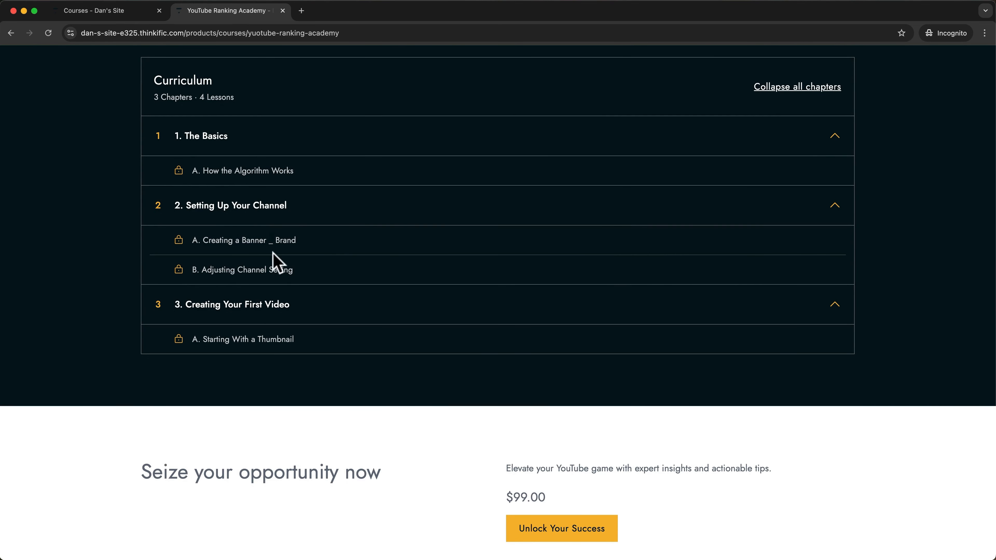
pyautogui.scroll(-3, 349, 298)
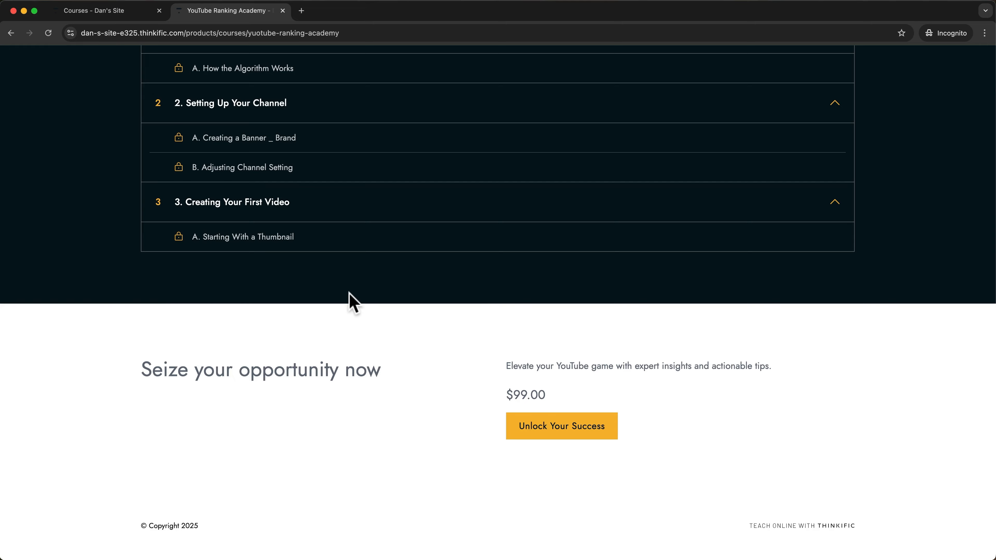
pyautogui.scroll(3, 442, 234)
pyautogui.scroll(20, 441, 230)
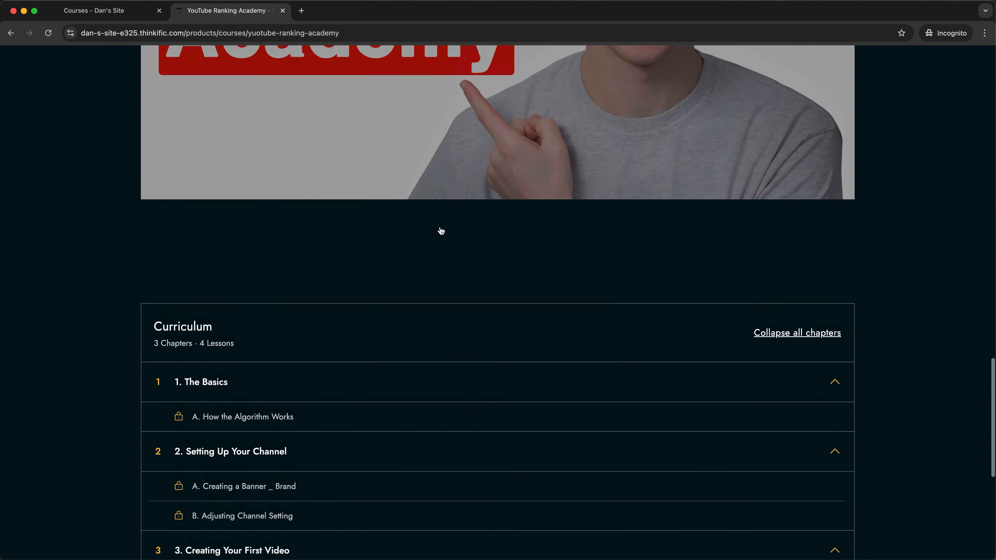
pyautogui.scroll(15, 440, 231)
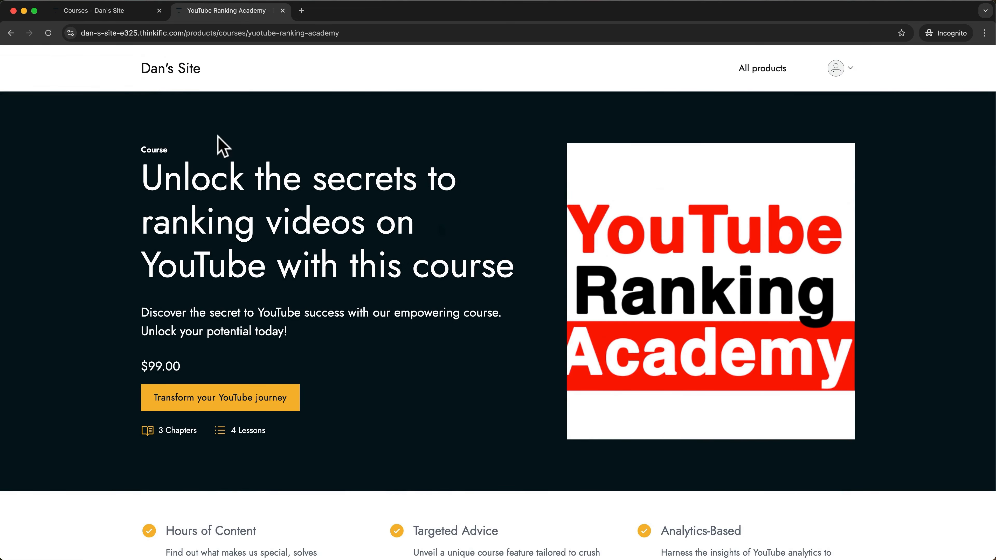
pyautogui.click(100, 14)
# Close the share dialog and open YouTube Ranking Academy for editing from its card menu.
pyautogui.press('Escape')
pyautogui.click(293, 337)
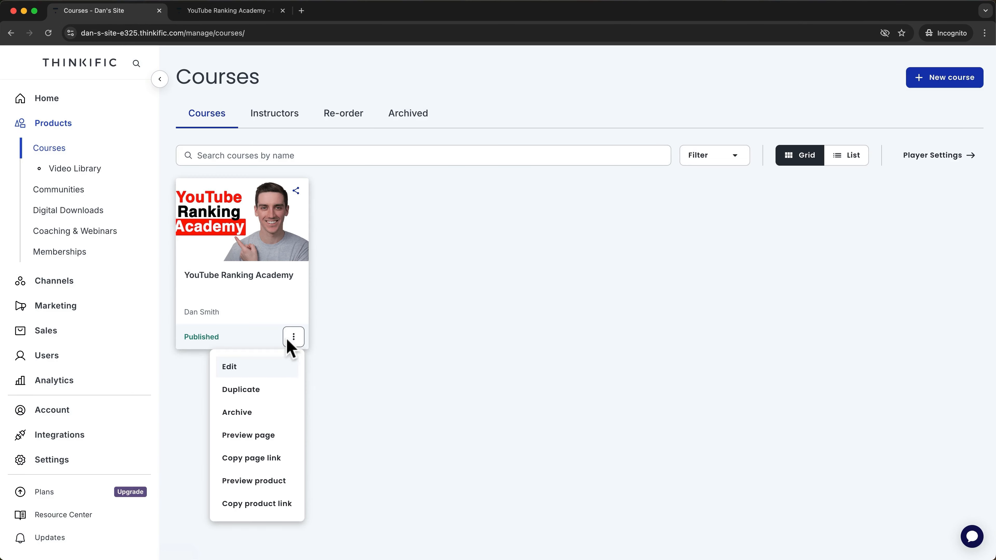
pyautogui.click(233, 369)
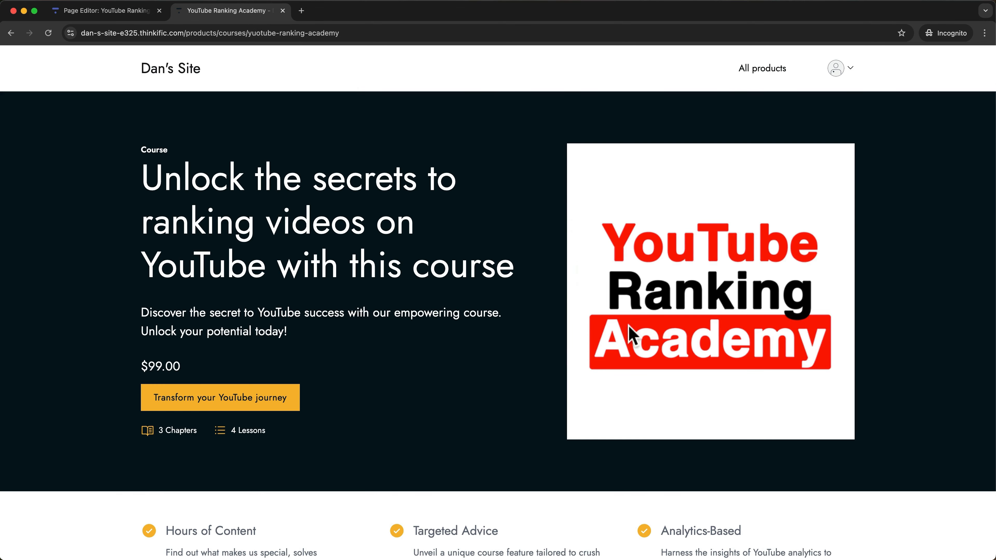
# Review the live page again, expanding Setting Up Your Channel and Creating Your First Video chapters.
pyautogui.scroll(-10, 628, 338)
pyautogui.scroll(-6, 629, 345)
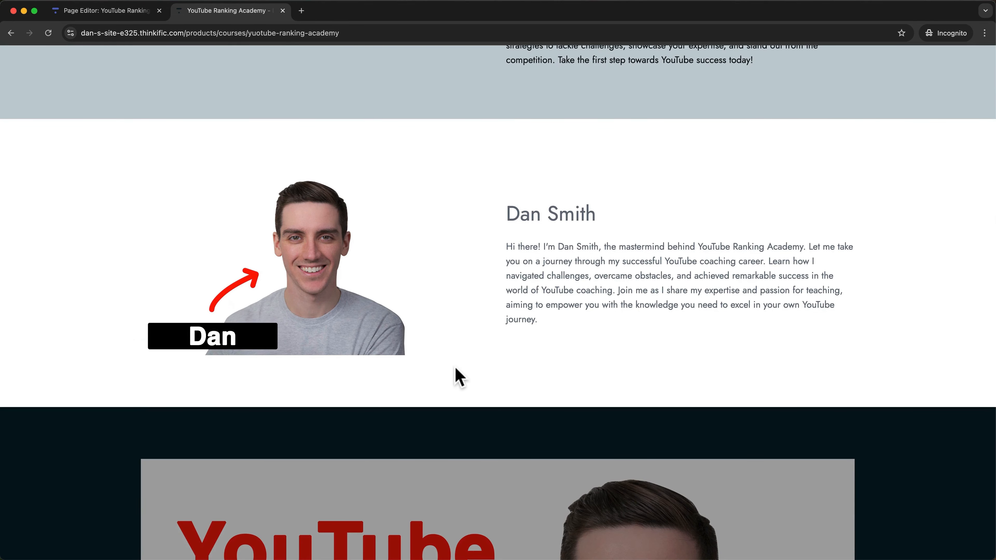
pyautogui.scroll(-20, 456, 372)
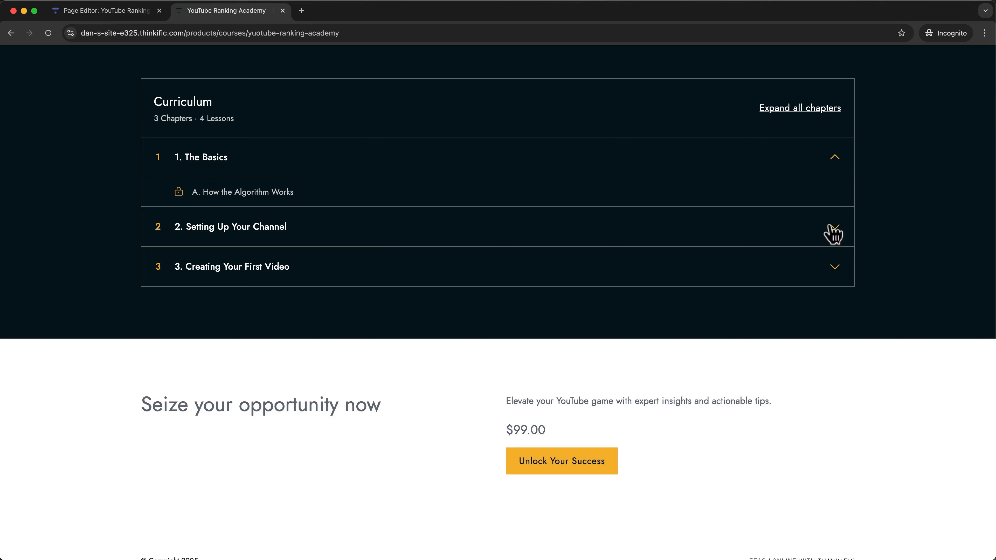
pyautogui.click(833, 229)
pyautogui.click(836, 328)
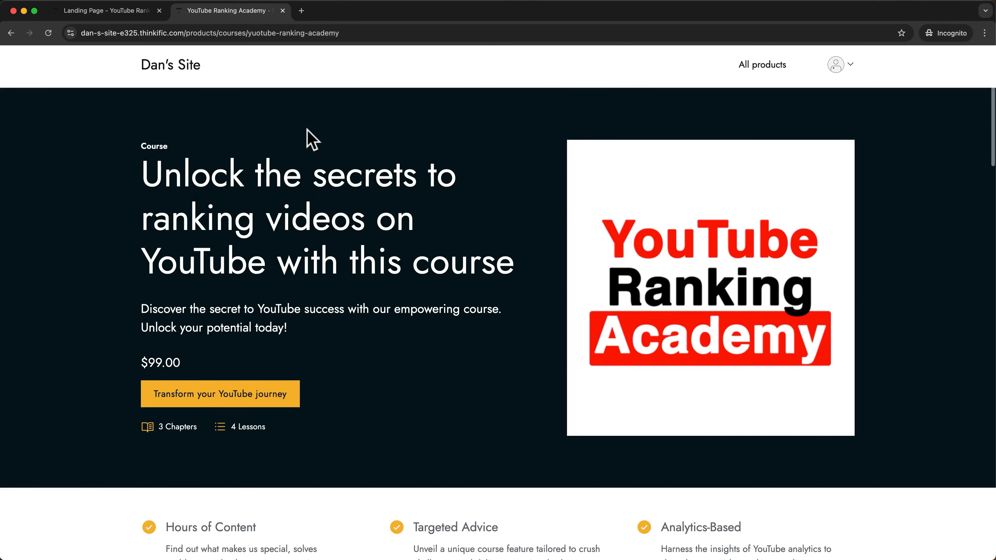
pyautogui.scroll(-4, 312, 138)
pyautogui.scroll(-5, 311, 138)
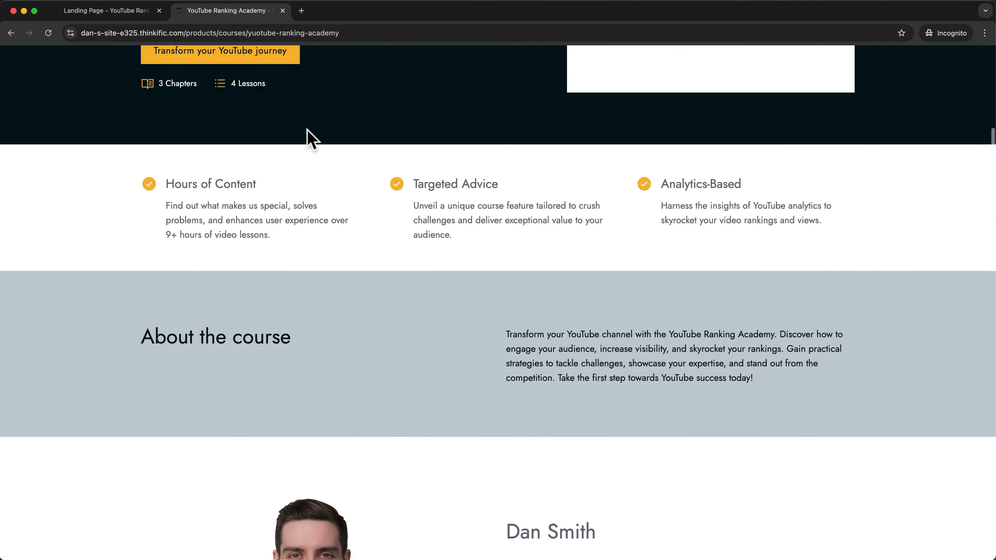
pyautogui.scroll(6, 311, 138)
pyautogui.scroll(2, 311, 138)
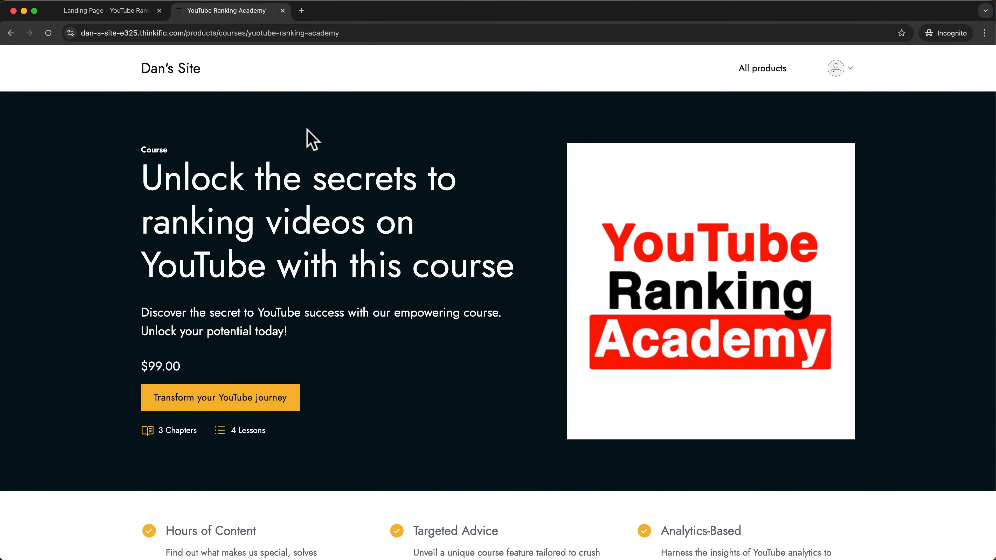
pyautogui.click(88, 15)
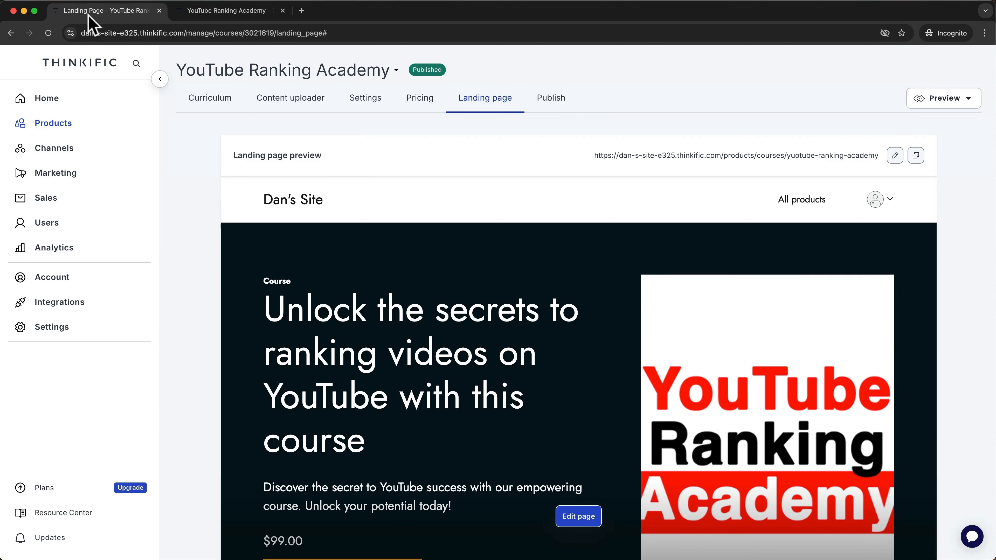
# Start a new order bump from Sales > Order bumps.
pyautogui.click(62, 199)
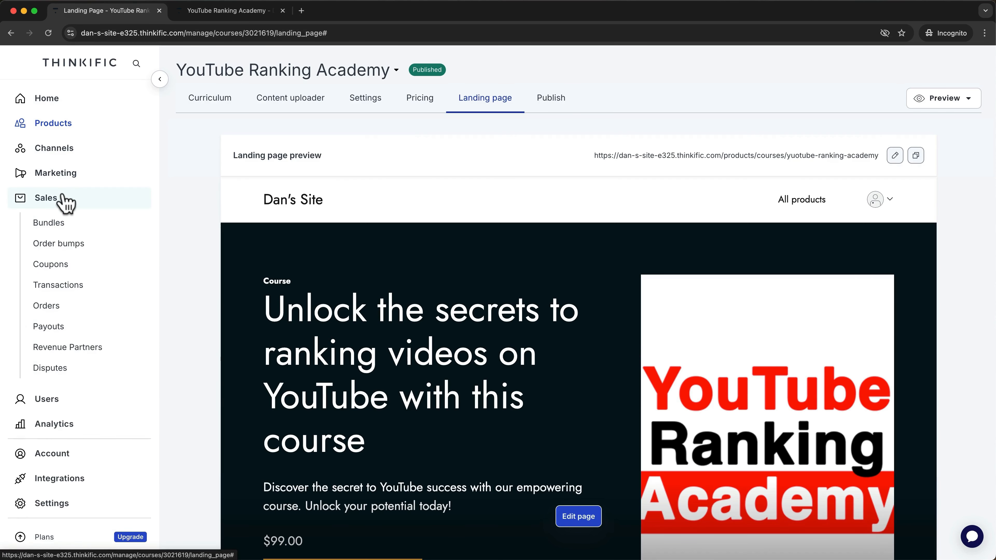
pyautogui.click(64, 247)
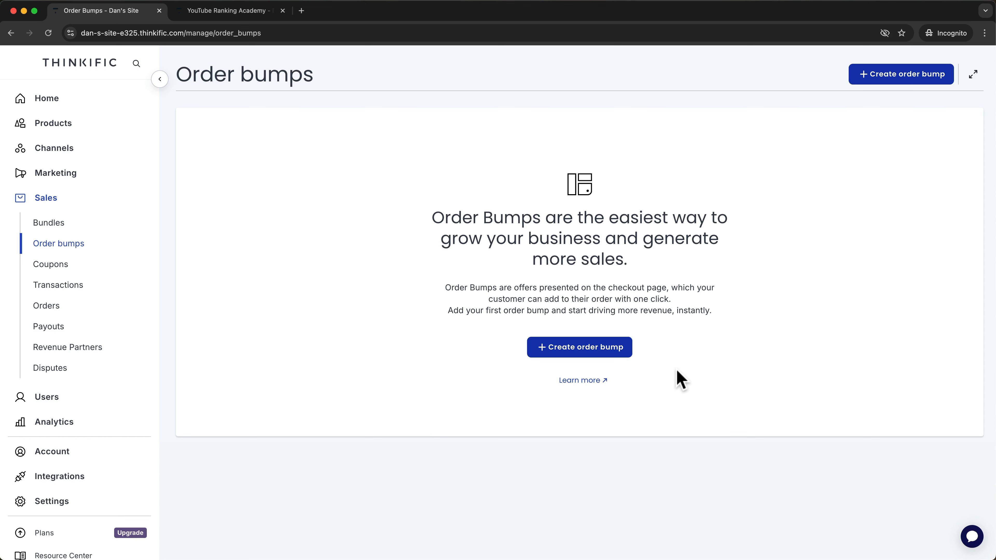
pyautogui.click(618, 346)
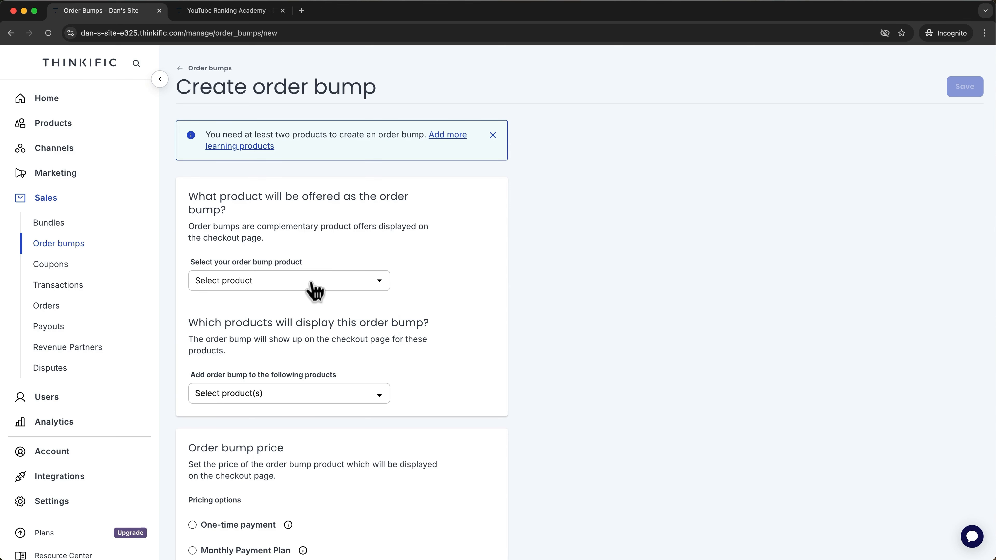
# Set YouTube Ranking Academy as the product displaying the bump, leaving the offered product unset.
pyautogui.click(312, 282)
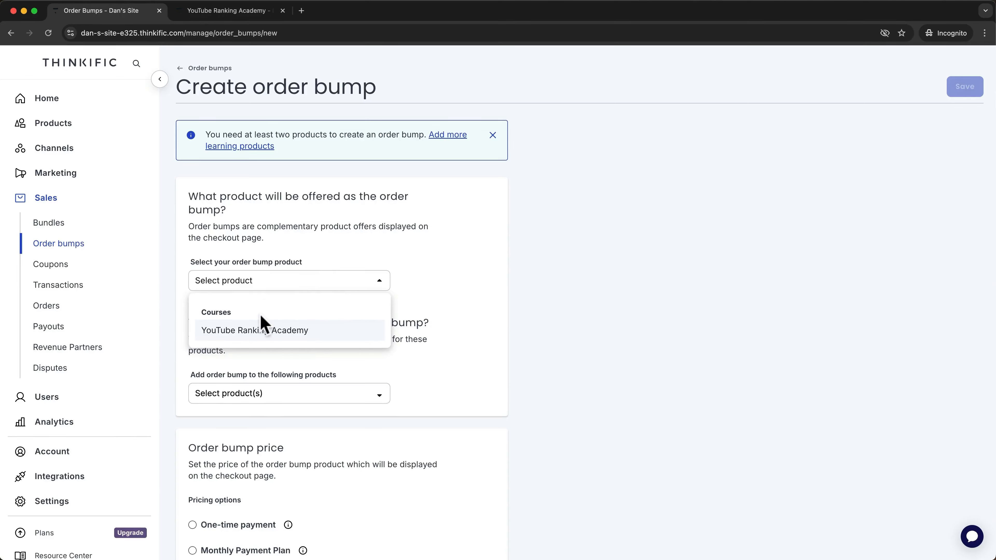
pyautogui.click(329, 264)
pyautogui.click(292, 390)
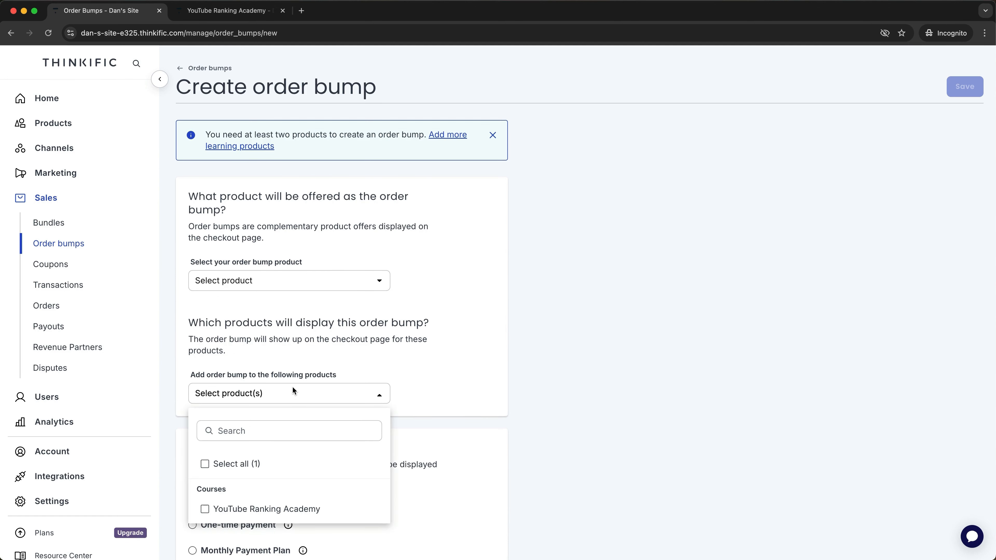
pyautogui.click(279, 509)
pyautogui.click(369, 359)
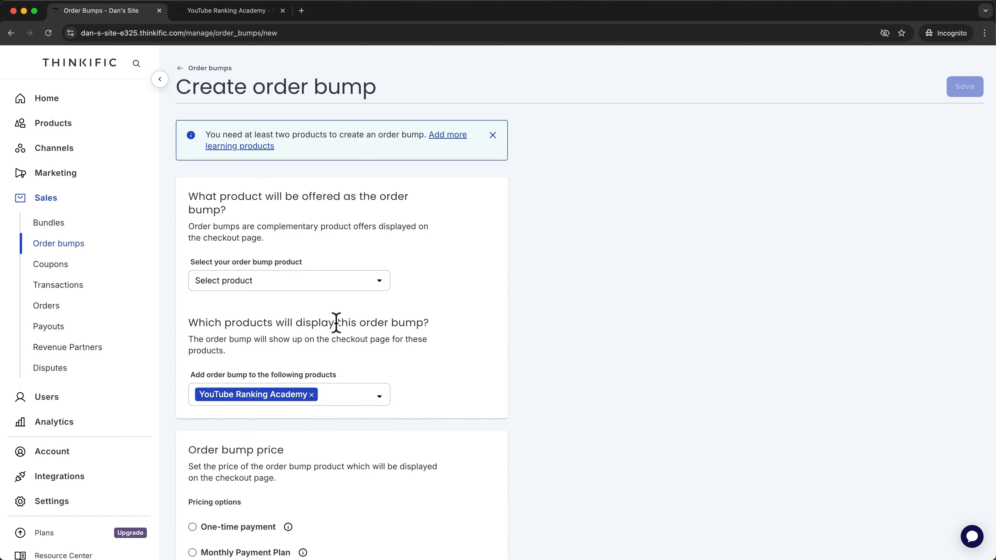
pyautogui.scroll(-5, 340, 339)
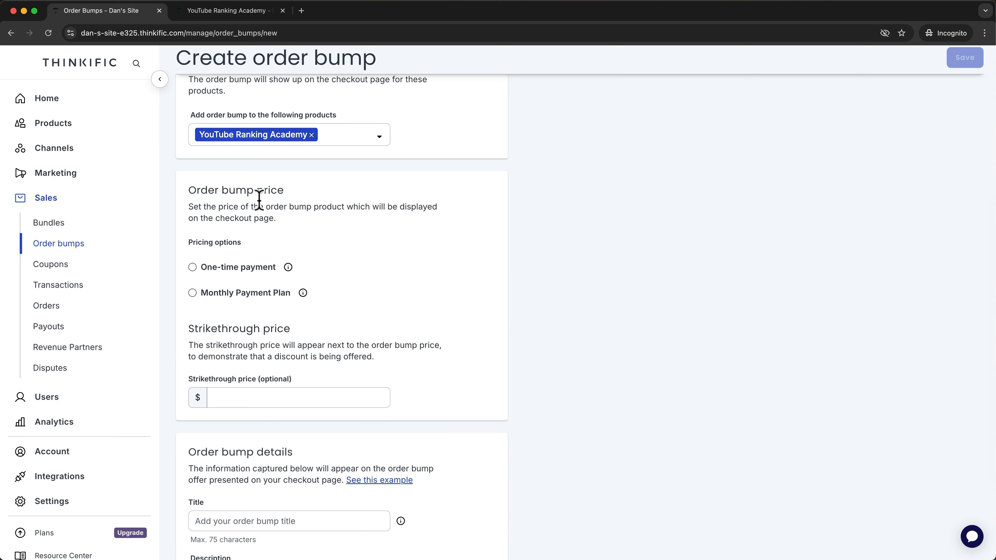
pyautogui.scroll(-3, 280, 269)
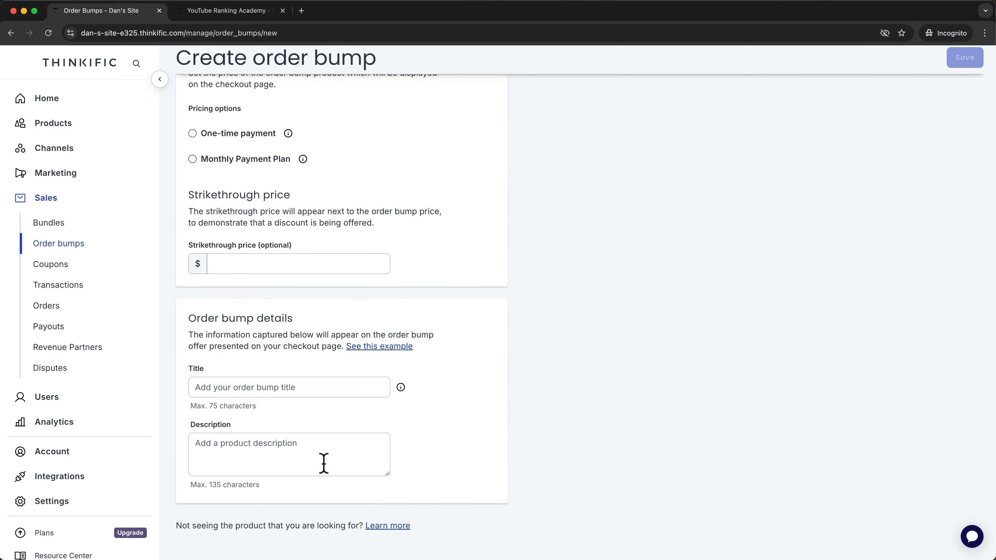
pyautogui.scroll(3, 475, 421)
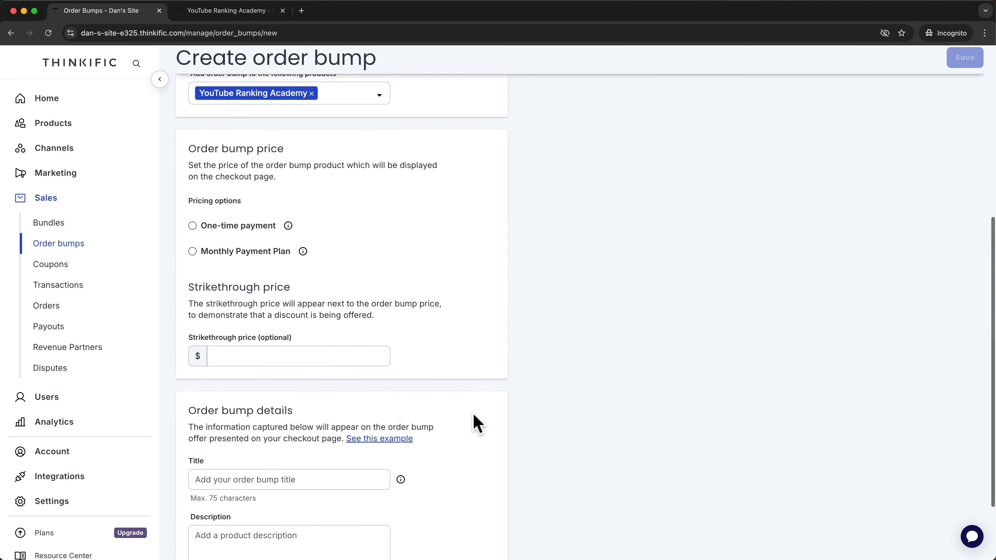
pyautogui.scroll(4, 475, 422)
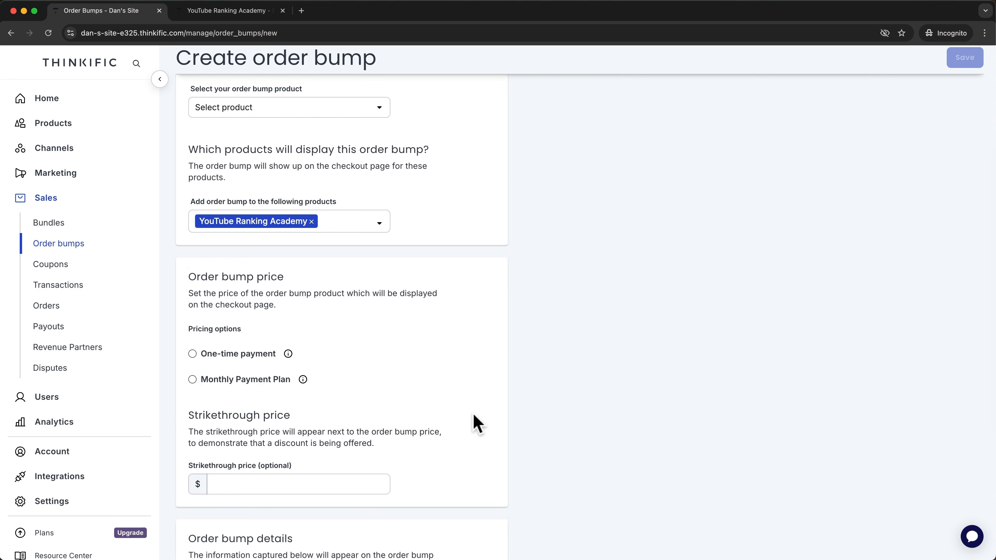
pyautogui.scroll(3, 475, 421)
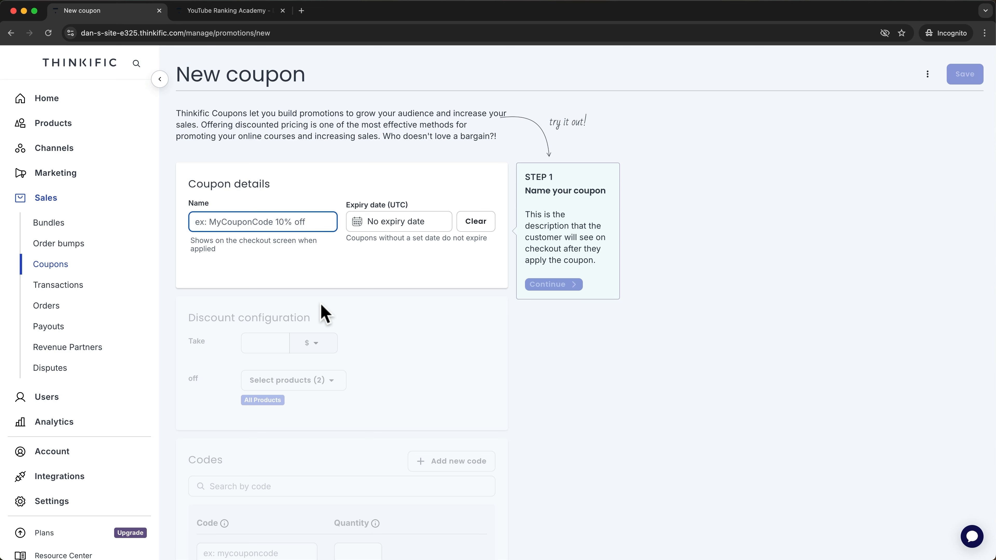
pyautogui.write('L')
pyautogui.press('BackSpace')
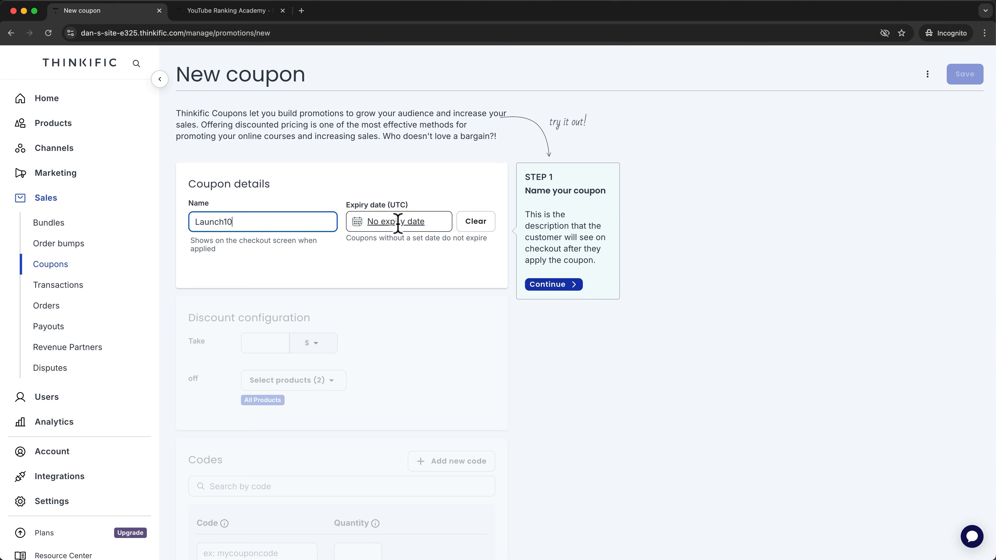
pyautogui.click(549, 286)
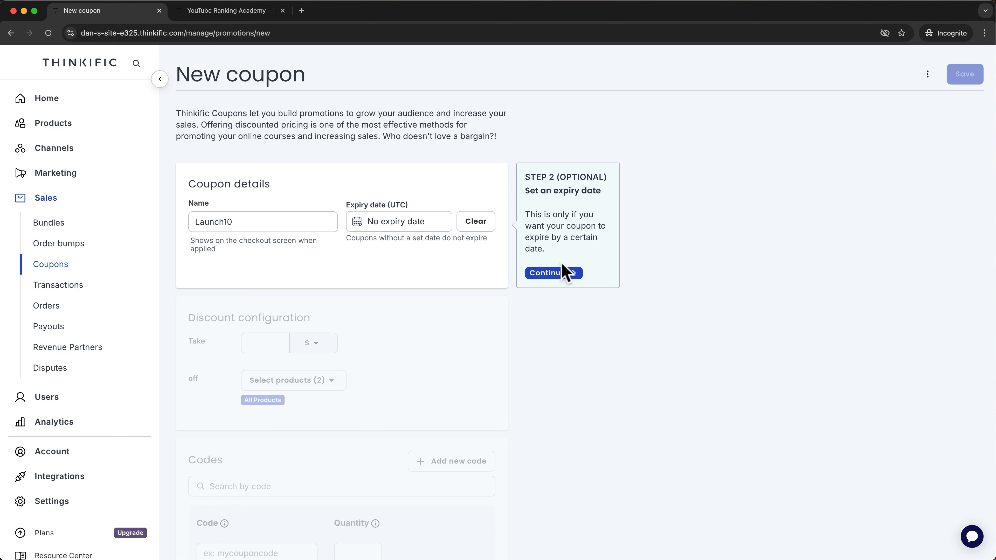
pyautogui.click(571, 272)
# Set a $10 discount applying only to YouTube Ranking Academy.
pyautogui.click(273, 340)
pyautogui.write('10')
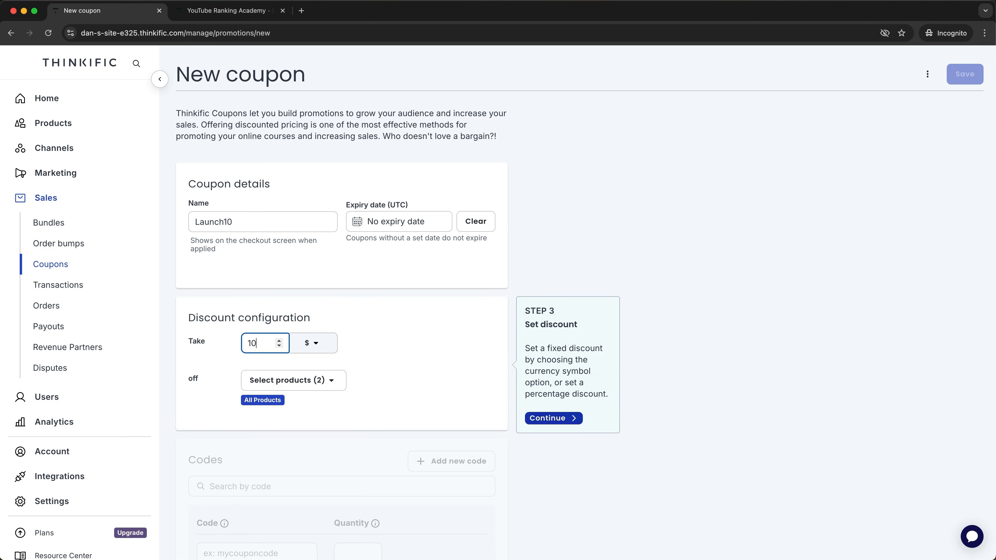
pyautogui.click(293, 380)
pyautogui.click(309, 492)
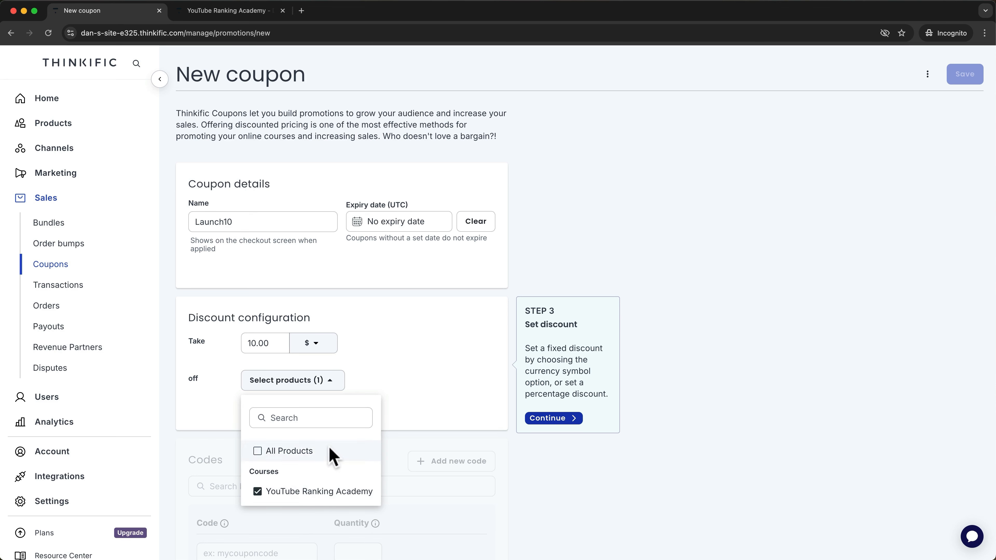
pyautogui.click(384, 349)
pyautogui.click(548, 418)
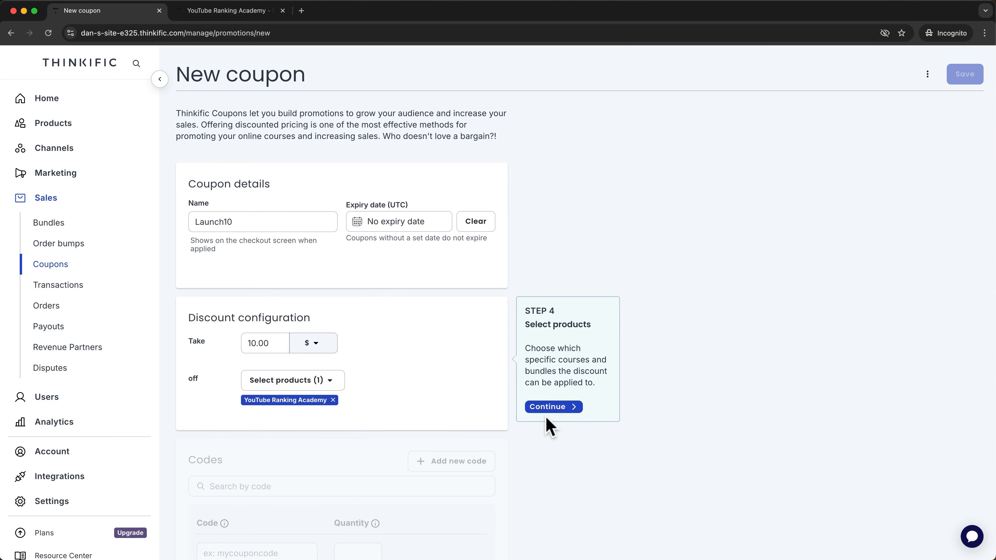
pyautogui.click(549, 408)
pyautogui.click(239, 484)
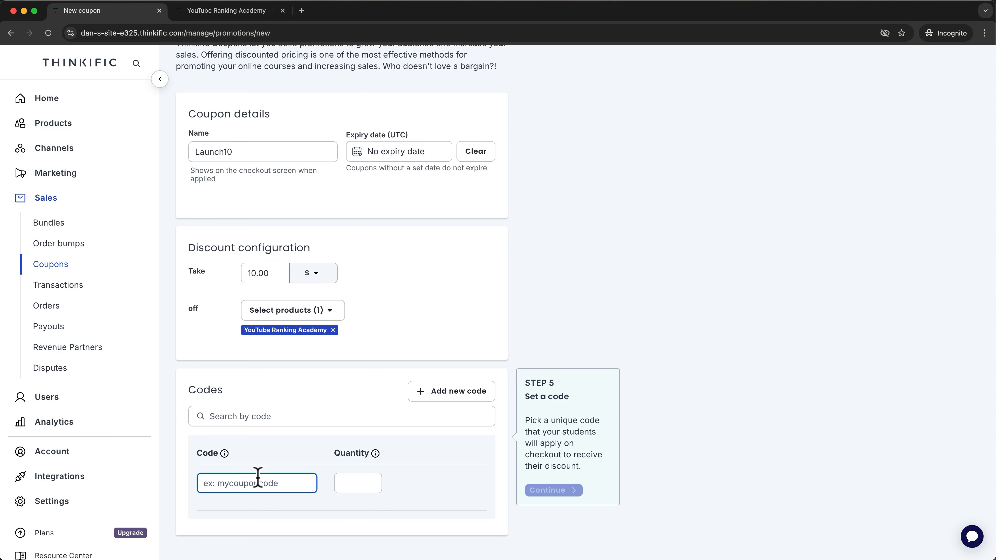
pyautogui.click(534, 492)
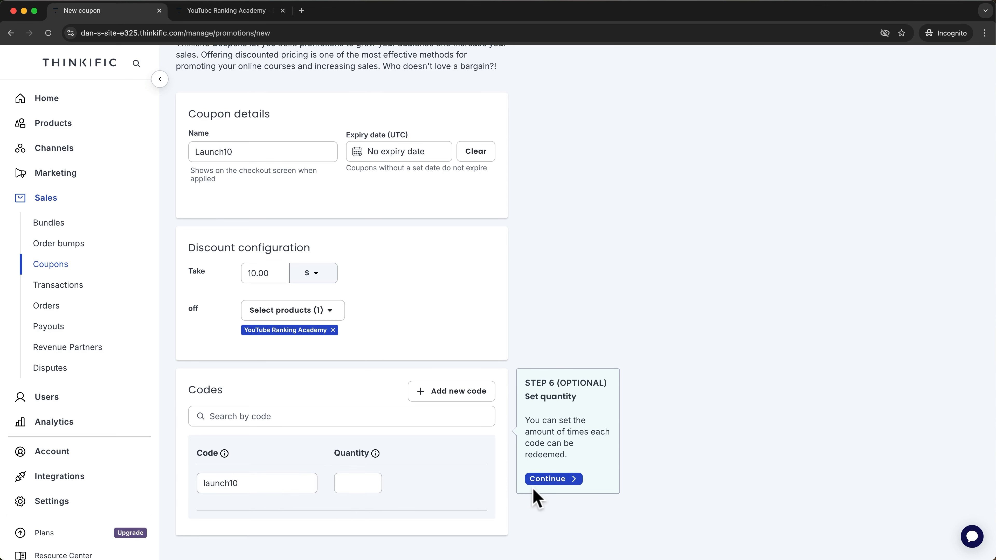
pyautogui.click(358, 483)
pyautogui.write('10')
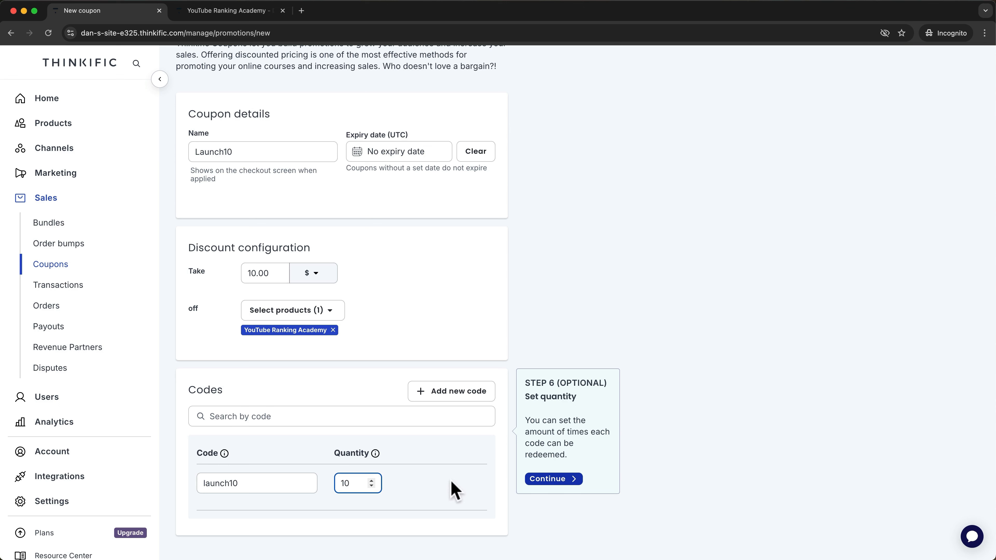
pyautogui.click(553, 478)
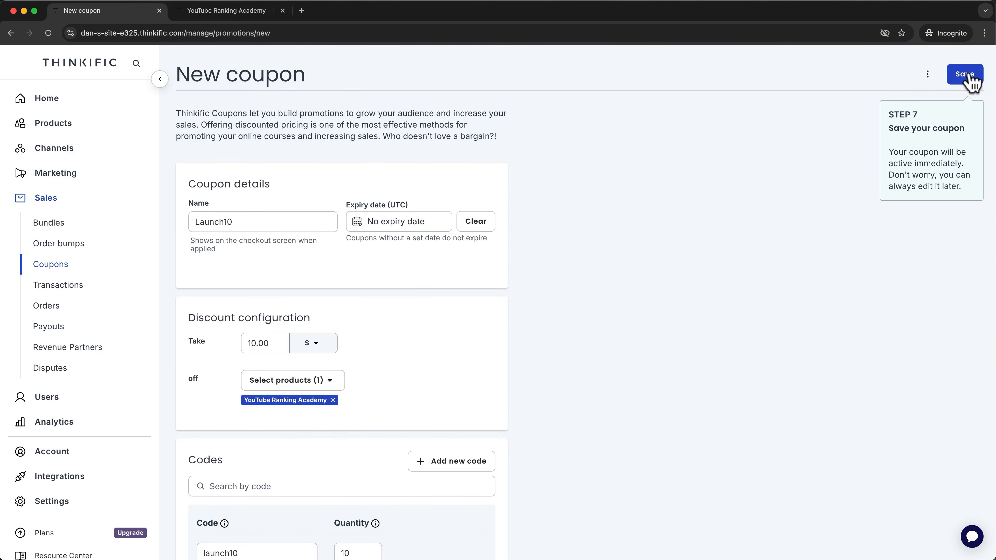
pyautogui.click(969, 78)
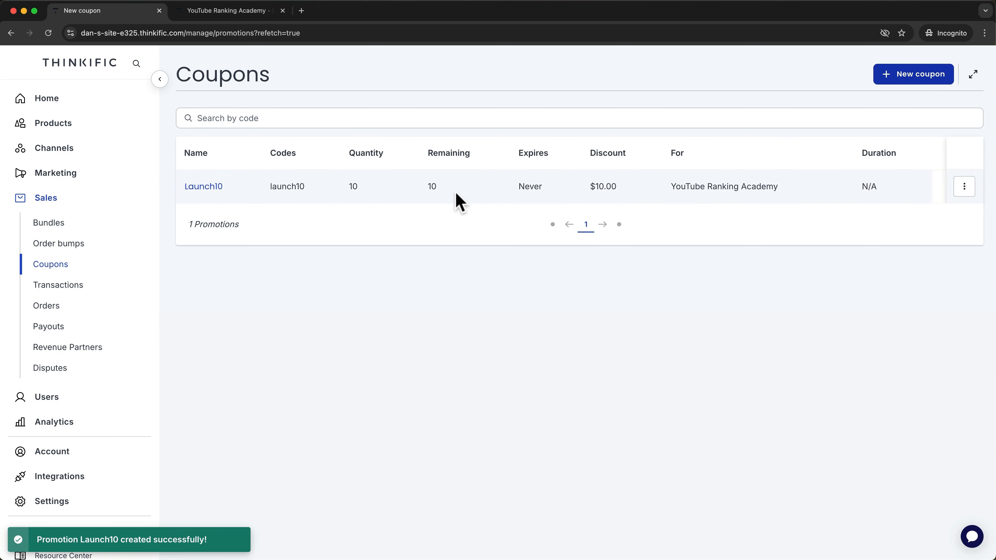